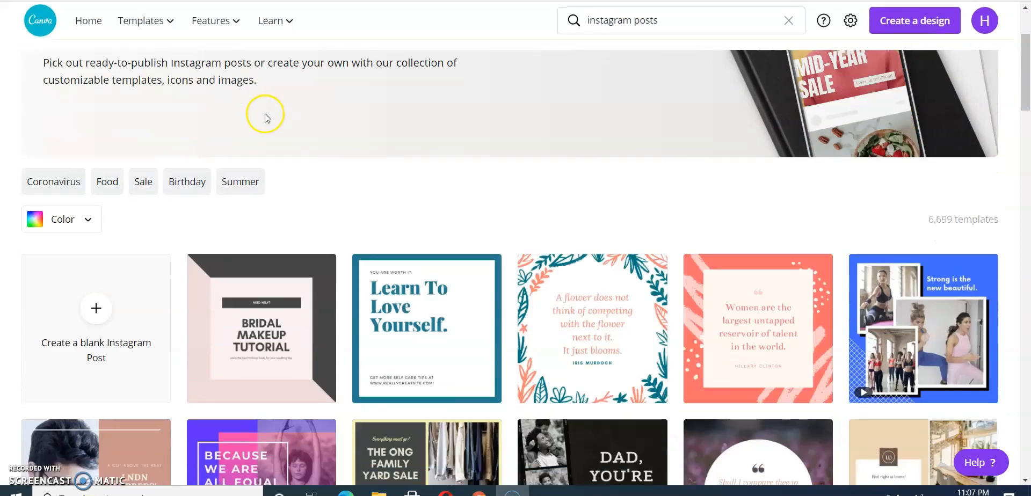
Step: Look over the Instagram post templates page and the template categories, from social media to trending
scroll(265, 111, "up", 1)
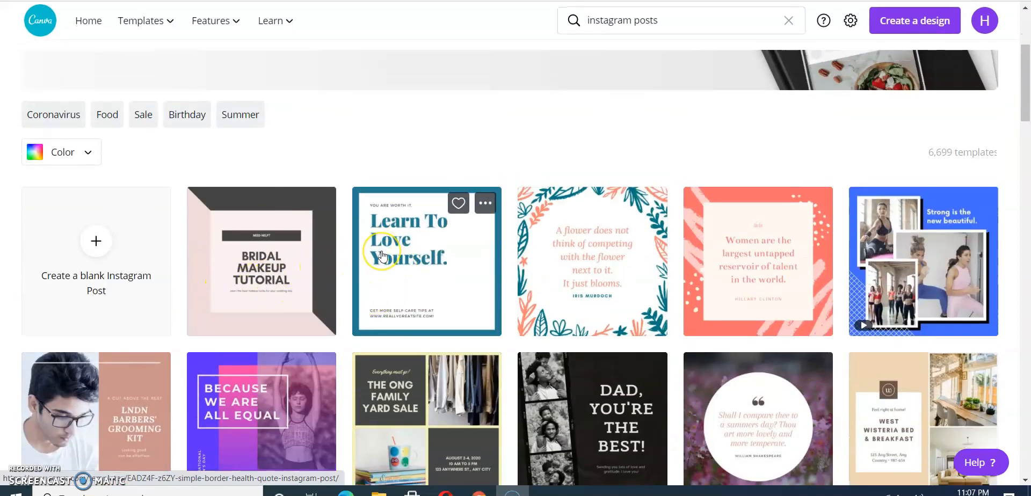
scroll(383, 256, "up", 3)
scroll(382, 256, "down", 1)
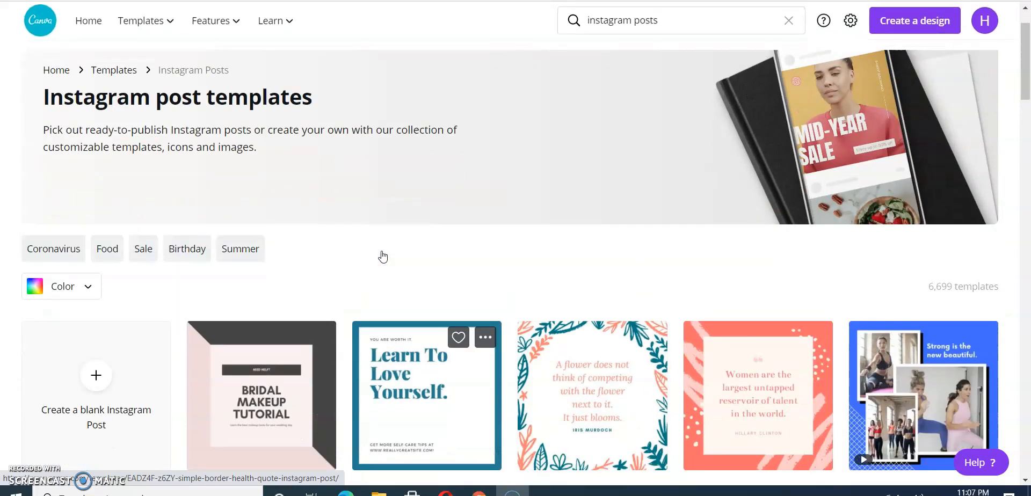
scroll(364, 268, "up", 2)
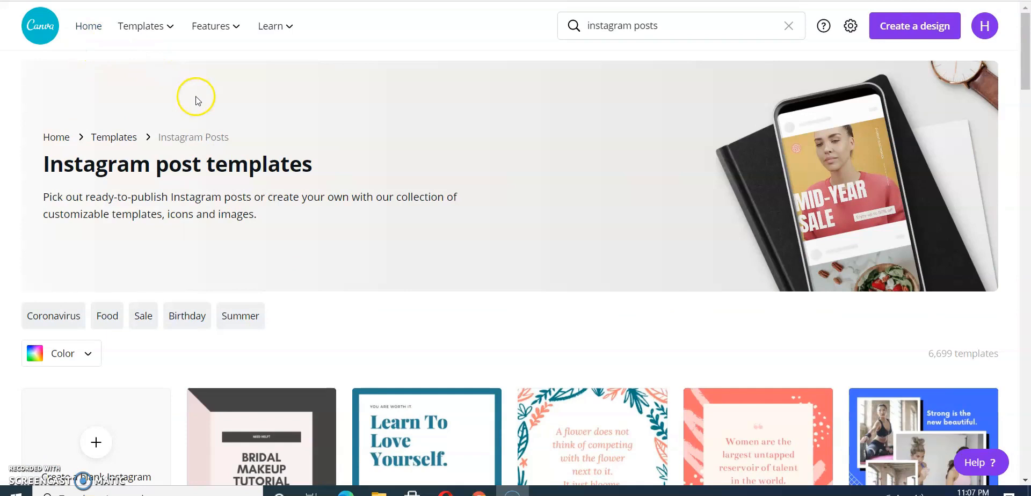
mouse_move(121, 33)
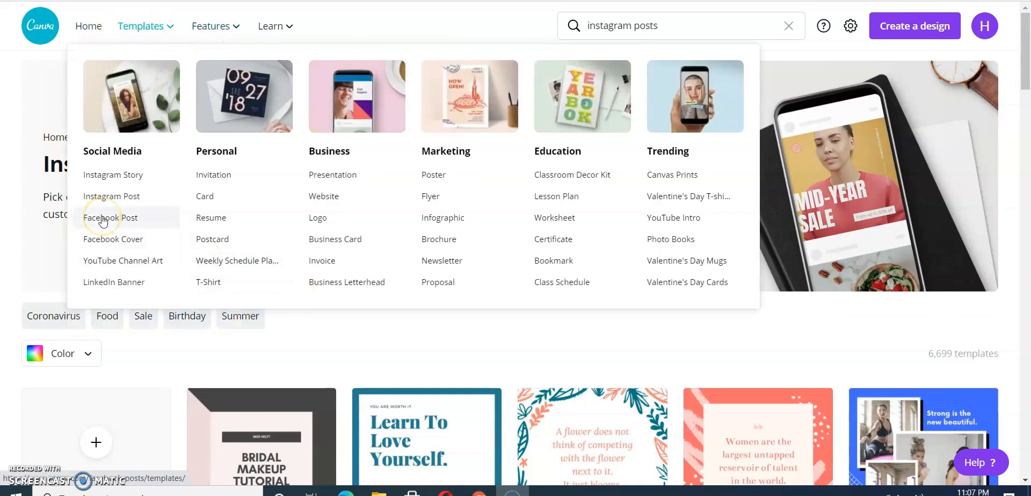
left_click(139, 182)
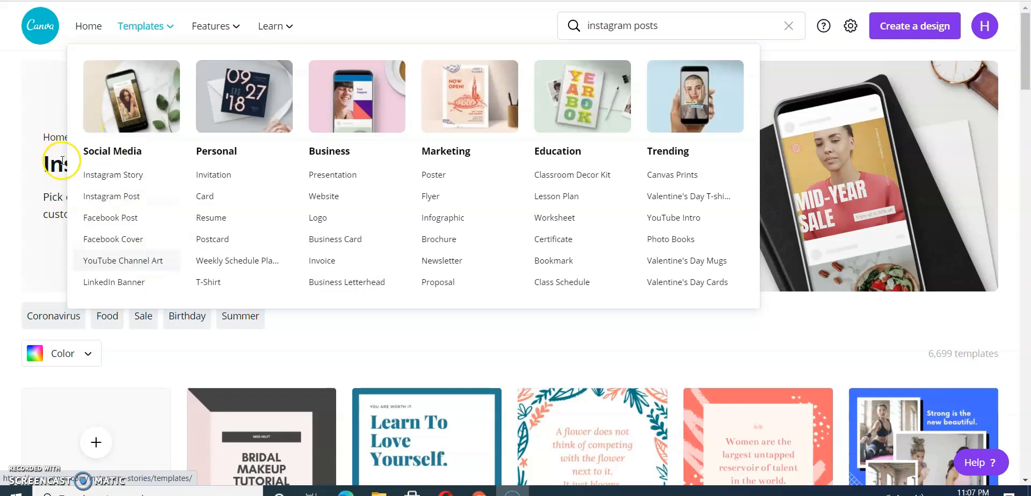
mouse_move(142, 27)
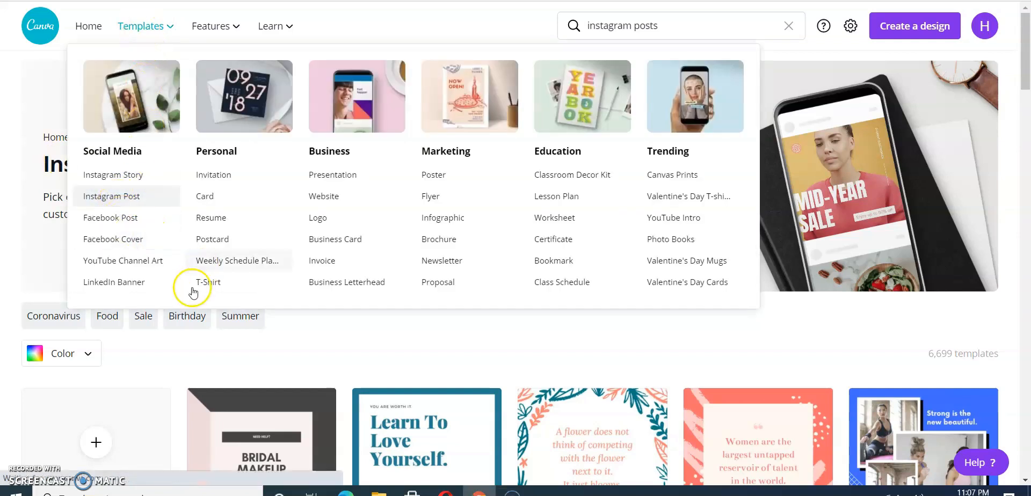
Step: Create a blank Instagram post design from the Instagram post templates page
scroll(235, 313, "down", 6)
scroll(226, 340, "up", 3)
scroll(226, 340, "up", 1)
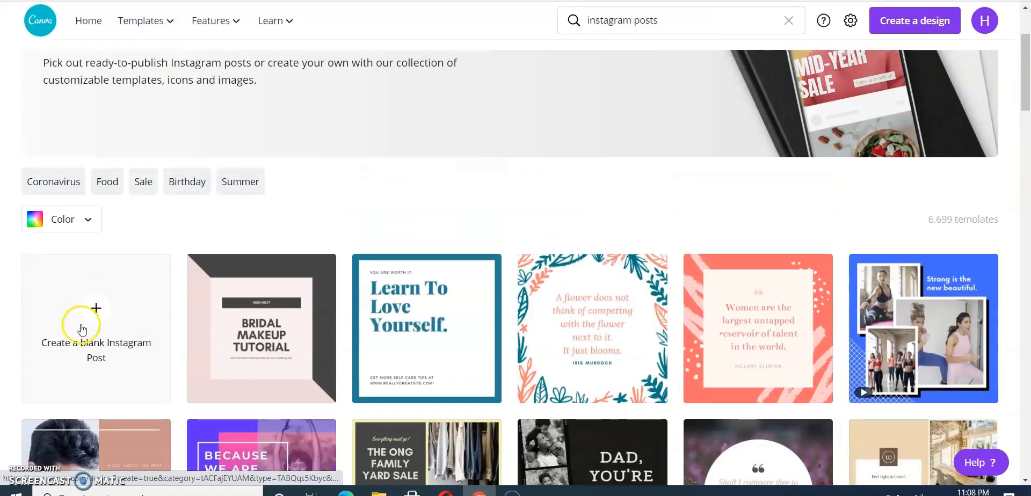
left_click(109, 330)
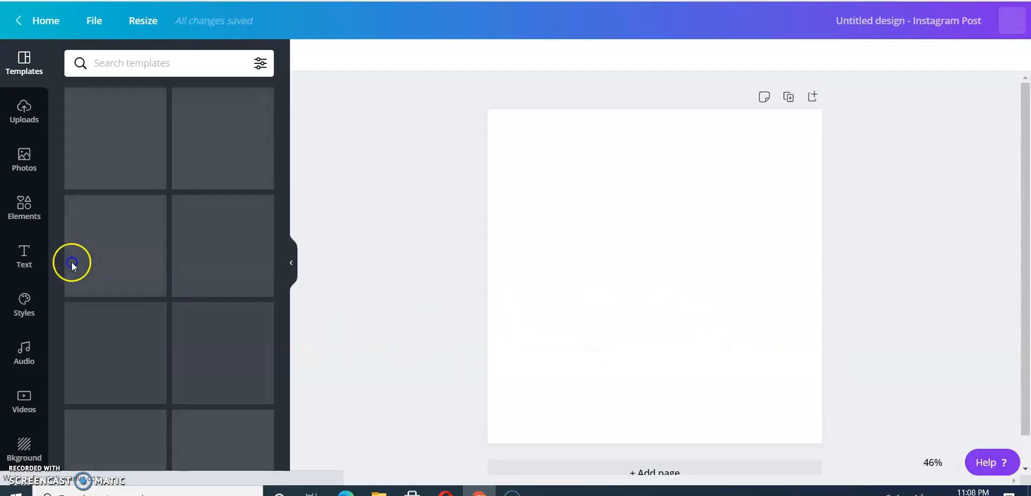
Step: Browse the elements library, including lines, shapes, frames, charts, grids and collections such as Bold Foliage and Zodiac Symbols
left_click(24, 199)
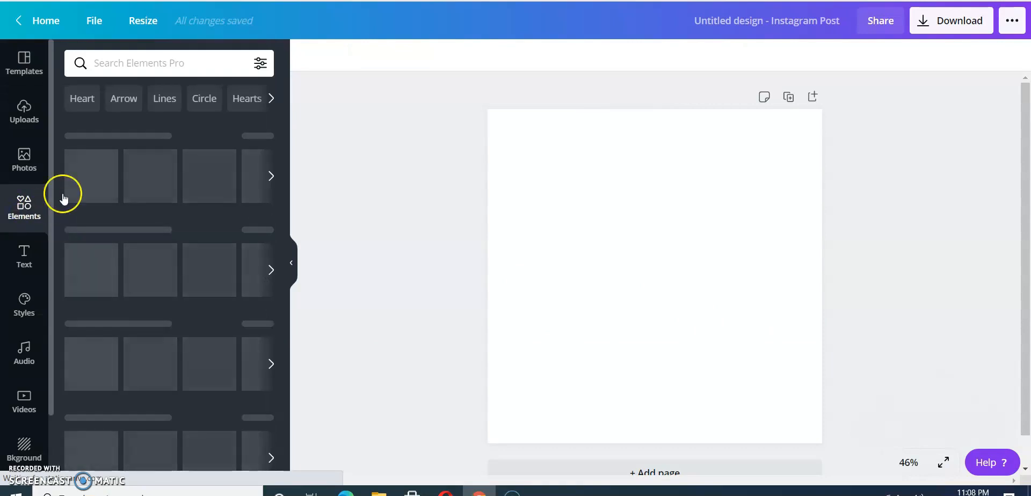
scroll(132, 164, "down", 2)
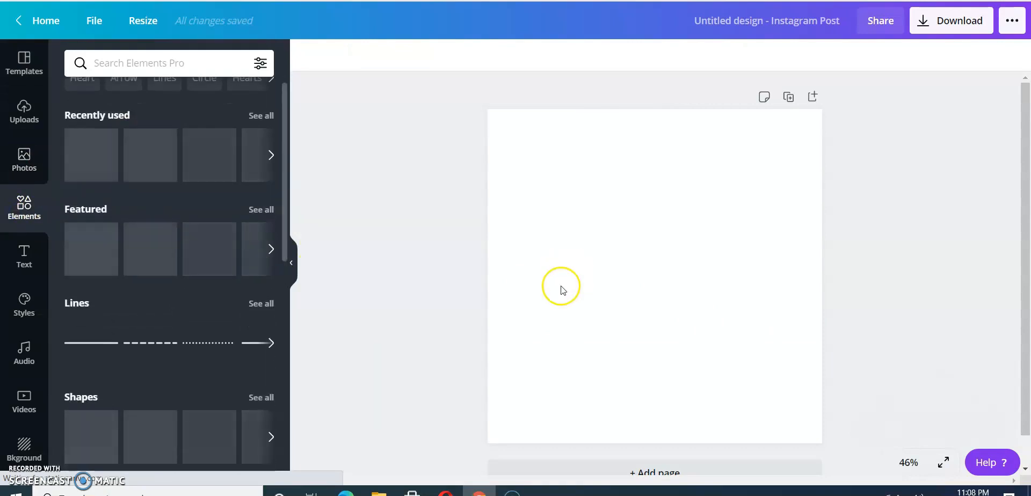
scroll(127, 196, "down", 2)
scroll(118, 217, "up", 3)
scroll(127, 249, "down", 15)
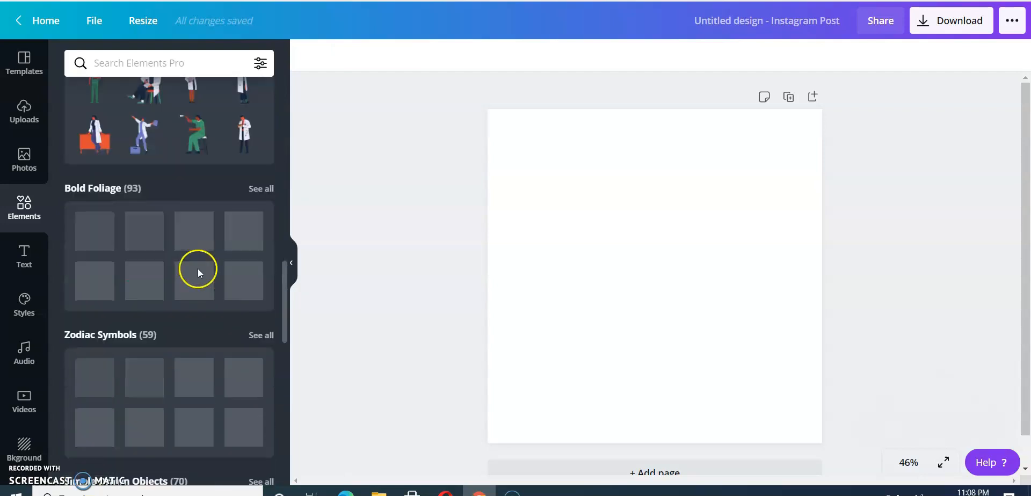
scroll(197, 269, "down", 10)
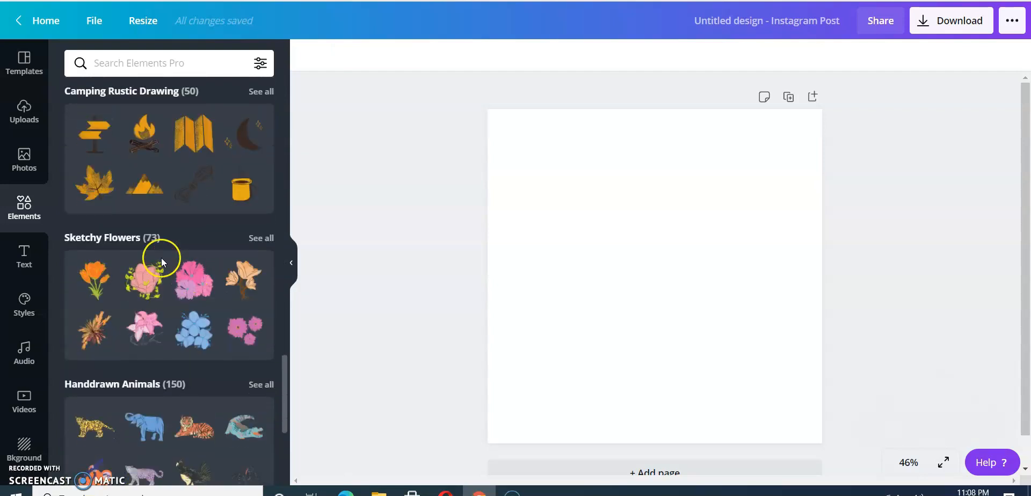
scroll(189, 285, "up", 8)
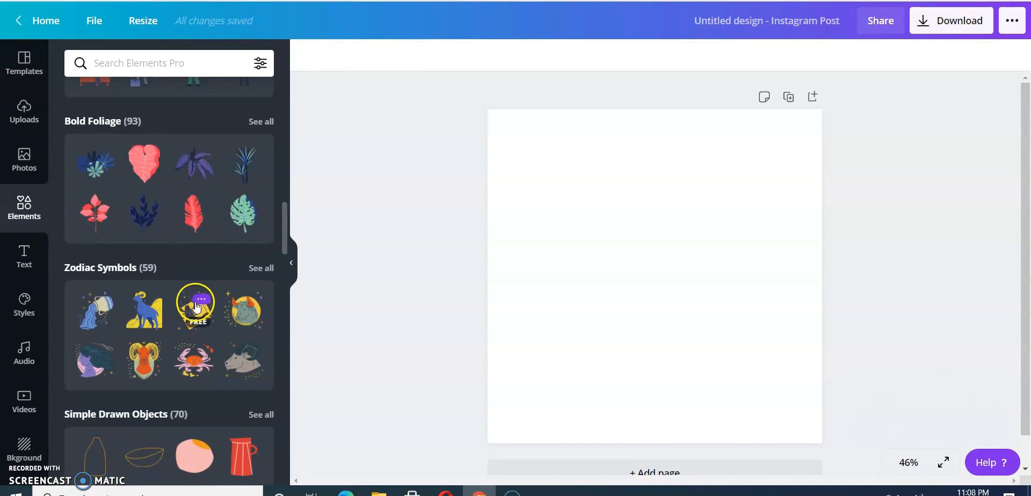
scroll(195, 307, "up", 10)
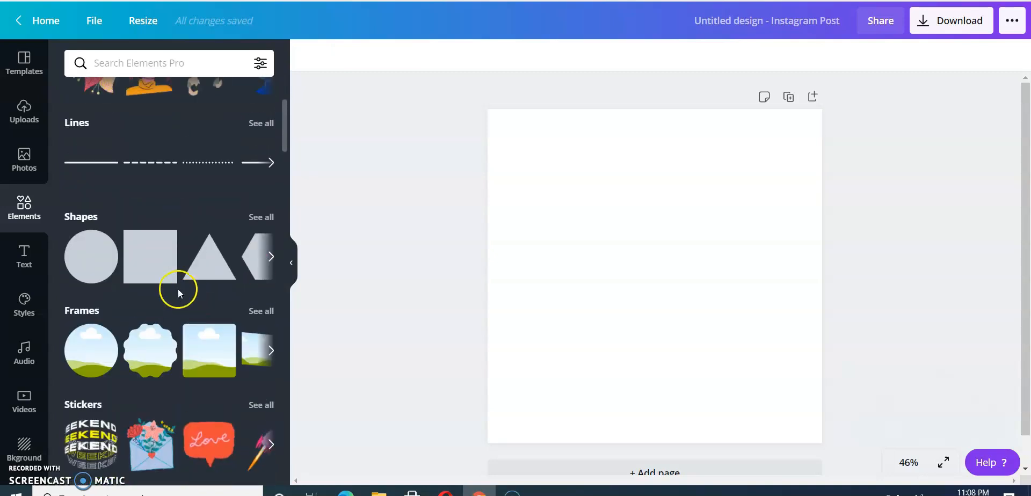
scroll(133, 307, "down", 5)
left_click(131, 310)
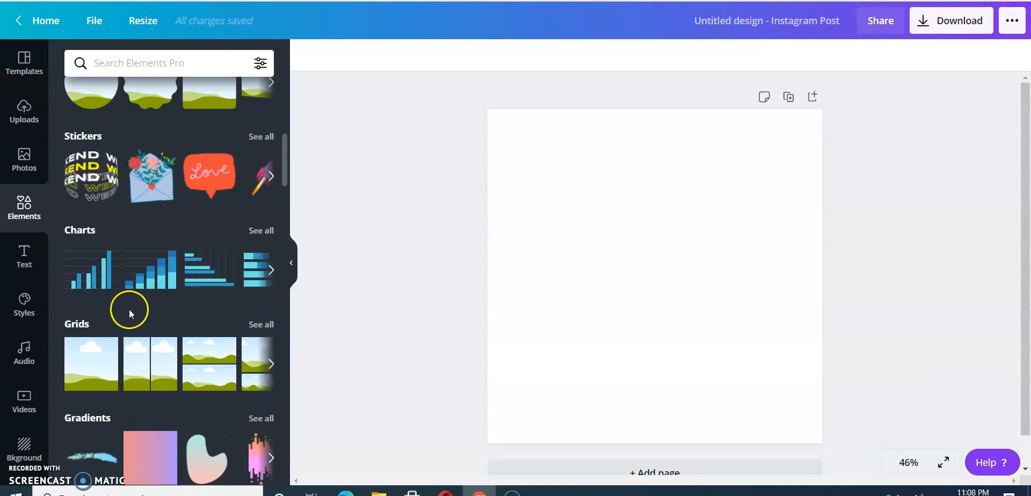
scroll(159, 305, "down", 8)
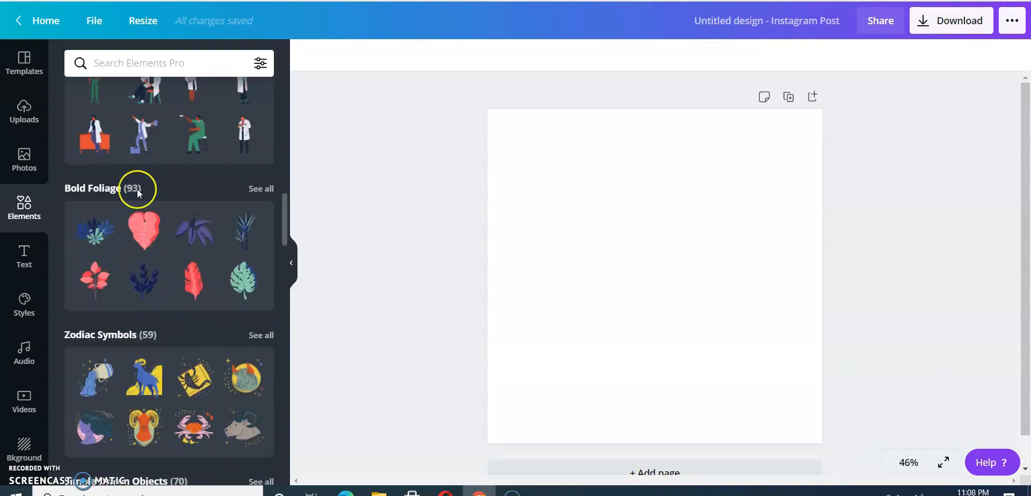
Step: Search the elements library for "travel"
left_click(138, 63)
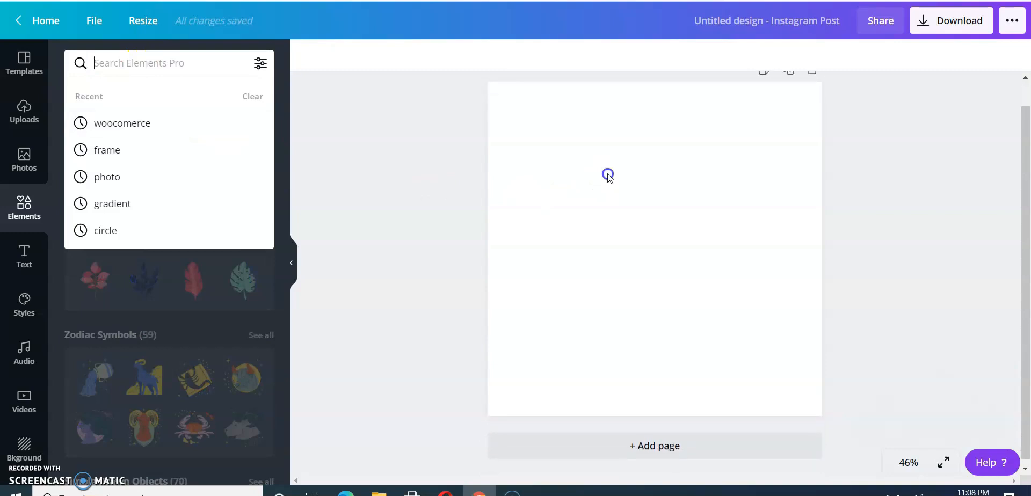
type("travel")
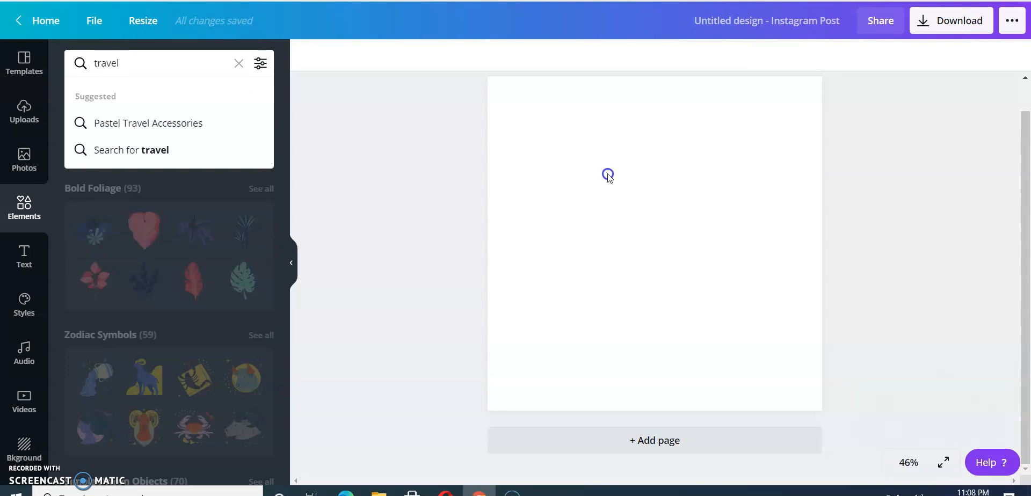
key("Return")
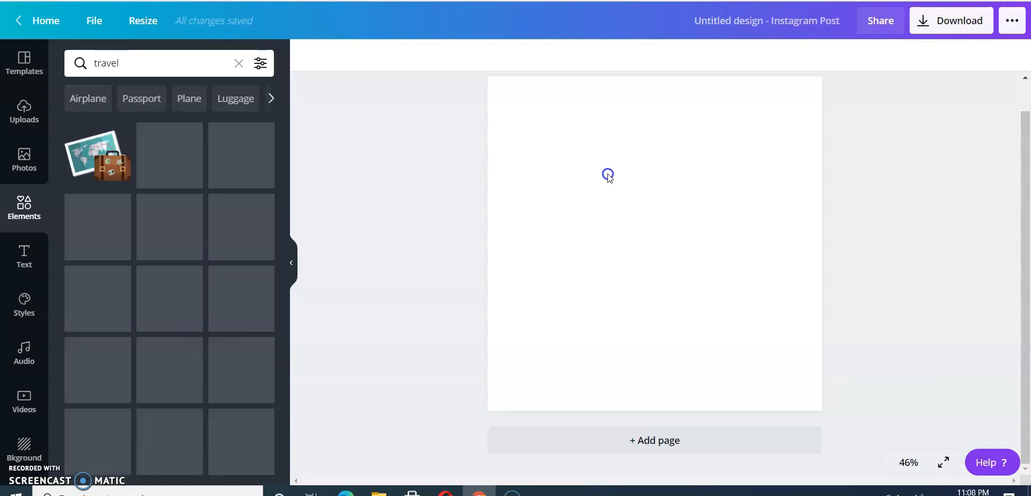
Step: Look through the travel graphics for a tropical beach illustration with palm trees
scroll(208, 305, "down", 10)
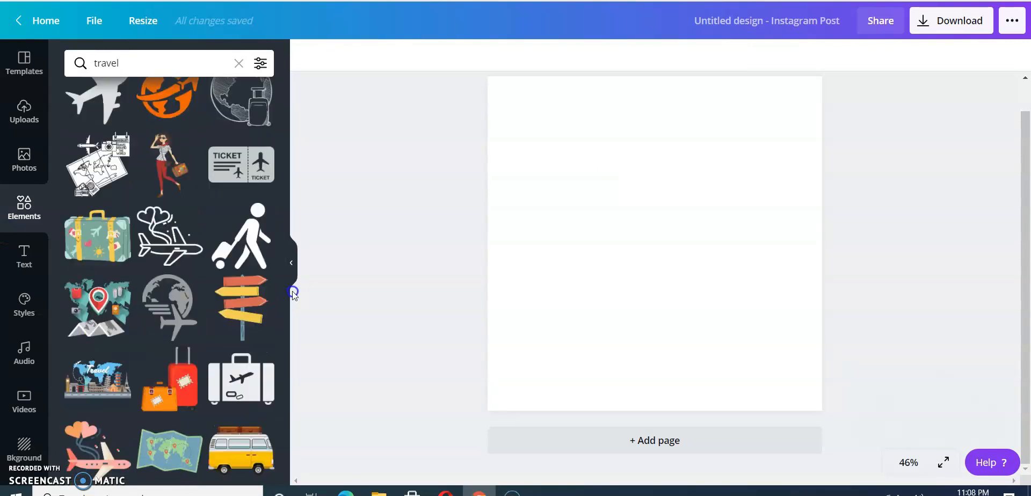
scroll(207, 304, "up", 5)
scroll(195, 312, "down", 7)
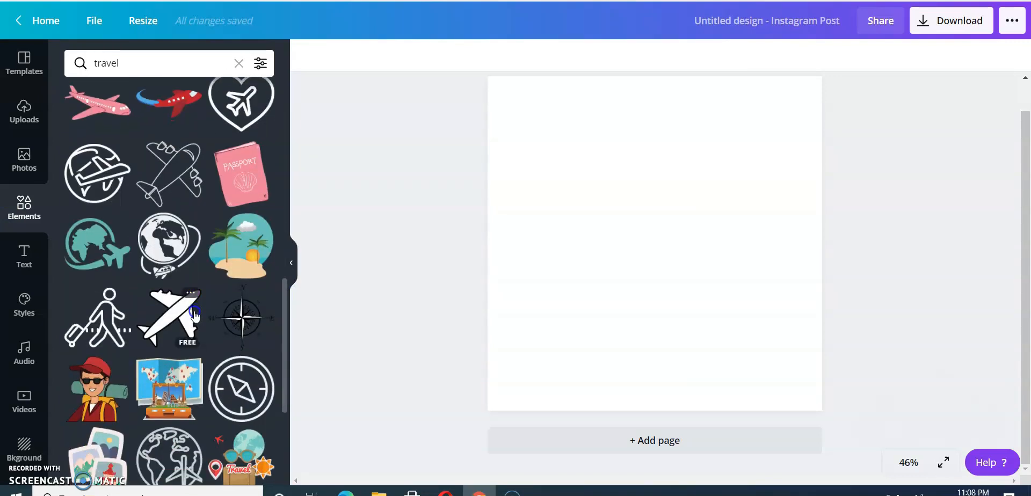
scroll(194, 313, "down", 5)
scroll(195, 314, "down", 8)
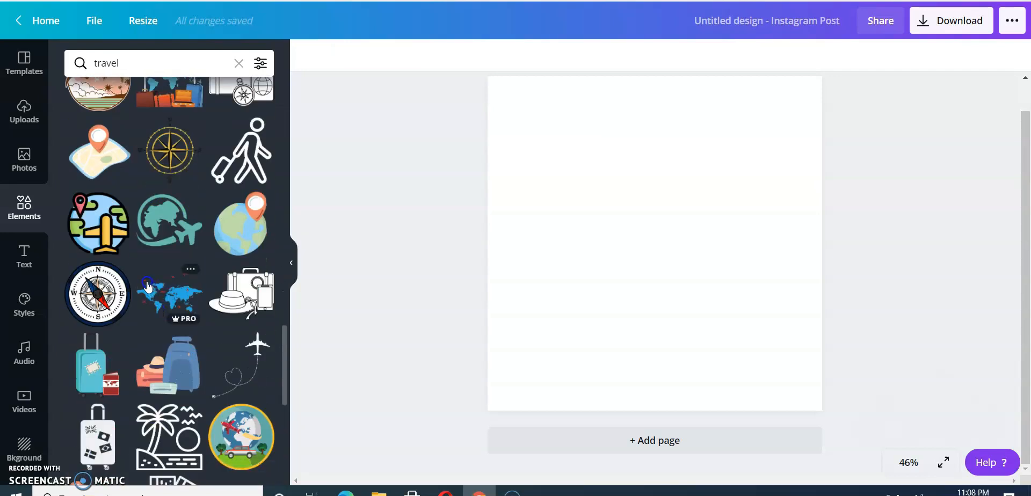
scroll(172, 285, "down", 4)
scroll(168, 305, "down", 5)
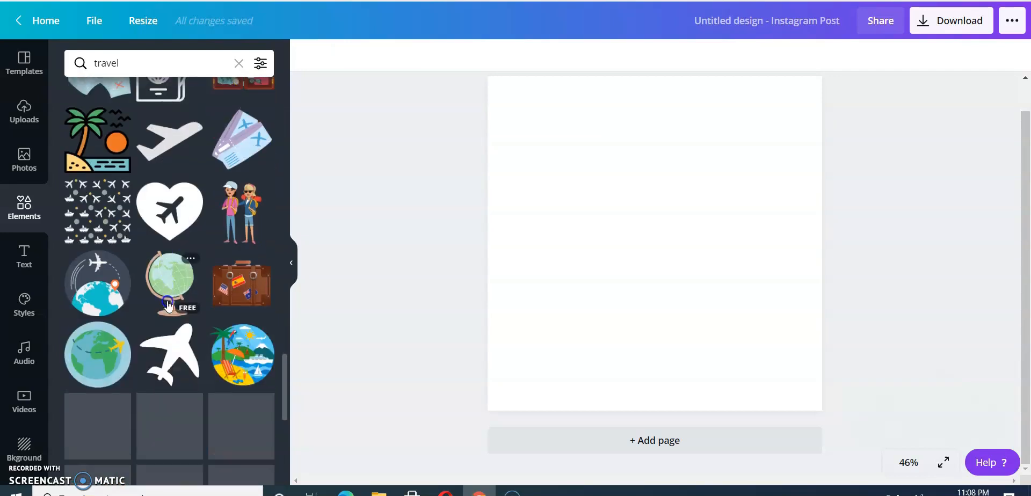
scroll(170, 304, "down", 5)
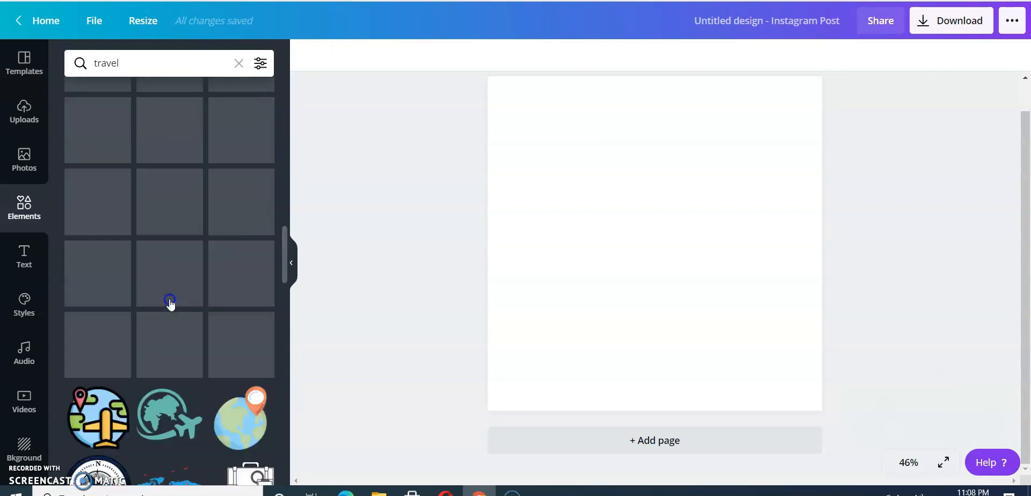
scroll(169, 302, "down", 3)
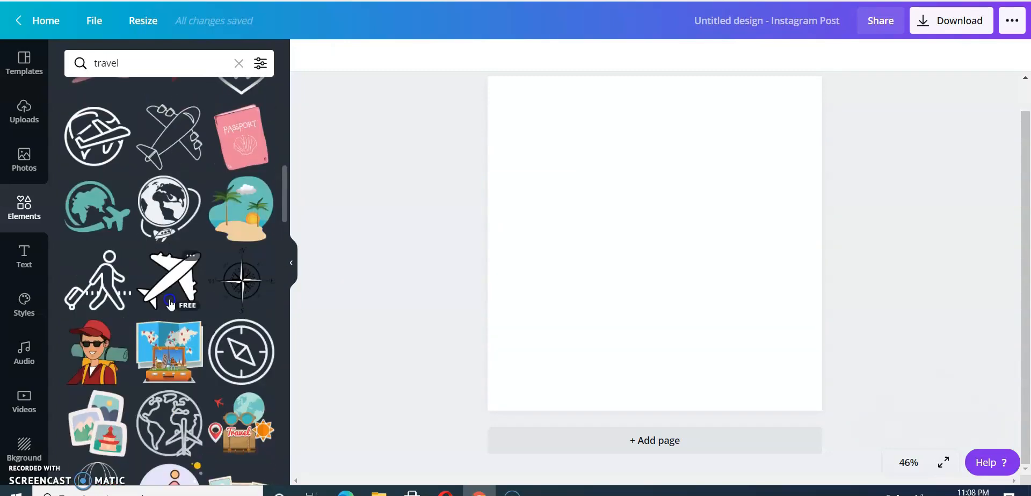
scroll(170, 298, "up", 3)
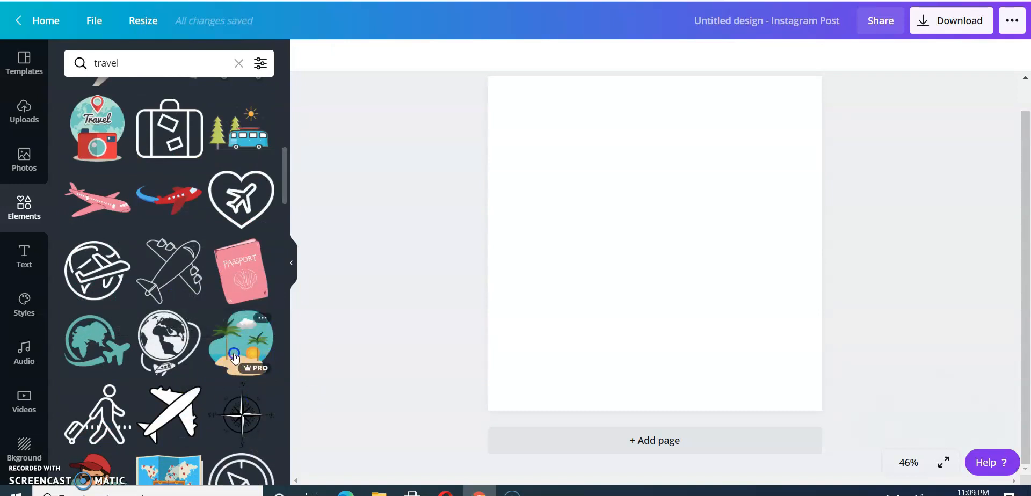
Step: Add the tropical beach illustration with two palm trees near the page's centre and shrink it to about a third of the page width
left_click_drag(249, 352, 627, 233)
left_click_drag(664, 272, 642, 264)
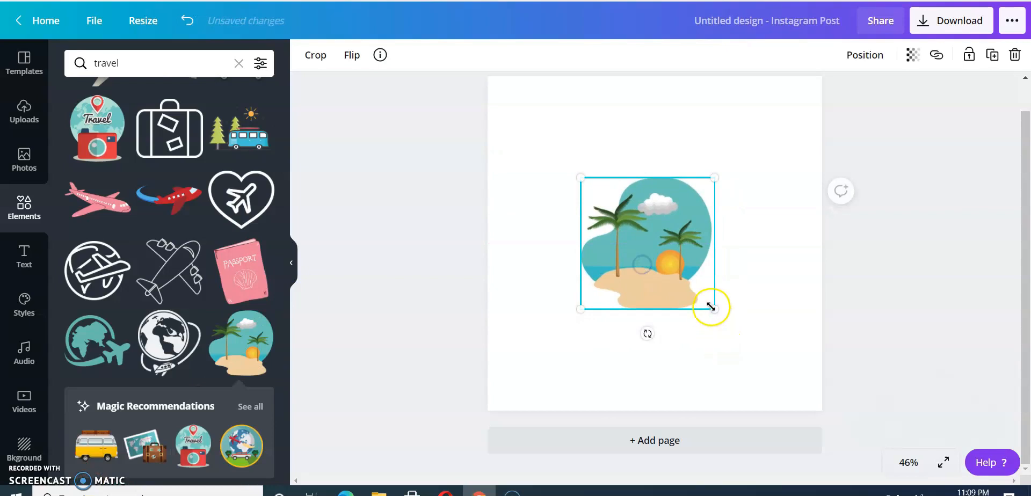
left_click_drag(708, 305, 693, 291)
mouse_move(653, 252)
left_mouse_down()
mouse_move(666, 273)
mouse_move(643, 242)
left_mouse_up()
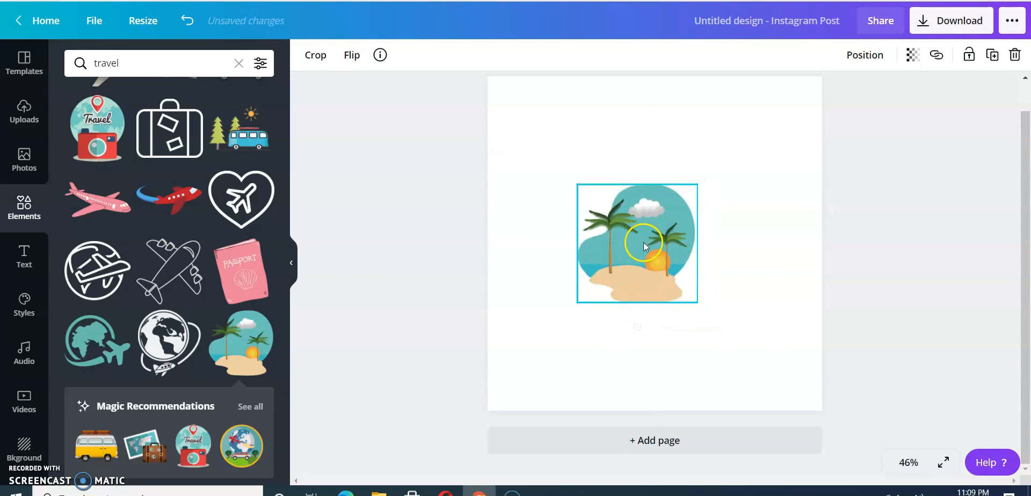
left_click(653, 156)
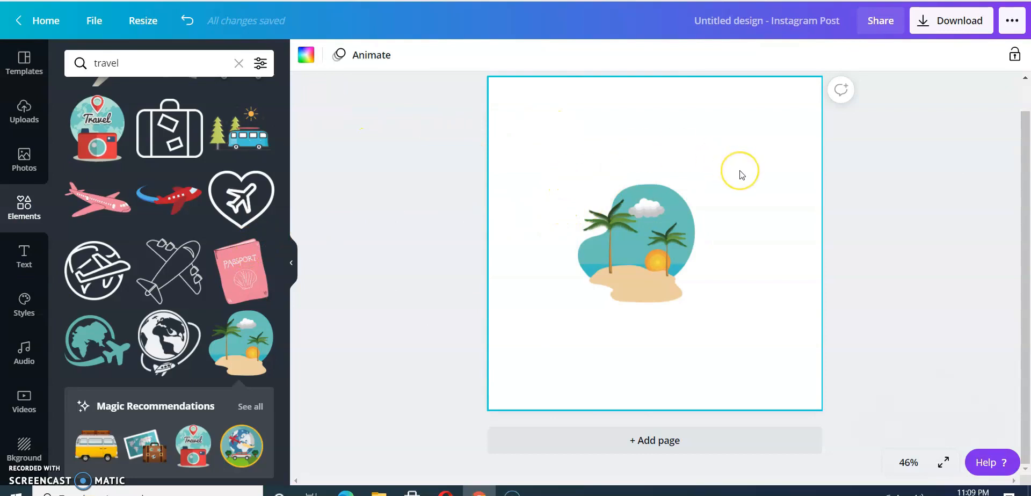
left_click(611, 221)
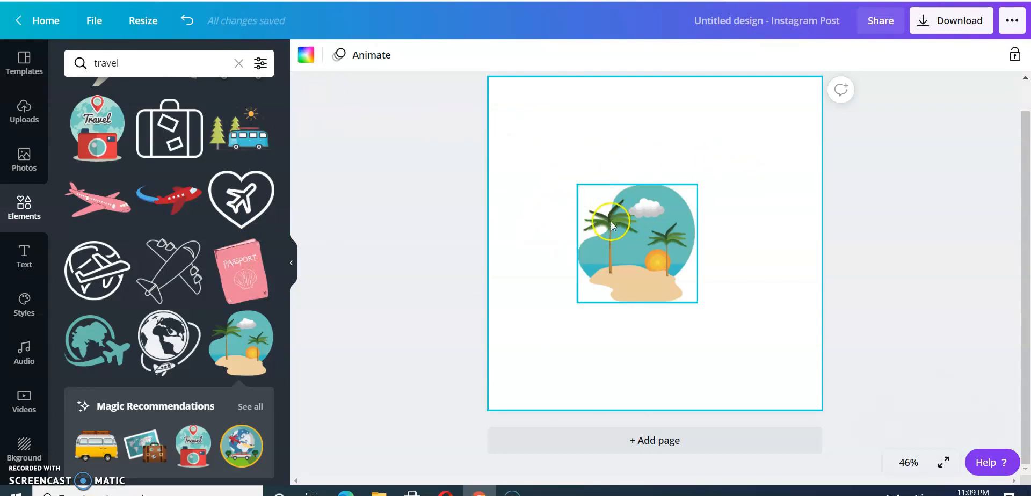
left_click_drag(661, 246, 666, 250)
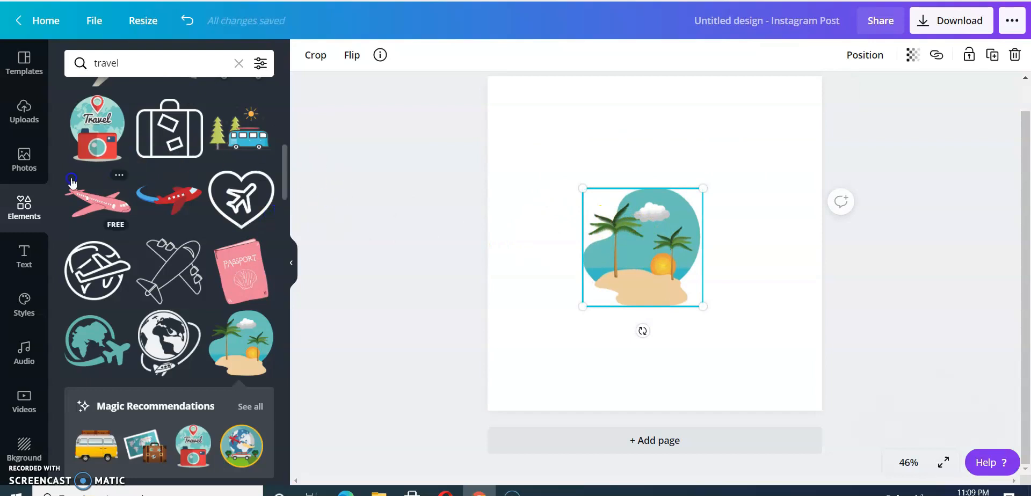
Step: Enlarge the palm beach illustration to just under half of the page width
scroll(89, 269, "down", 8)
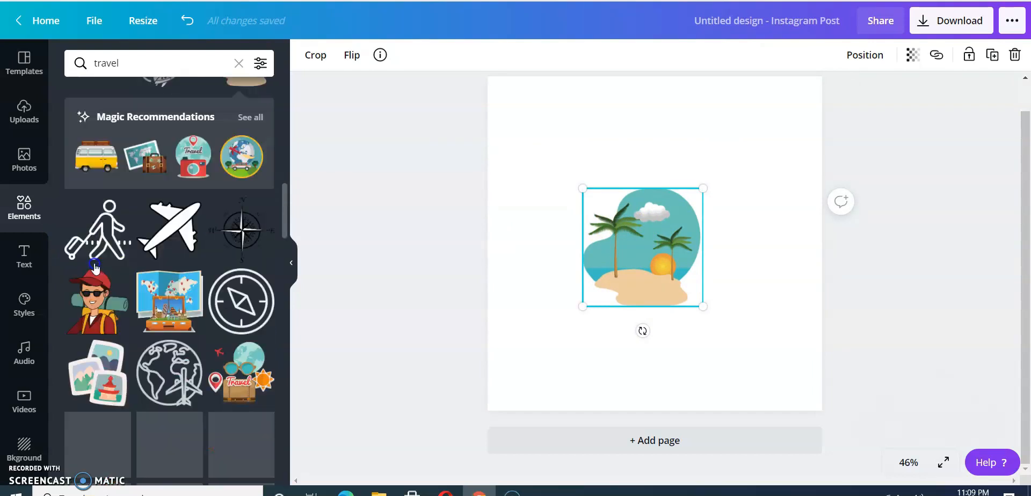
left_click(9, 164)
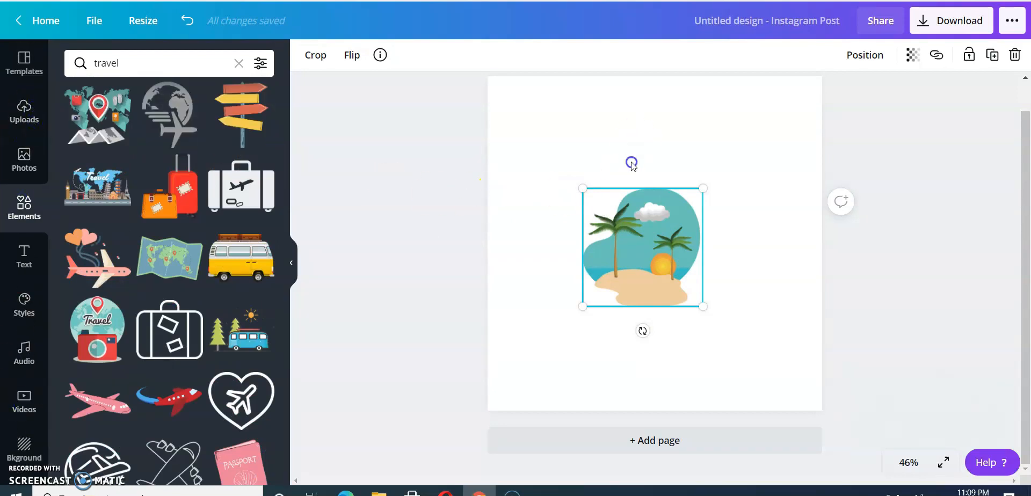
left_click(603, 179)
left_click(703, 299)
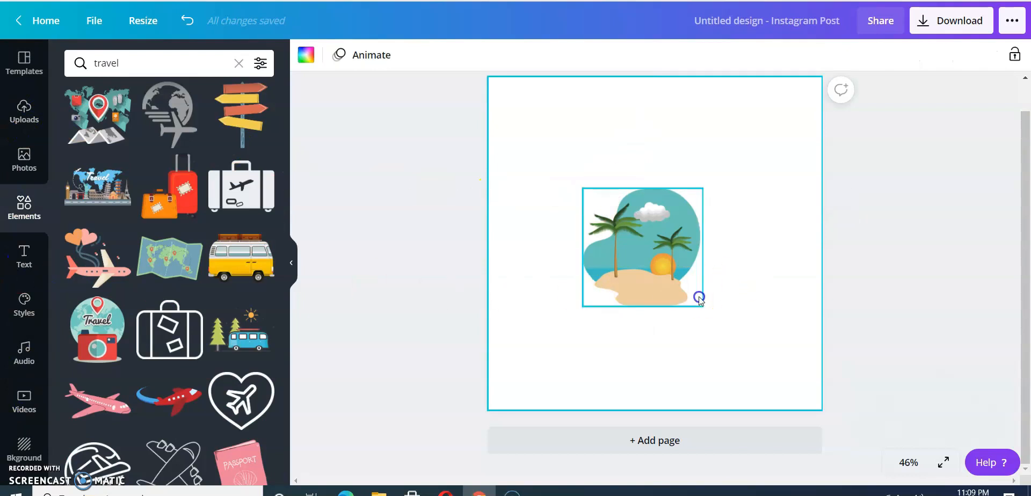
left_click(691, 296)
left_click_drag(704, 311, 733, 339)
left_click(667, 307)
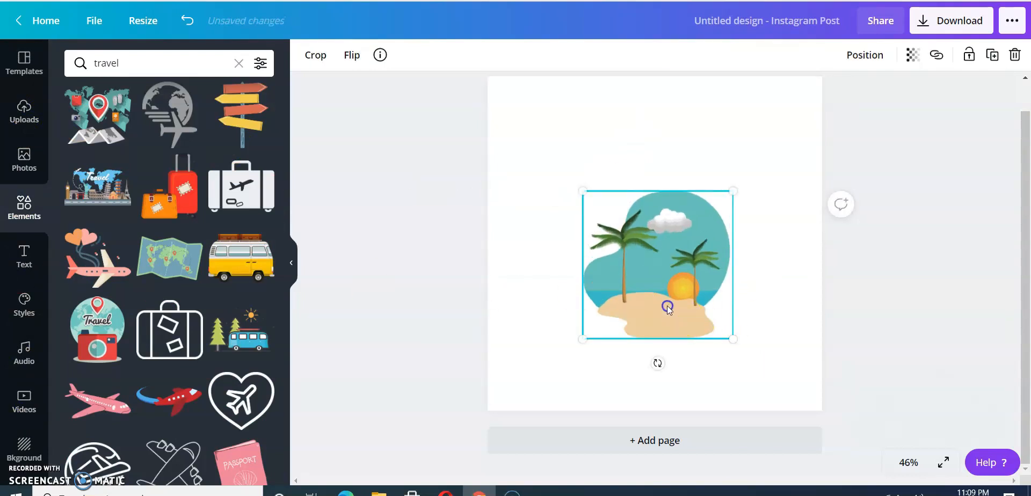
Step: Look through the ready-made text styles and font combinations for lettering that suits the beach illustration
left_click(12, 265)
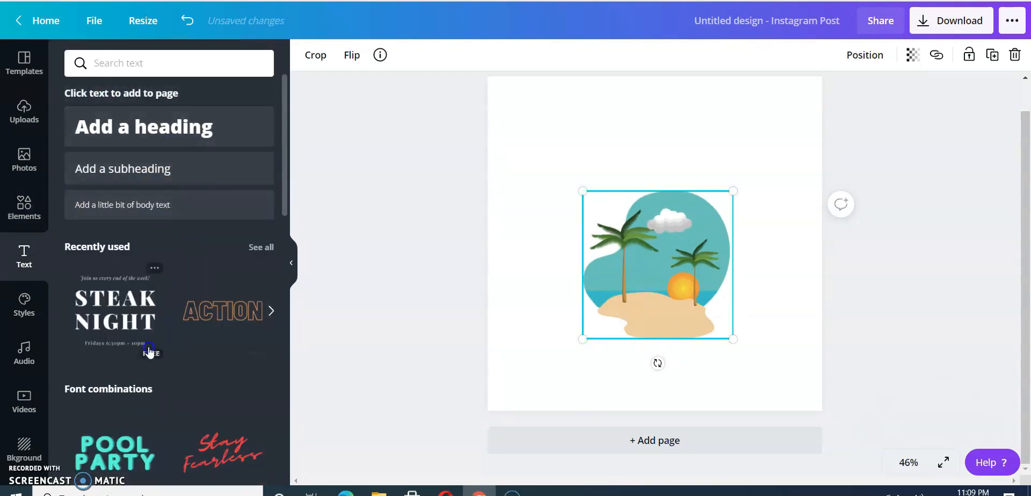
scroll(221, 292, "down", 6)
scroll(186, 274, "up", 6)
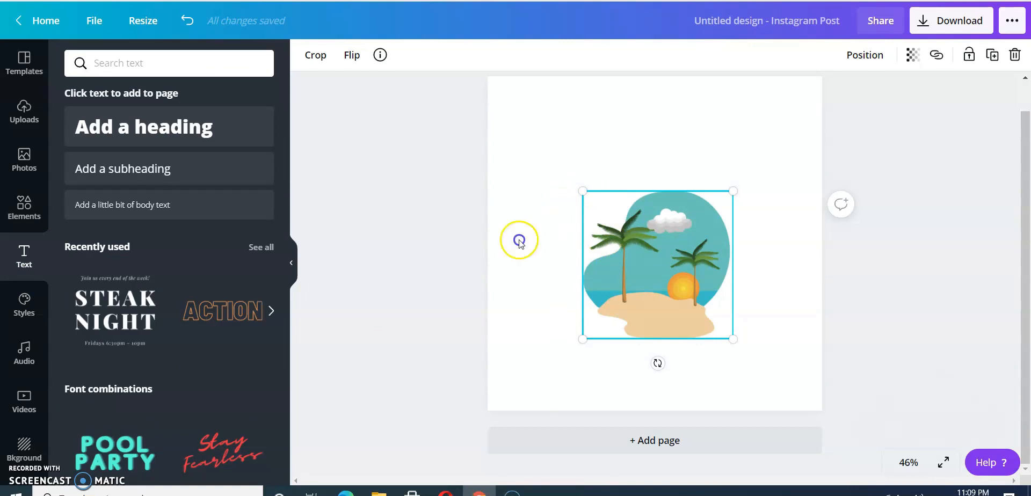
scroll(230, 227, "down", 6)
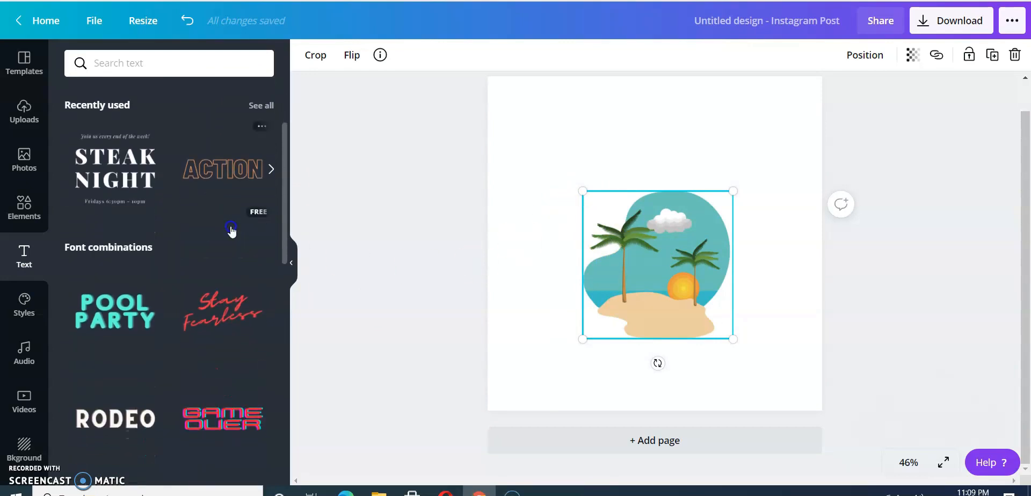
scroll(226, 232, "up", 5)
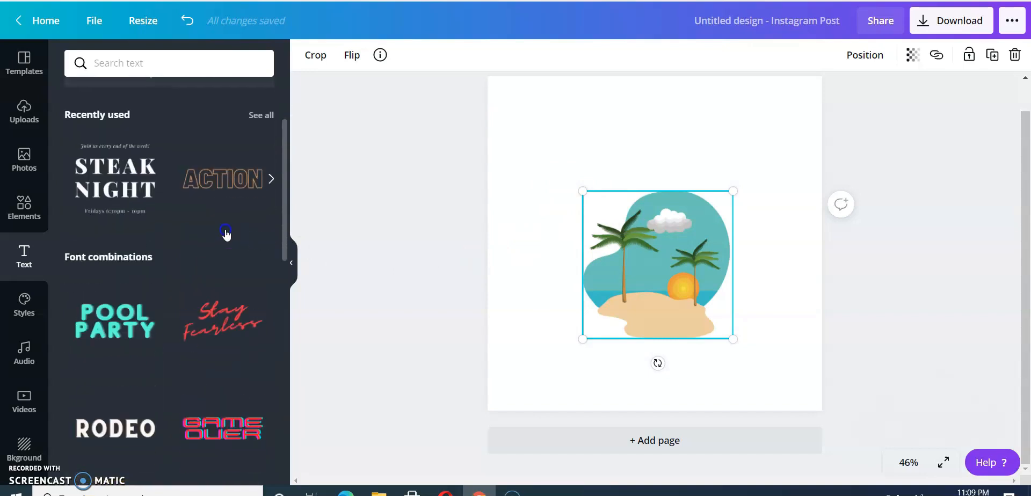
scroll(197, 278, "down", 3)
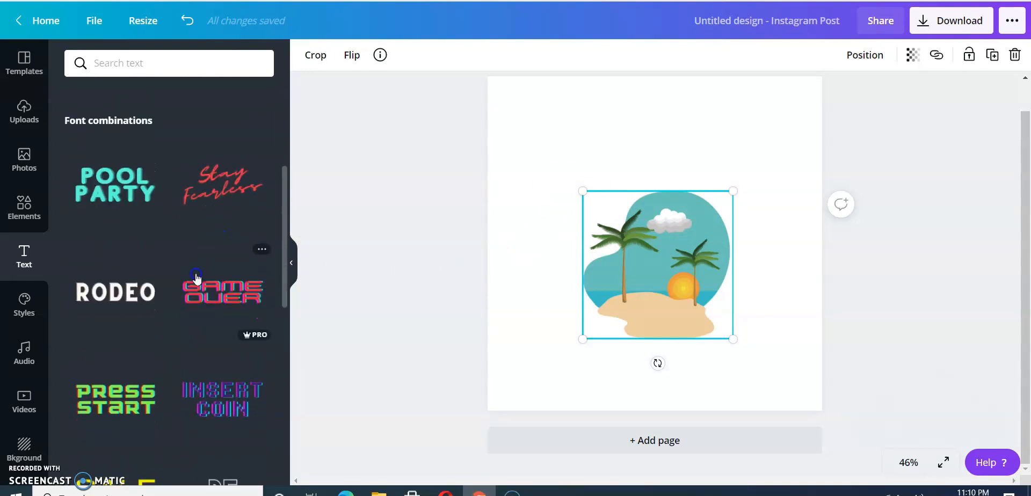
scroll(197, 277, "down", 5)
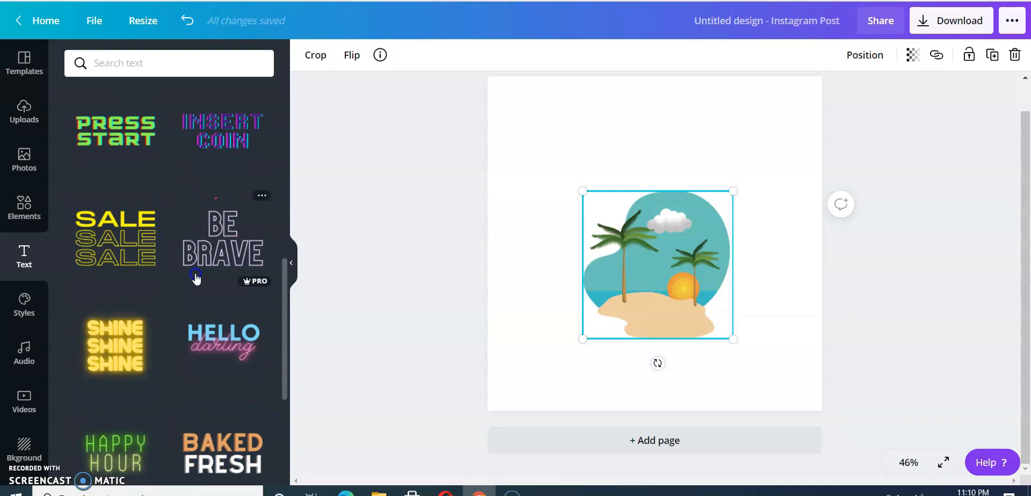
scroll(197, 278, "up", 3)
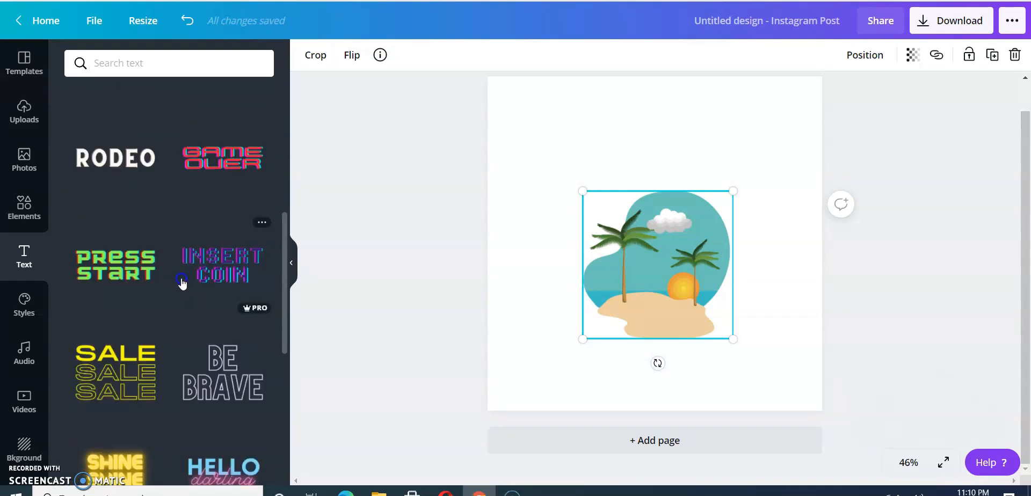
scroll(148, 291, "down", 5)
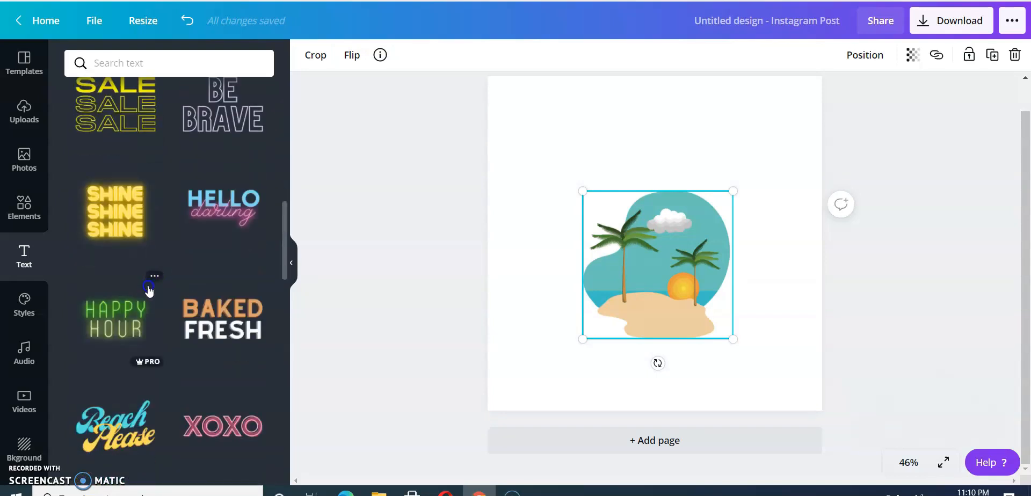
scroll(149, 291, "up", 3)
scroll(148, 292, "down", 5)
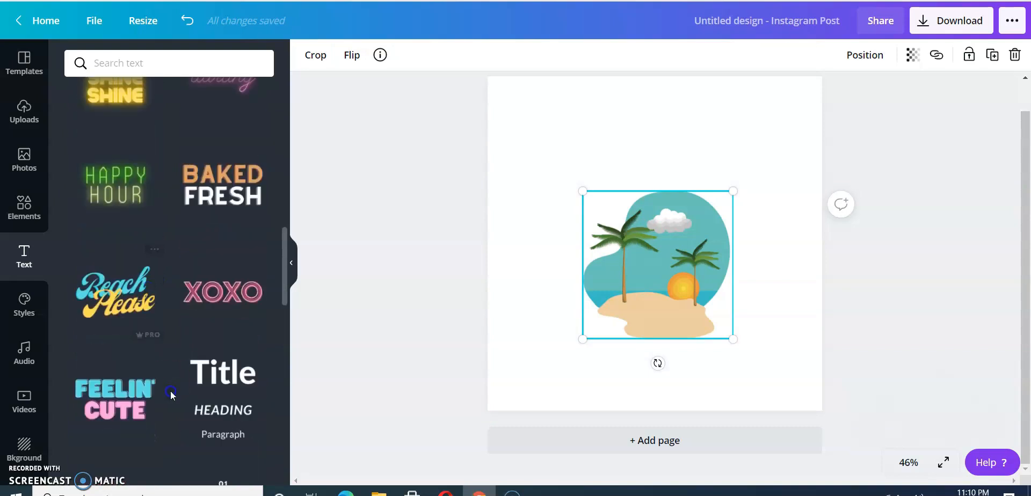
scroll(86, 362, "down", 5)
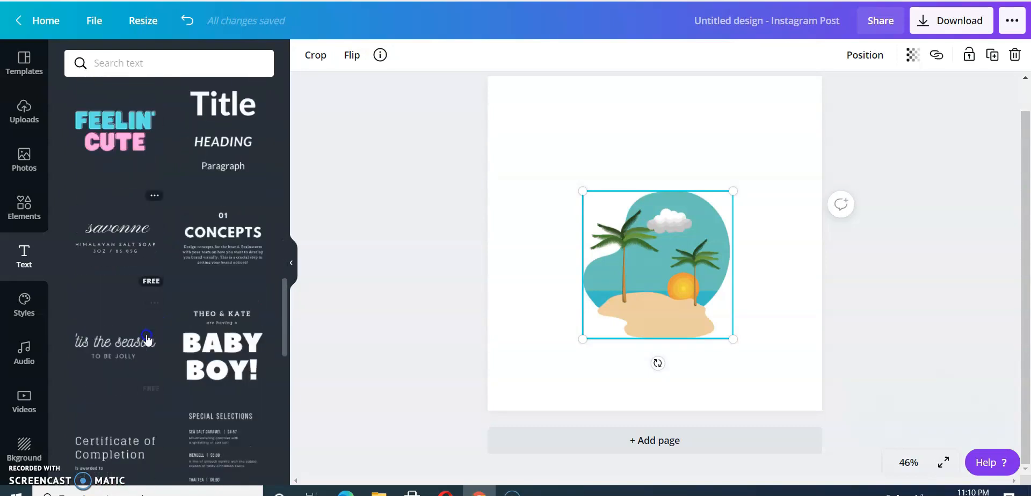
scroll(261, 329, "up", 5)
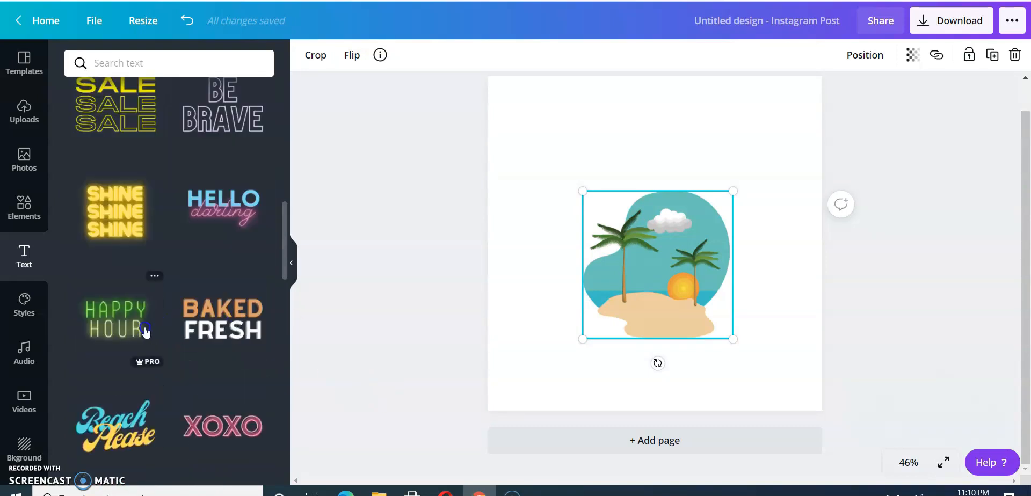
scroll(145, 311, "up", 5)
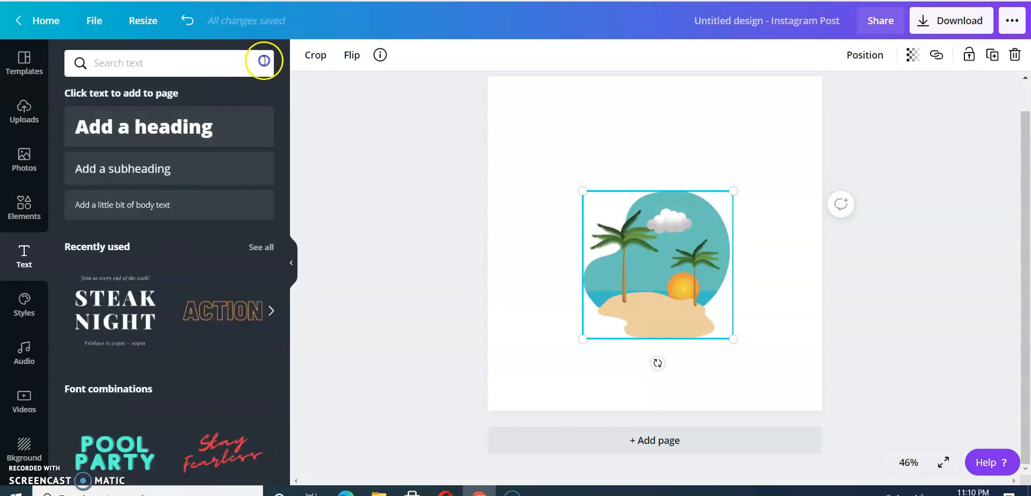
left_click(175, 126)
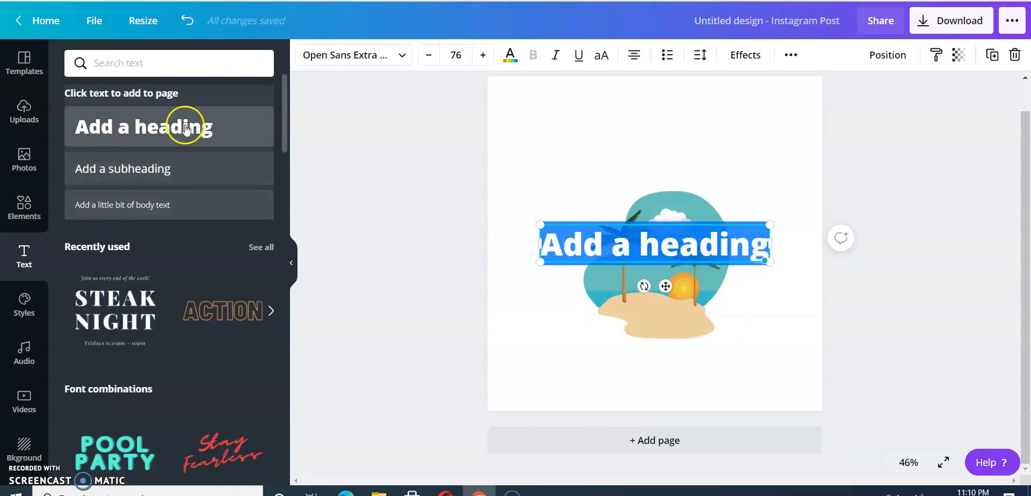
left_click(400, 55)
scroll(182, 193, "down", 10)
scroll(178, 241, "down", 10)
left_click(427, 282)
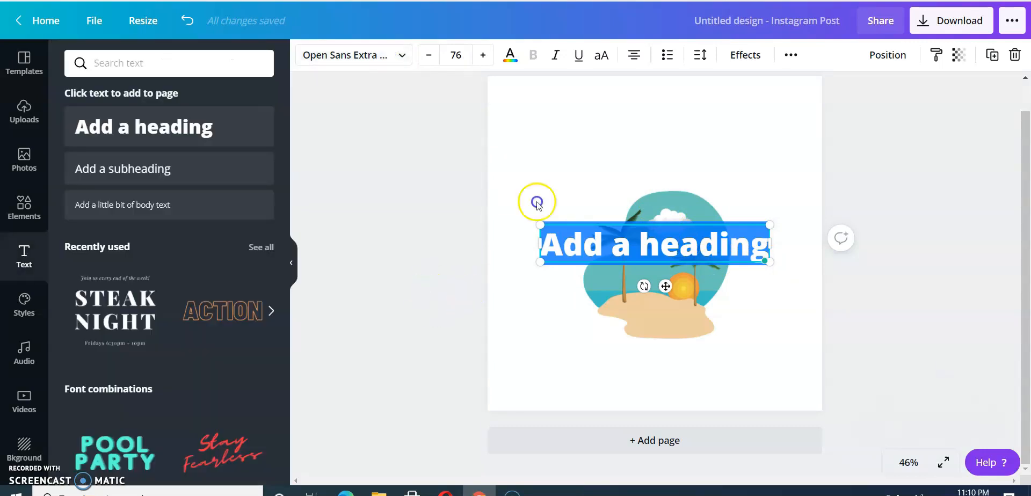
left_click(565, 261)
left_click(566, 250)
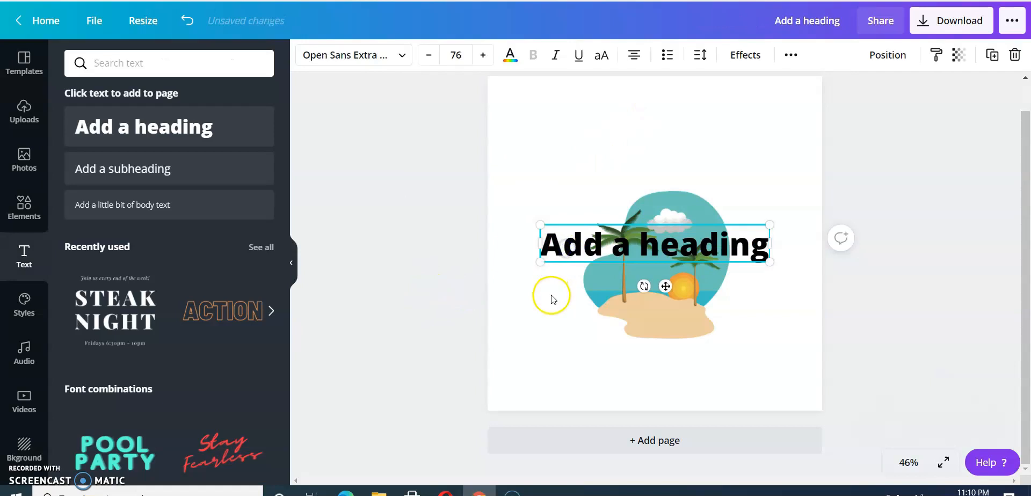
key("Delete")
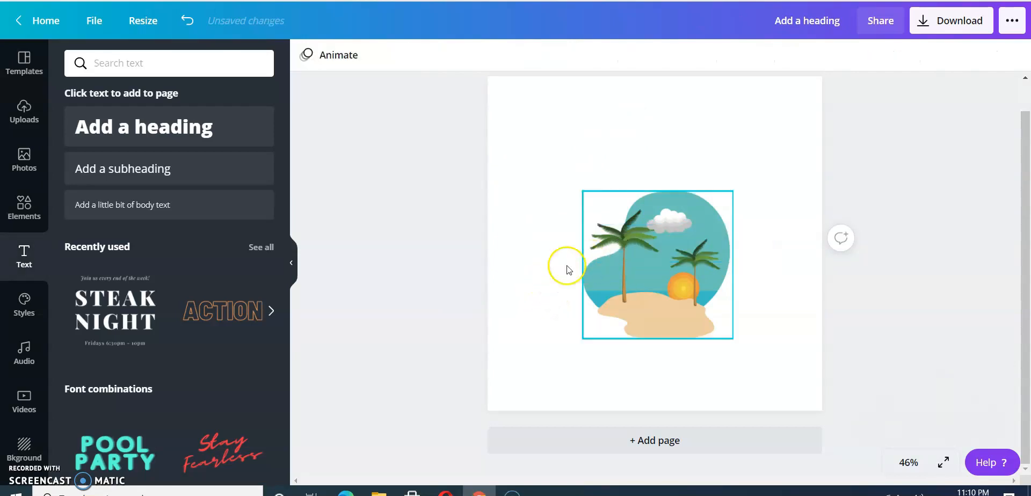
Step: Add the "Beach Please" font combination to the page
scroll(91, 361, "down", 10)
scroll(142, 409, "down", 8)
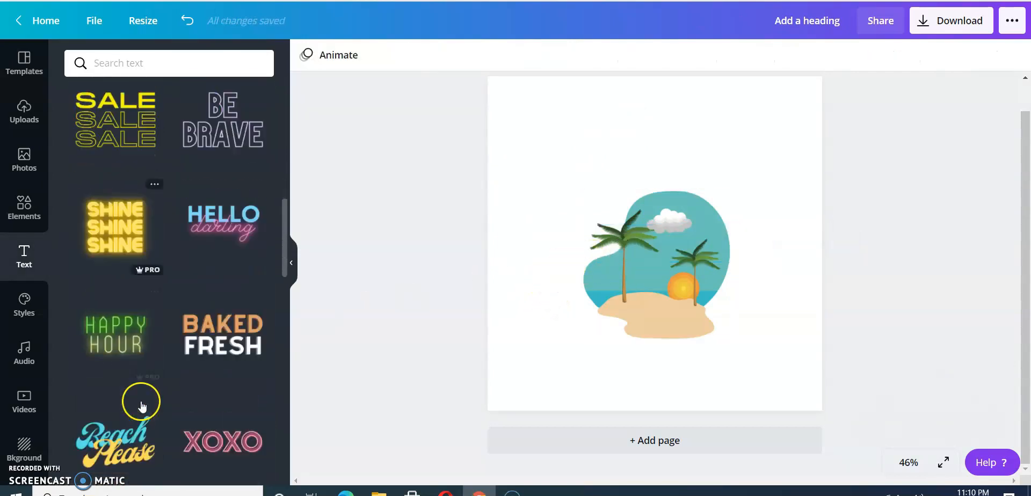
scroll(143, 410, "up", 5)
scroll(143, 410, "down", 2)
scroll(142, 410, "down", 3)
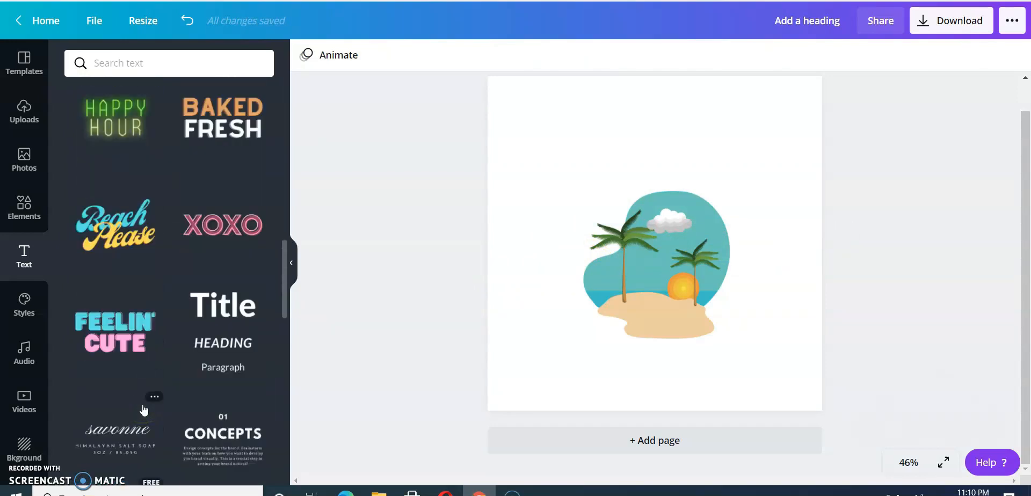
scroll(134, 322, "up", 1)
left_click(118, 307)
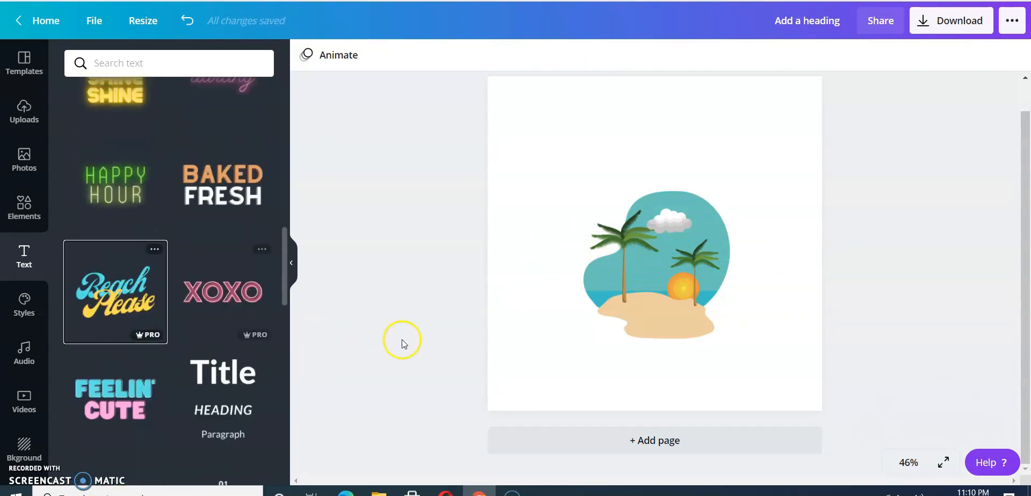
Step: Shrink the "Beach Please" text to about half of the page width and tilt it upward to the right above the palm beach illustration
left_click_drag(787, 319, 694, 265)
left_click(628, 176)
left_click_drag(628, 176, 597, 175)
left_click(628, 127)
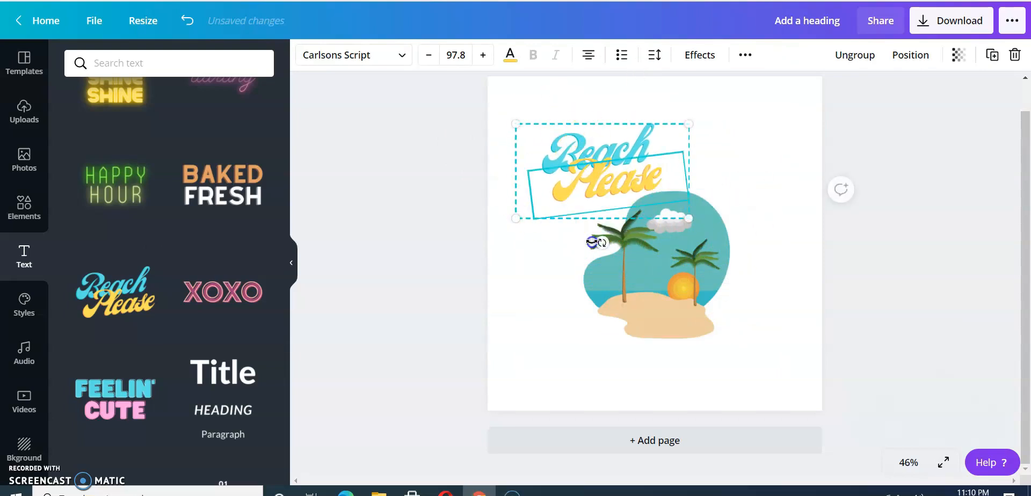
left_click_drag(601, 243, 628, 244)
left_click_drag(634, 155, 650, 150)
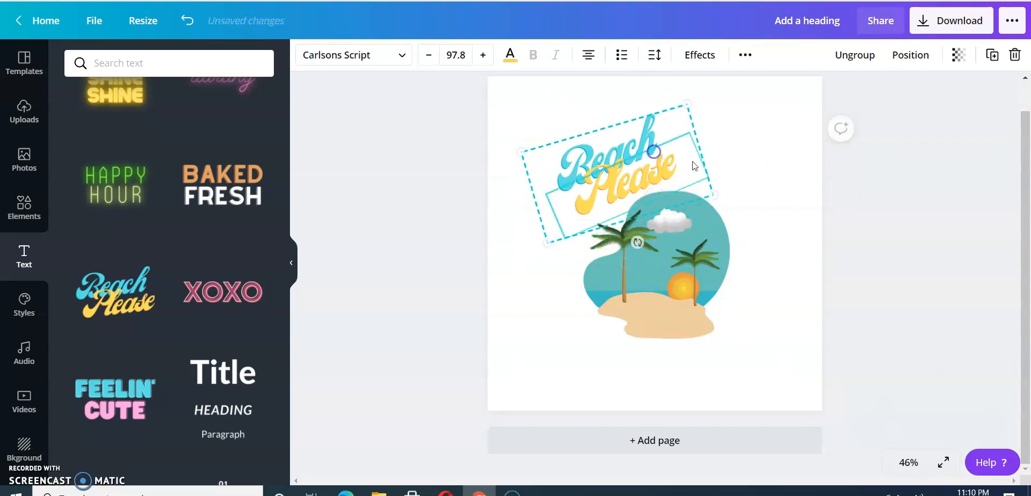
Step: Replace the word "Beach" in the tilted lettering with "Summer"
double_click(612, 152)
left_click(734, 165)
left_click(607, 140)
double_click(606, 140)
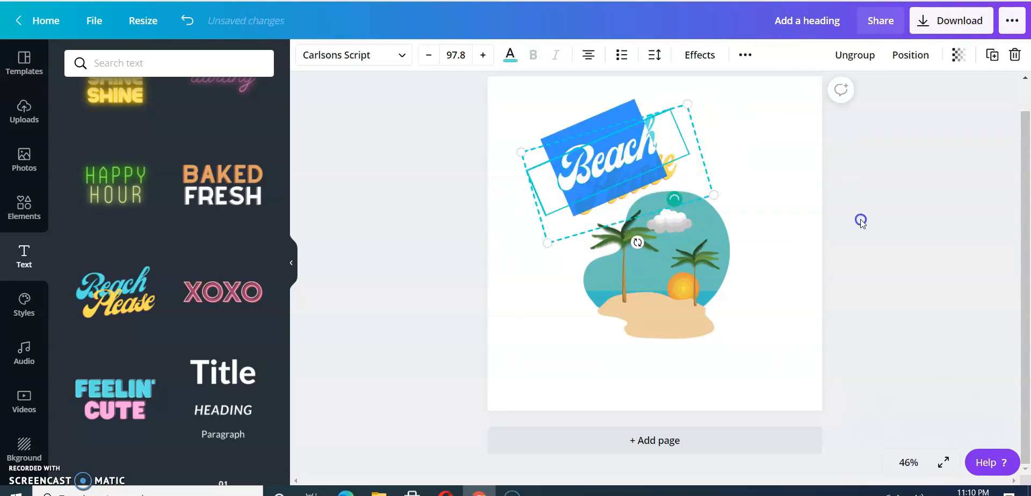
key("BackSpace")
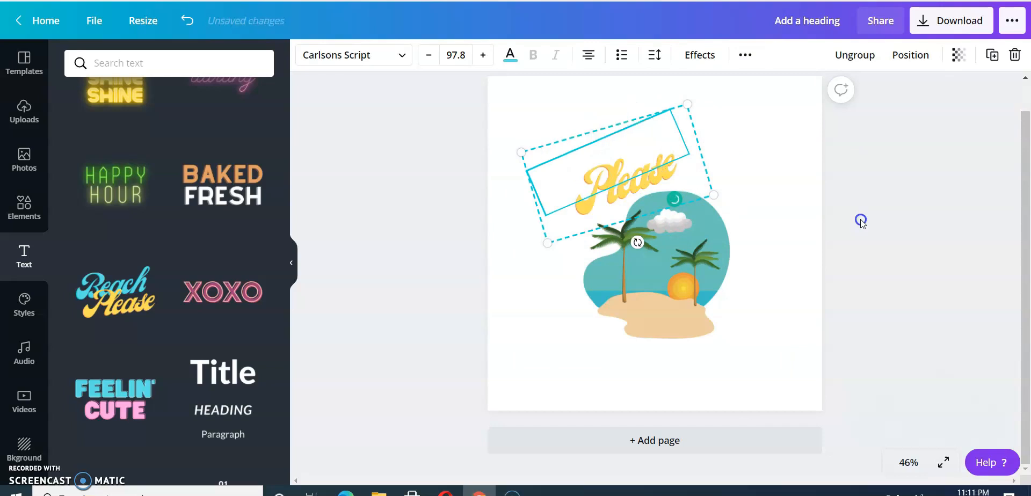
type("Summer")
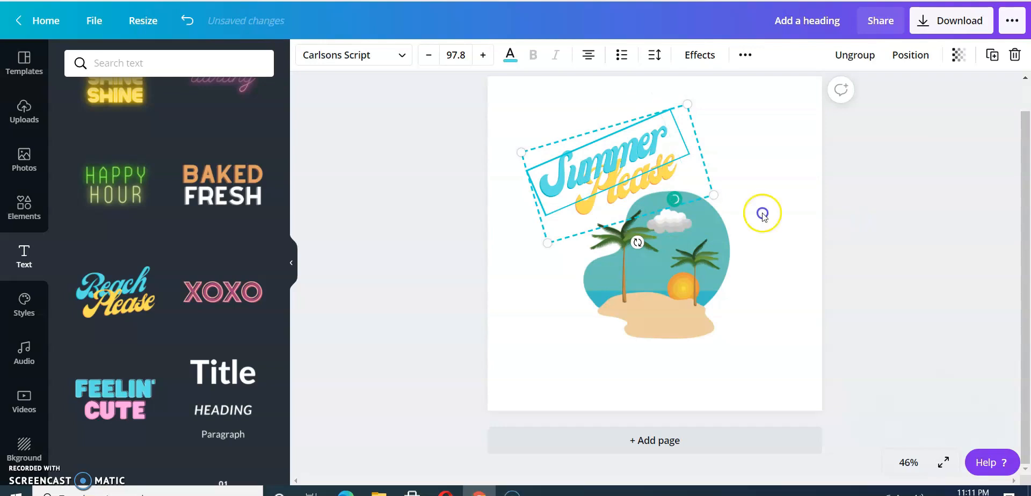
Step: Replace the word "Please" in the tilted lettering with "TripCo"
double_click(634, 194)
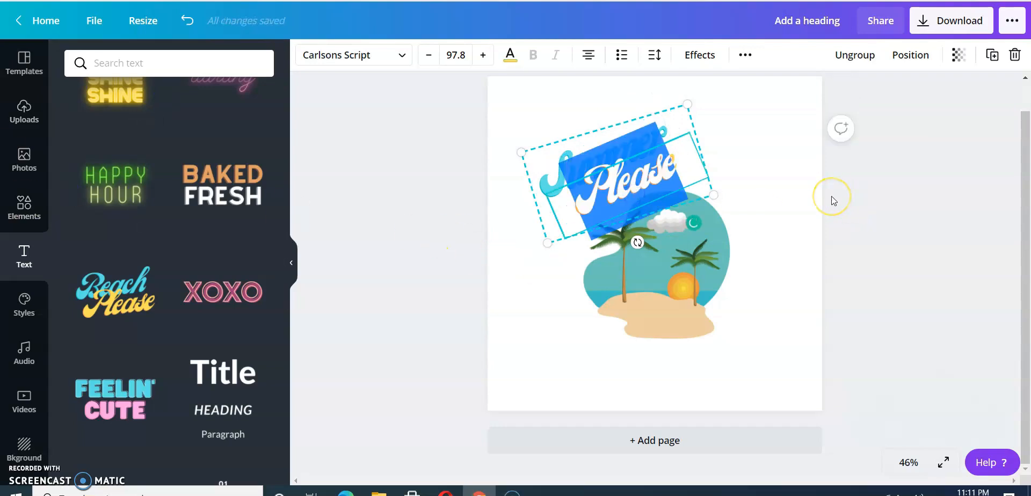
type("Trip")
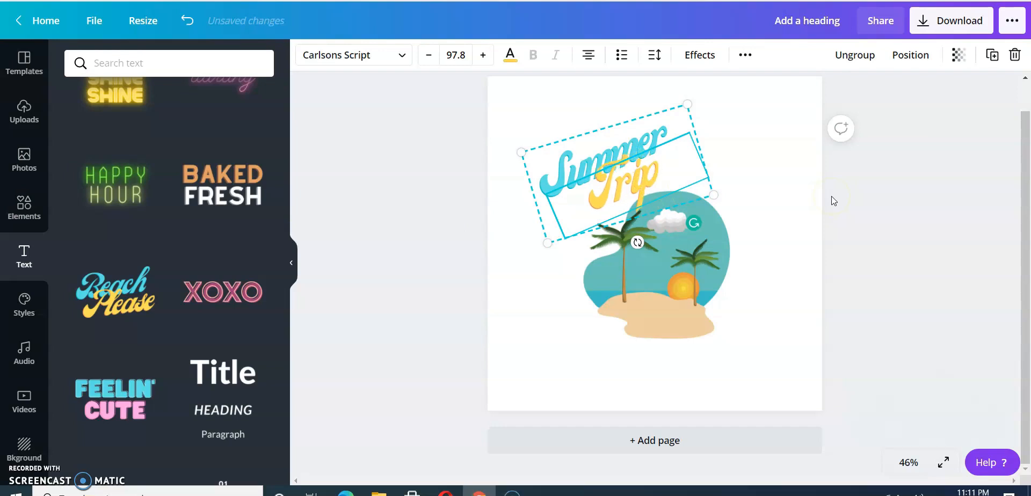
type("e")
type("o")
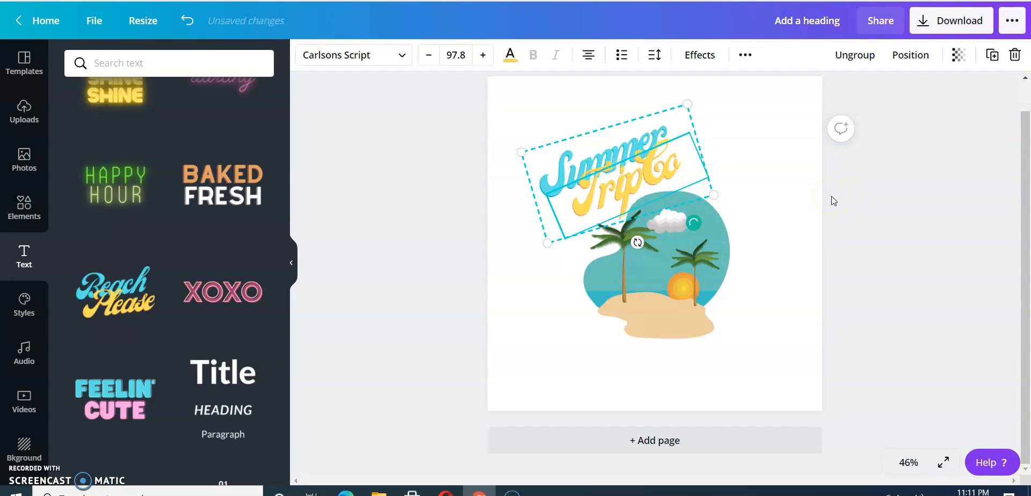
left_click(753, 164)
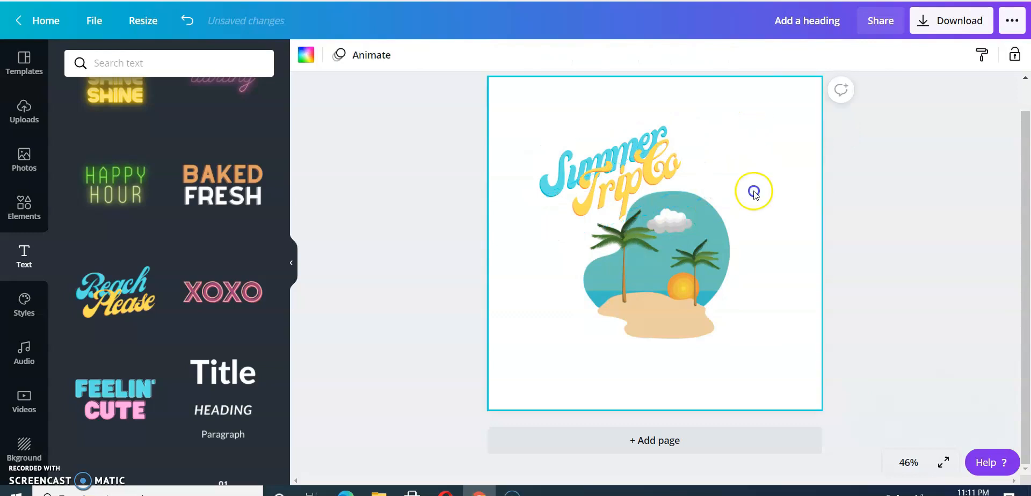
Step: Enlarge the "Summer TripCo" lettering slightly to font size 102 and move it a little higher above the illustration
left_click(666, 159)
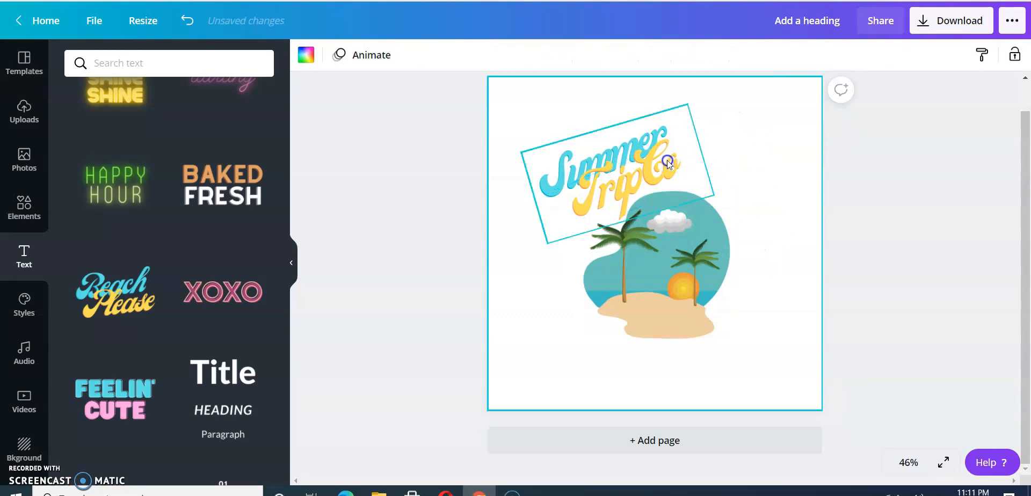
left_click_drag(750, 200, 738, 194)
left_click(753, 205)
left_click_drag(683, 169, 683, 148)
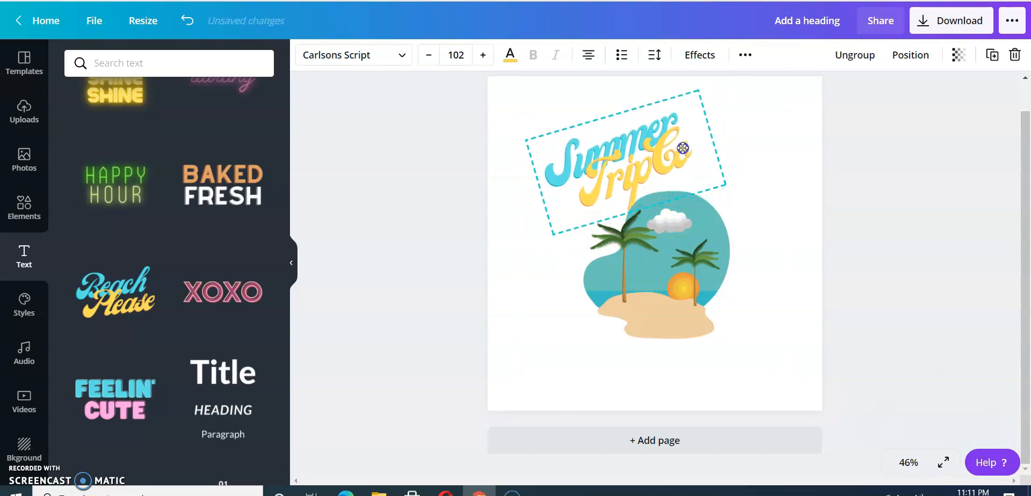
left_click(819, 249)
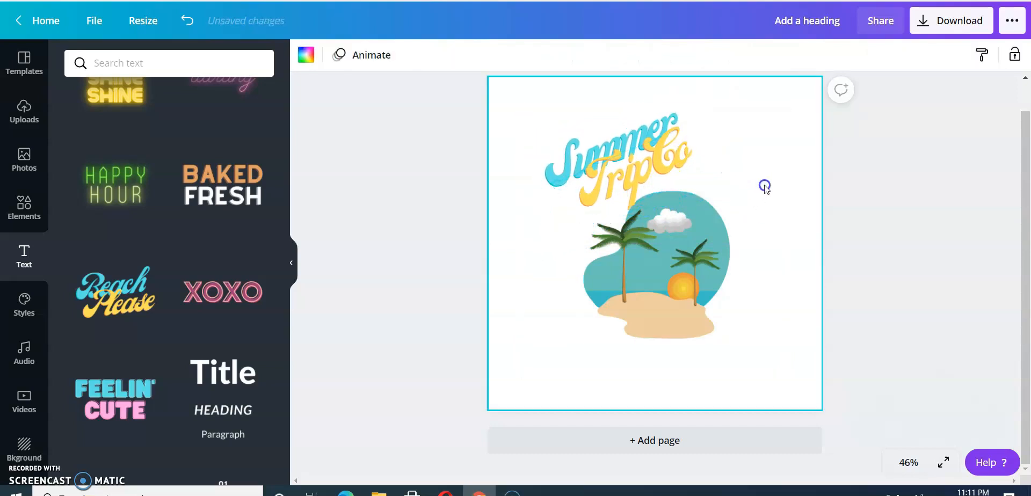
Step: Adjust the shadow effect on the word "TripCo" to offset 32 and direction 68, keeping blur 0 and transparency 100
left_click(659, 149)
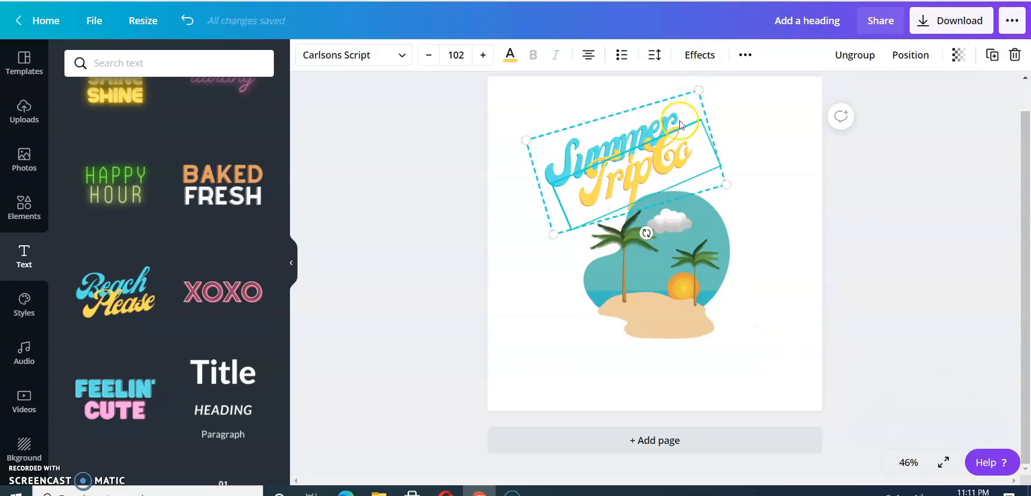
left_click(749, 60)
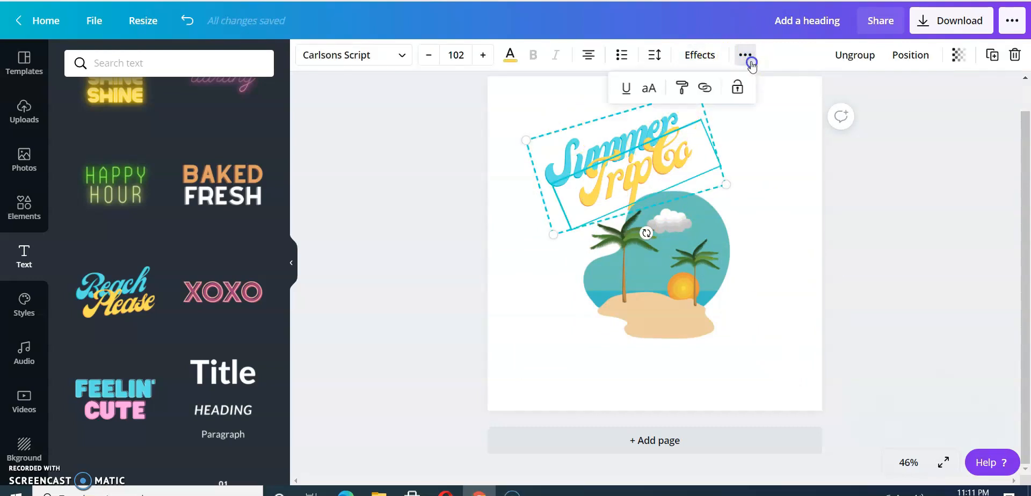
left_click(700, 55)
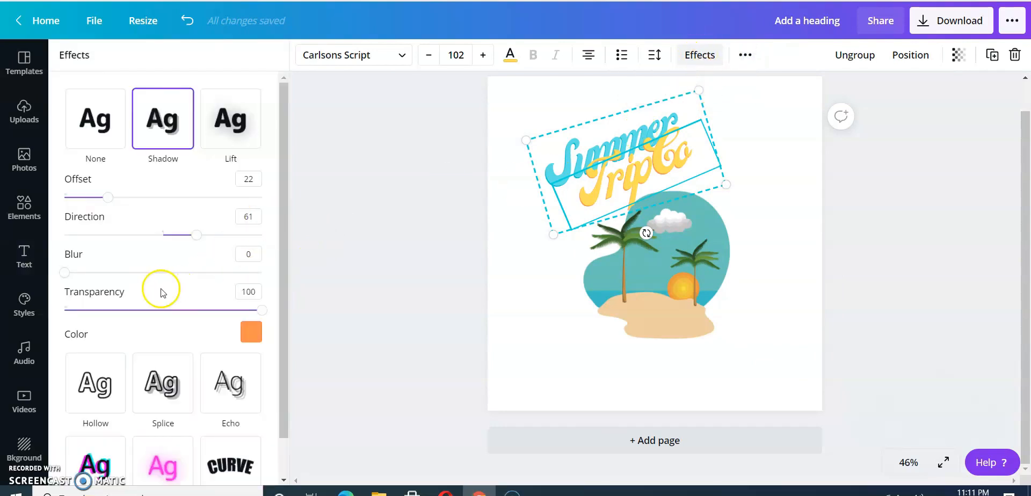
scroll(110, 172, "down", 1)
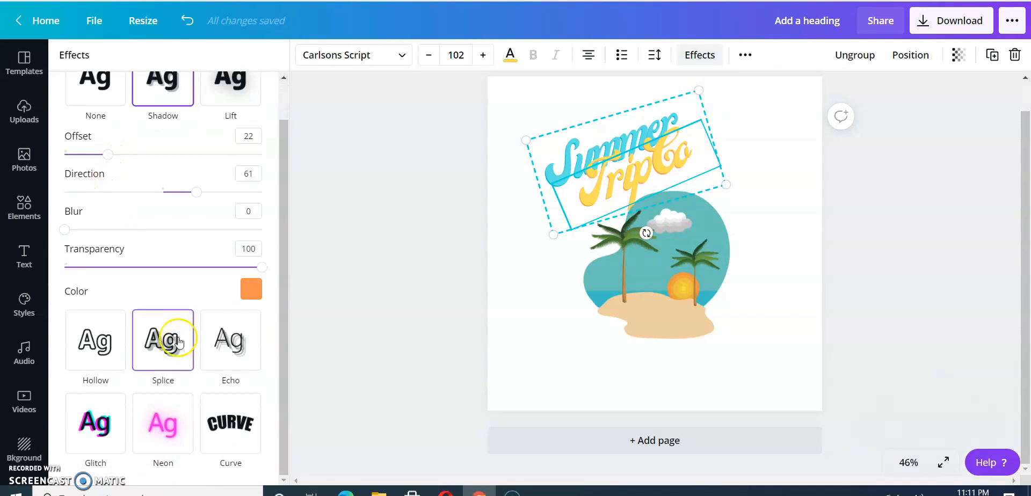
scroll(110, 177, "up", 1)
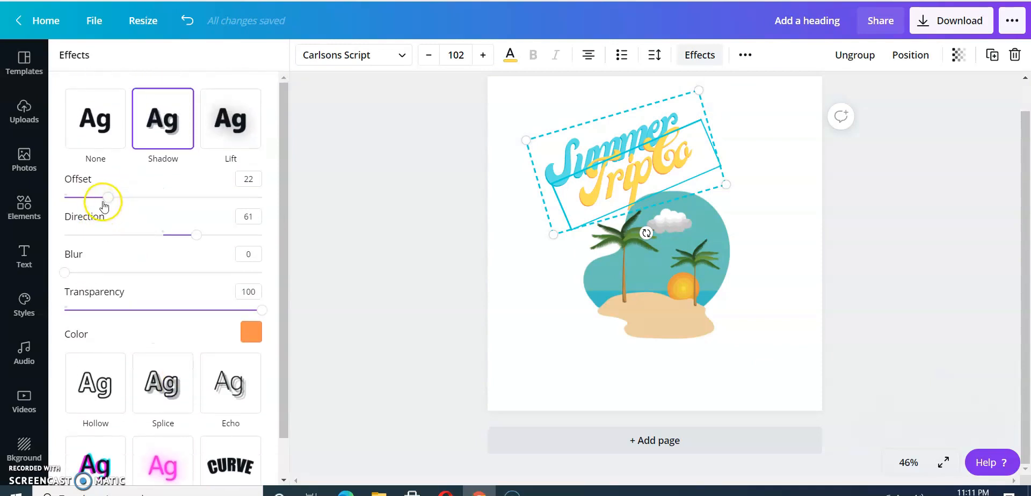
mouse_move(107, 197)
left_mouse_down()
mouse_move(143, 198)
mouse_move(127, 198)
left_mouse_up()
mouse_move(197, 236)
left_mouse_down()
mouse_move(134, 234)
mouse_move(201, 236)
left_mouse_up()
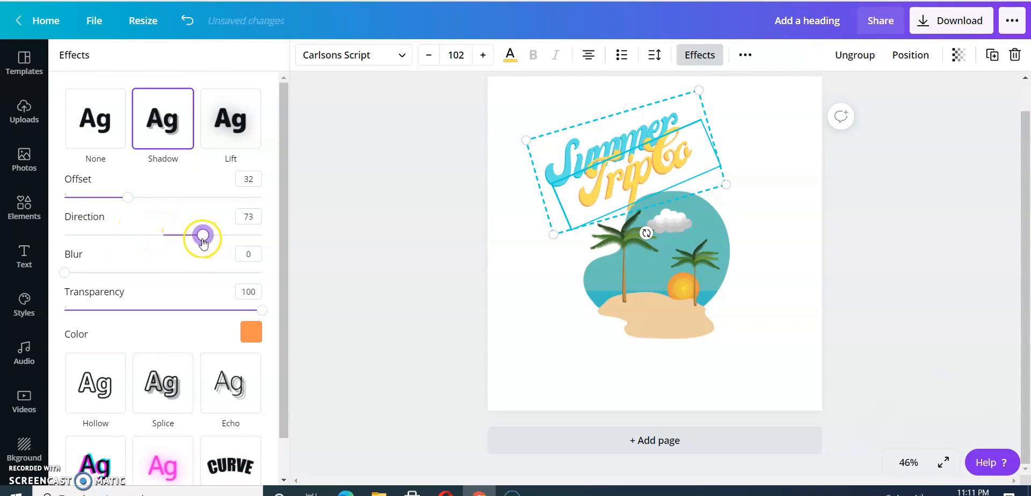
left_click_drag(74, 279, 33, 289)
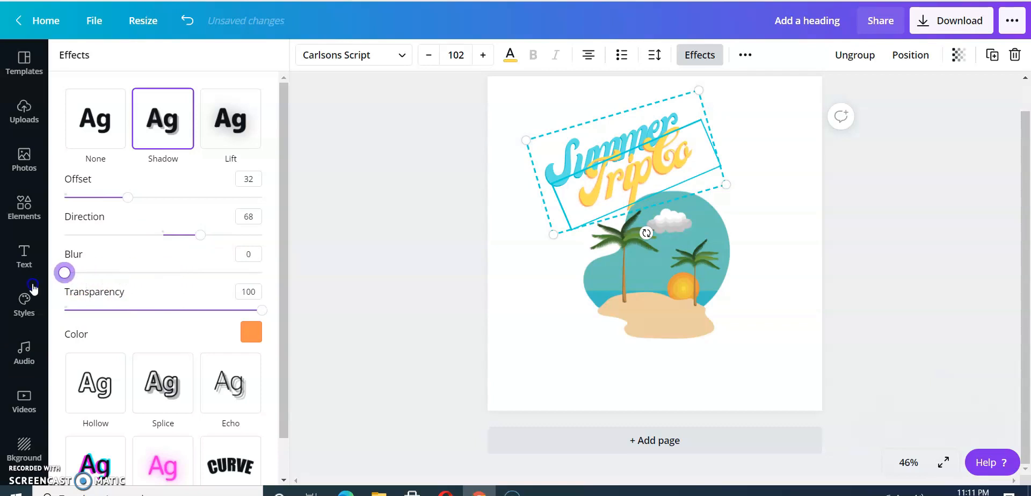
scroll(226, 322, "down", 1)
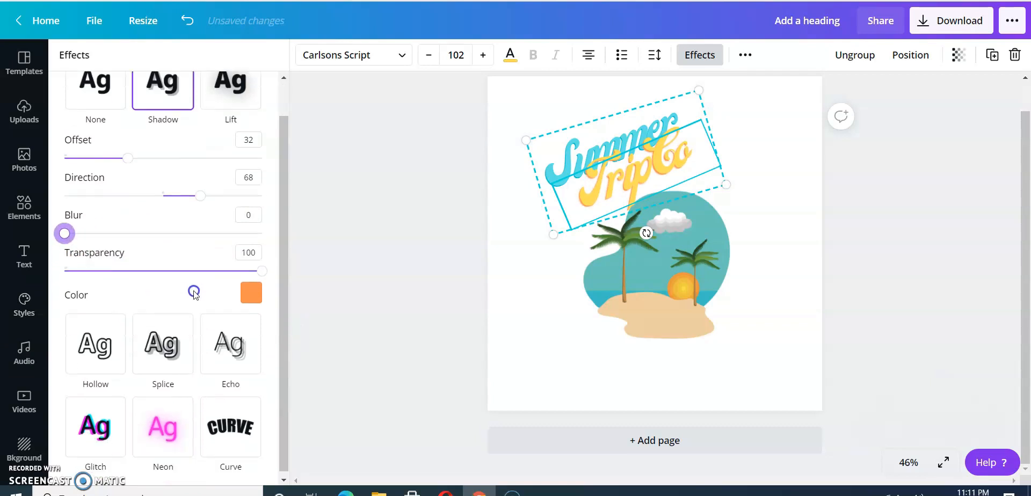
left_click_drag(256, 271, 271, 287)
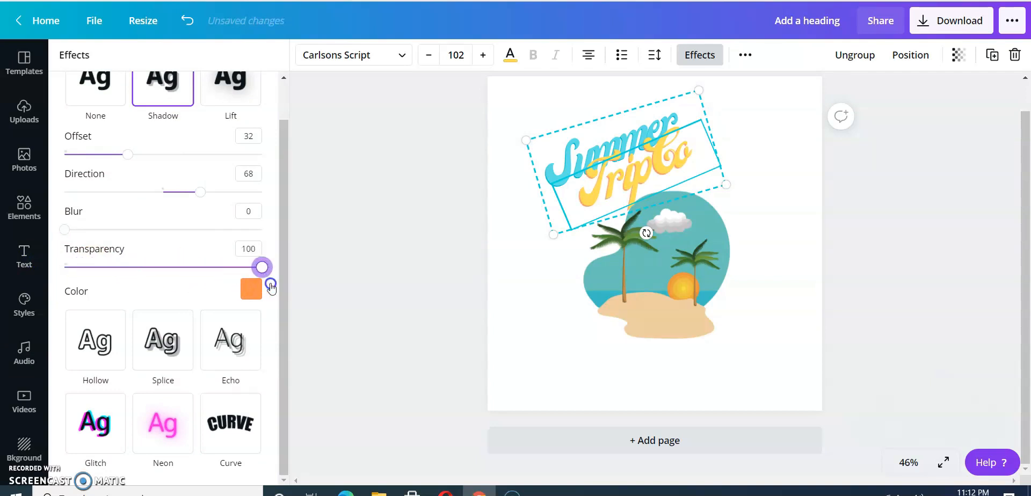
scroll(145, 151, "up", 1)
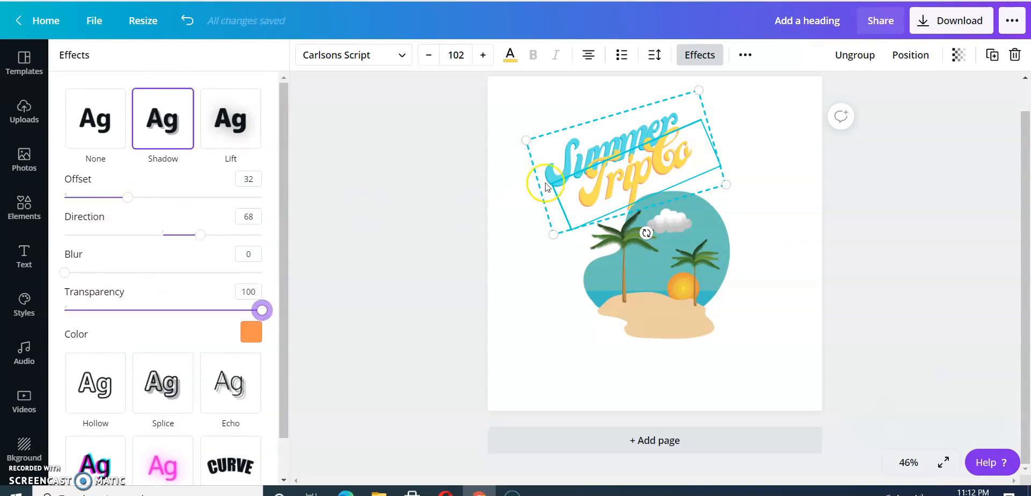
scroll(178, 216, "down", 1)
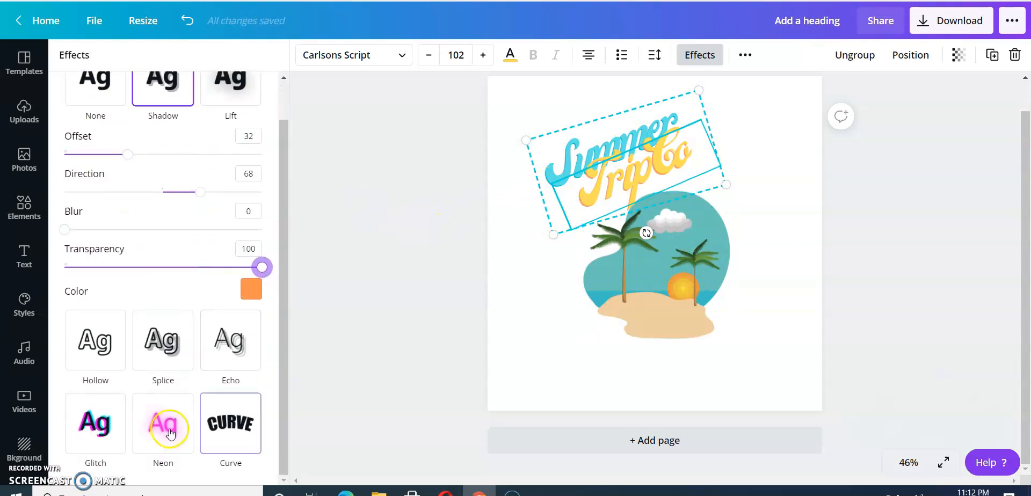
scroll(159, 208, "up", 1)
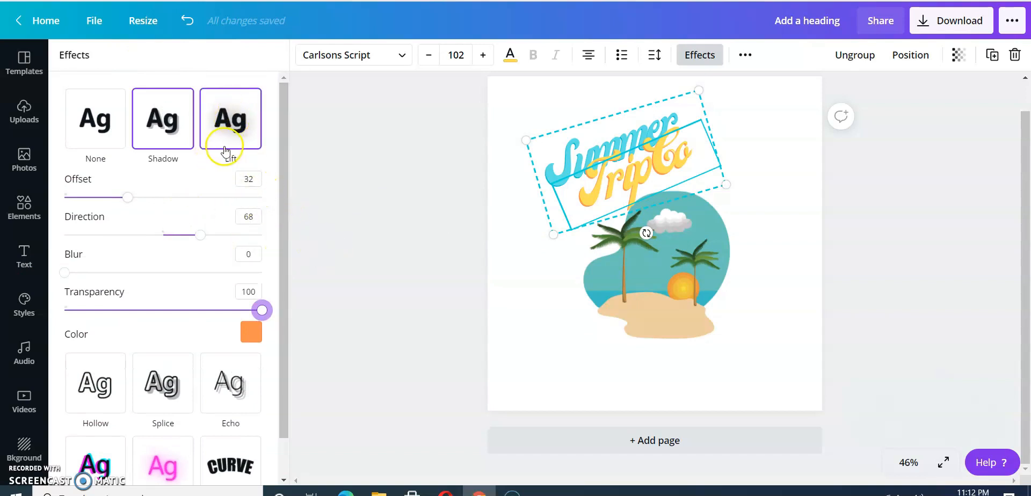
Step: Try the Lift, Hollow, Splice, Echo and Glitch effects on the word "TripCo"
left_click(240, 121)
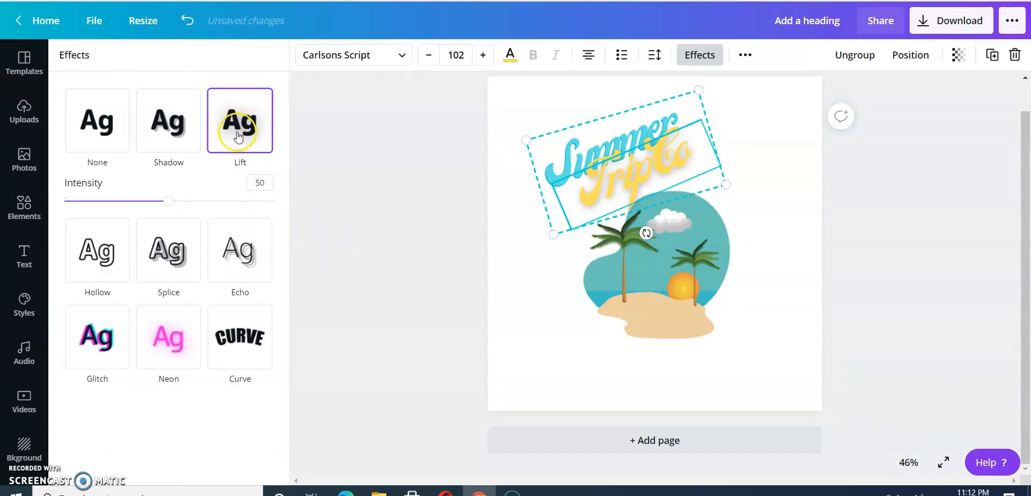
left_click(112, 262)
left_click(166, 262)
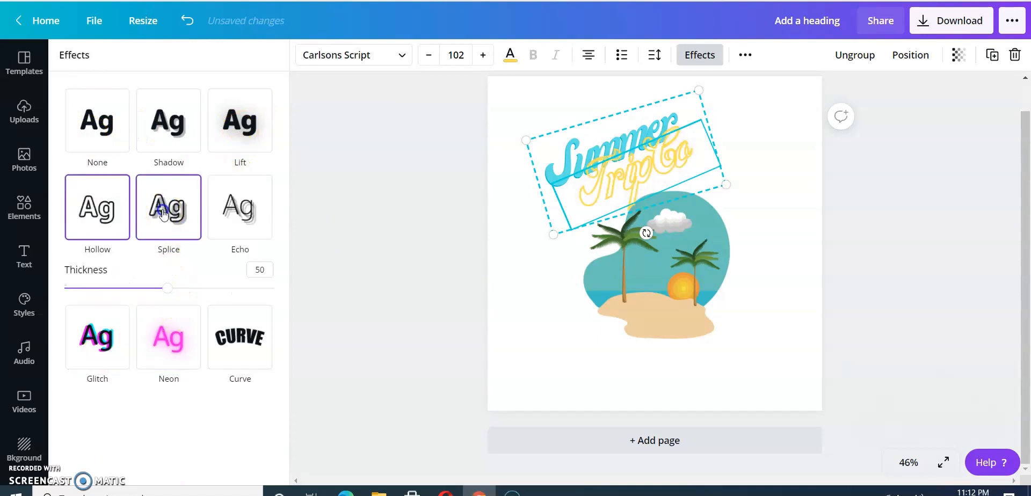
left_click(230, 202)
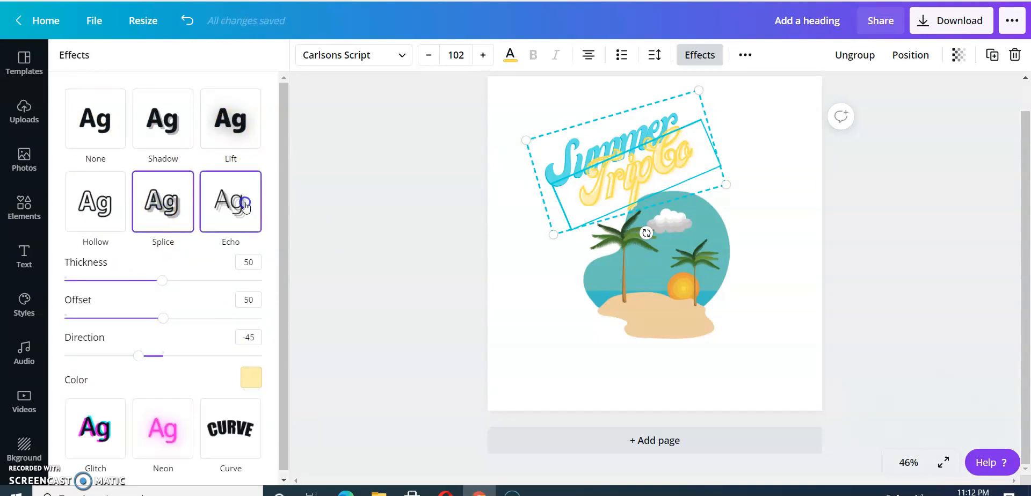
left_click(110, 421)
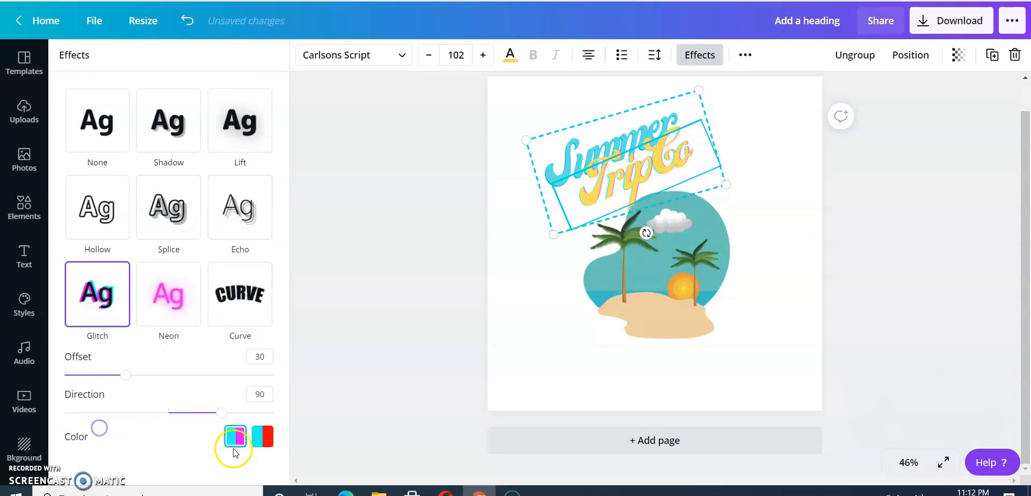
Step: Apply the Curve effect at 100 to both "TripCo" and "Summer" in the lettering
left_click(251, 338)
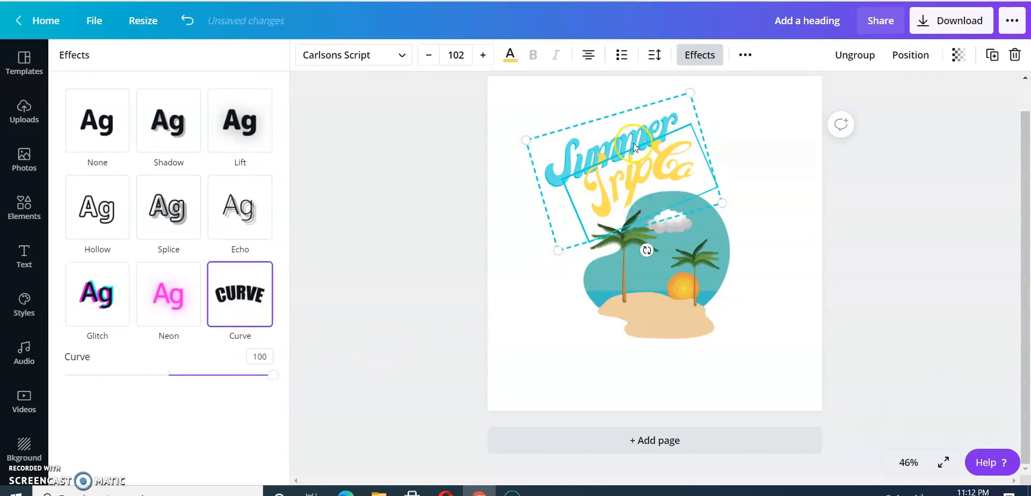
left_click(646, 122)
scroll(288, 436, "down", 1)
left_click(212, 430)
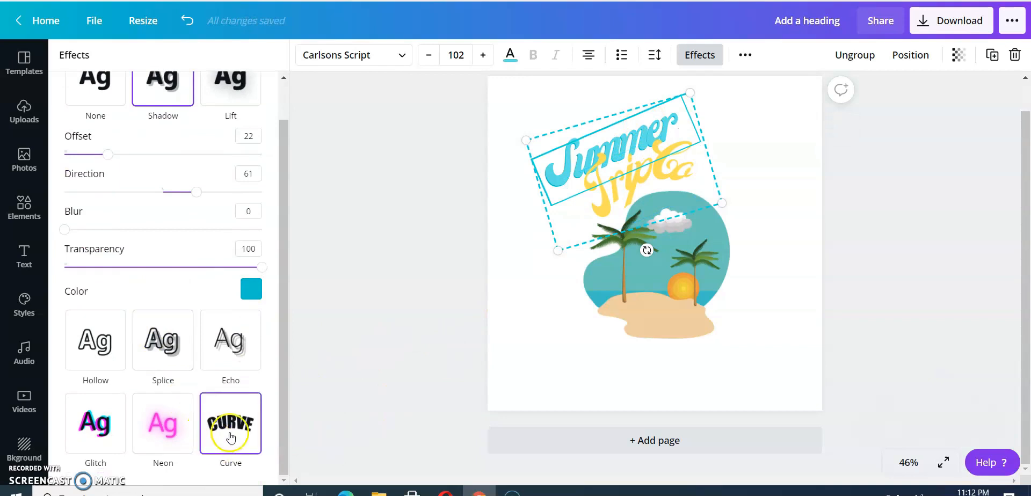
left_click(644, 157)
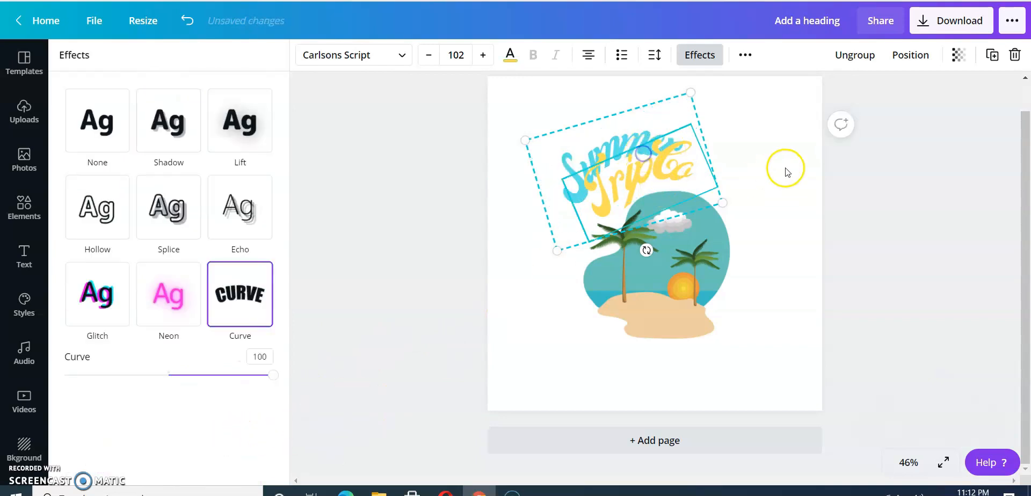
left_click(762, 210)
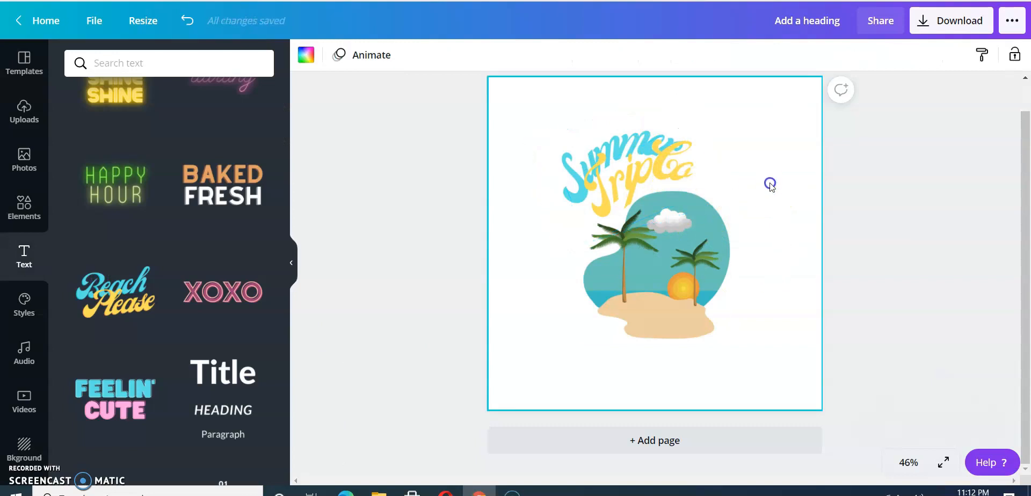
Step: Ungroup the lettering, shift "TripCo" to the right of "Summer", and move "Summer" down onto the illustration's upper-left edge
left_click(613, 175)
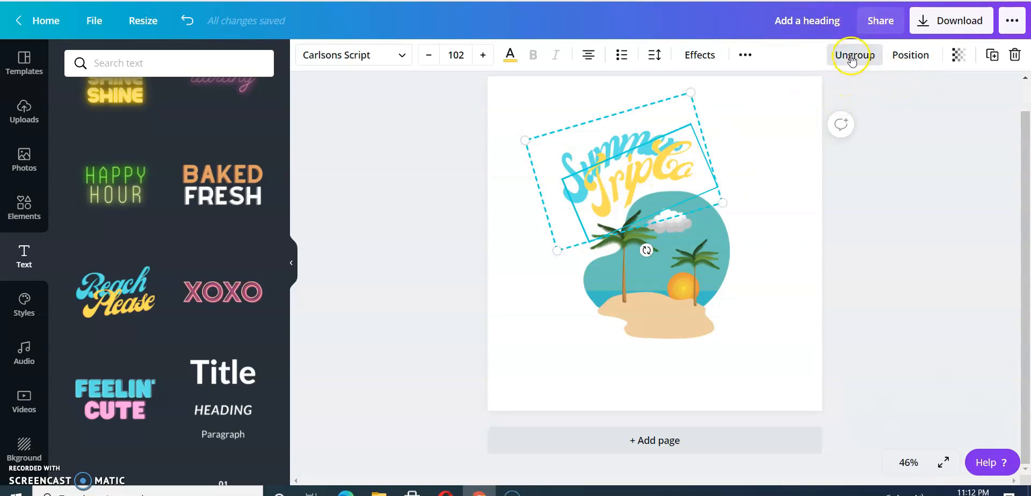
left_click(853, 73)
left_click(855, 55)
left_click_drag(629, 175, 765, 165)
left_click(720, 192)
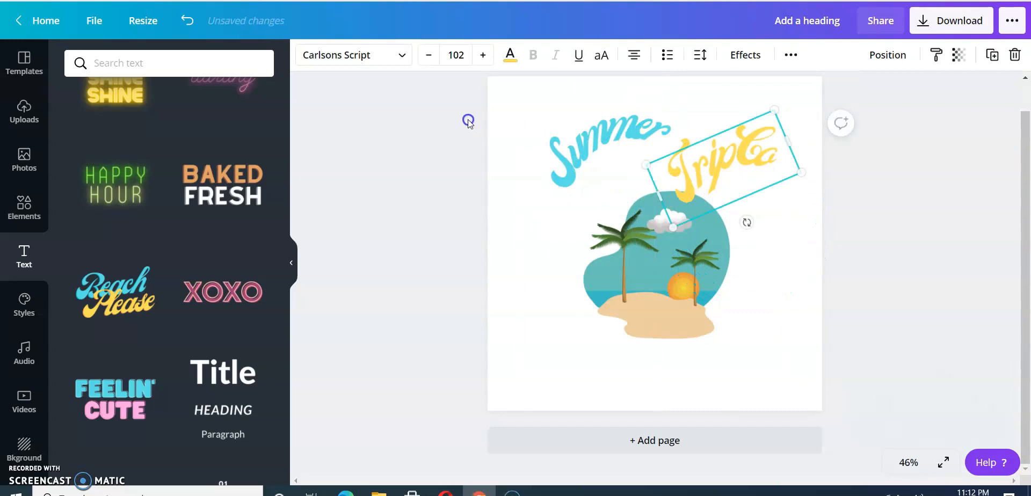
left_click_drag(571, 143, 611, 181)
left_click(804, 281)
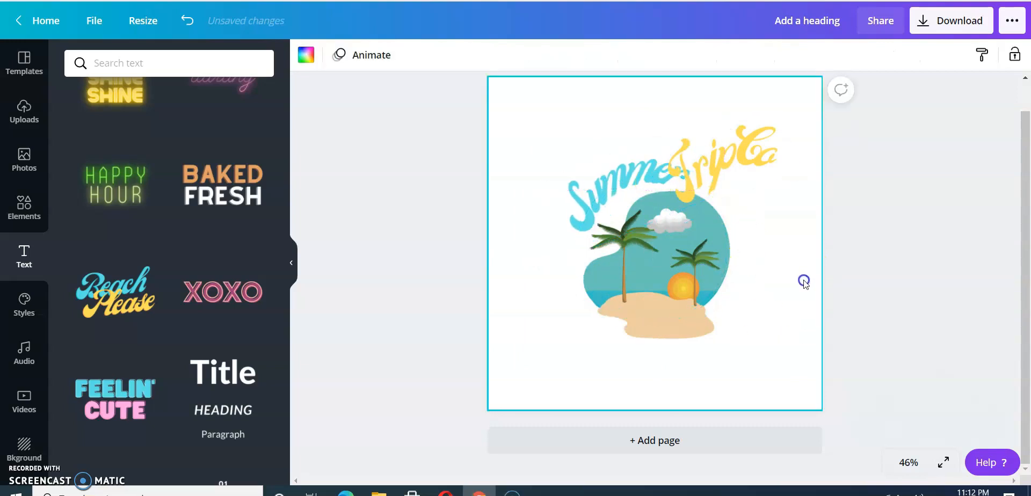
Step: Rotate "TripCo" so it slopes gently downward to the right and place it beside the illustration's upper-right edge
left_click(753, 148)
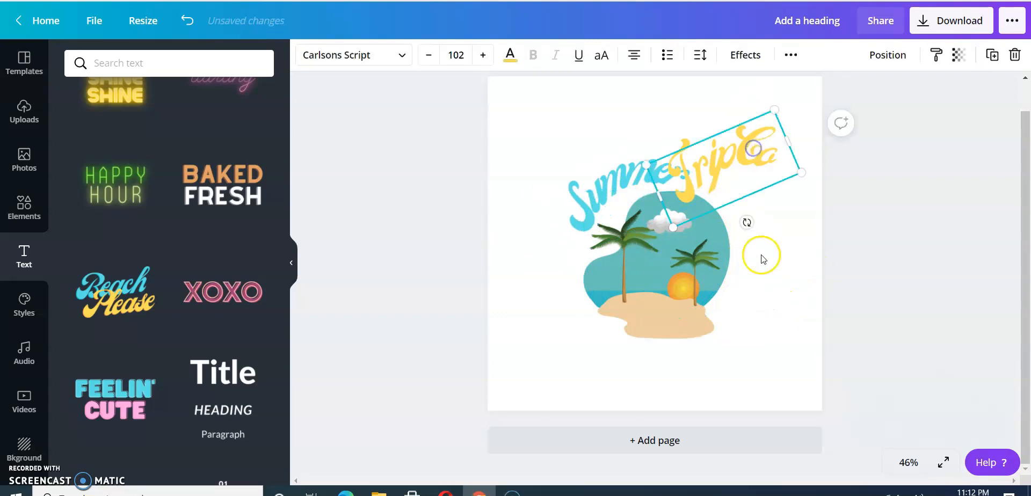
left_click_drag(749, 225, 695, 222)
left_click_drag(768, 181, 798, 207)
left_click_drag(726, 250, 687, 261)
left_click_drag(808, 234, 765, 213)
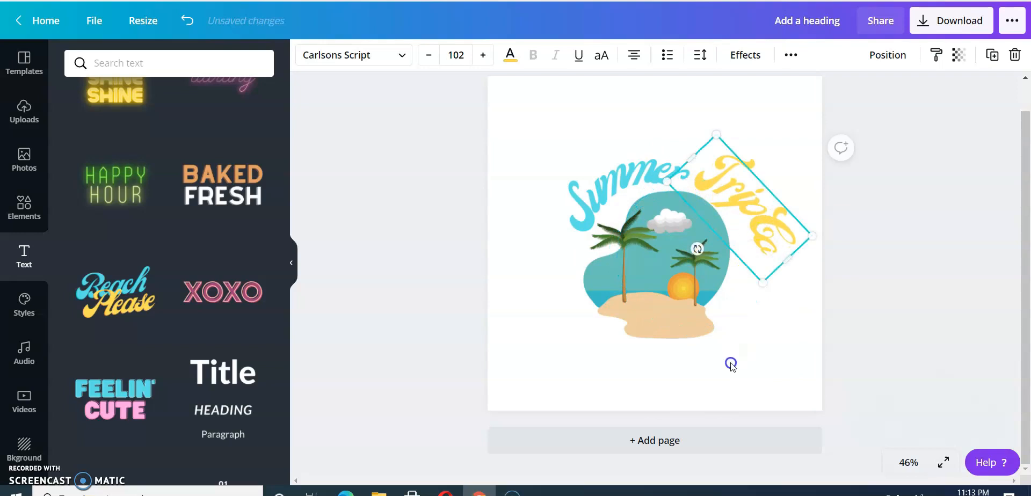
left_click(748, 357)
left_click(773, 211)
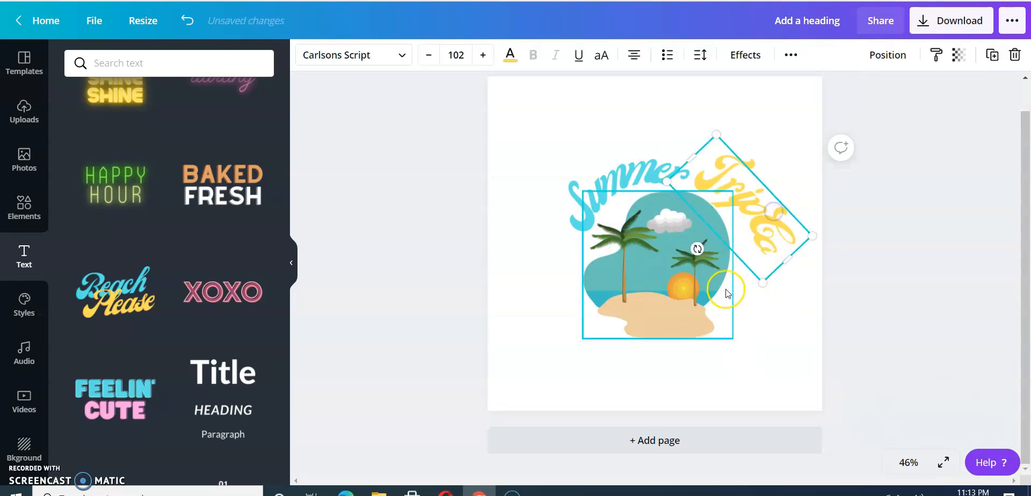
left_click_drag(695, 248, 747, 223)
Step: Move "TripCo" to the page's lower-right corner below the illustration and fit "Summer" over the illustration's upper-left curve
left_click_drag(622, 173, 636, 144)
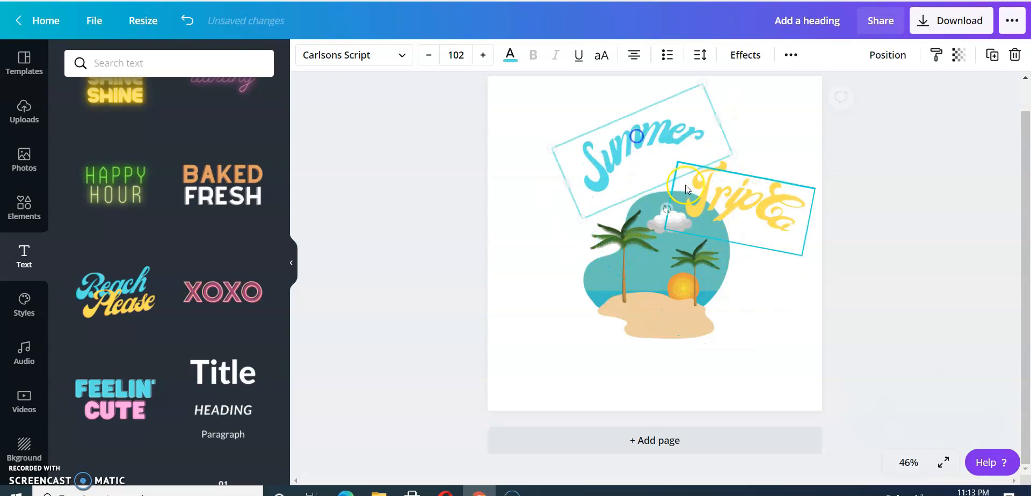
left_click_drag(781, 225, 775, 385)
left_click_drag(673, 120, 662, 164)
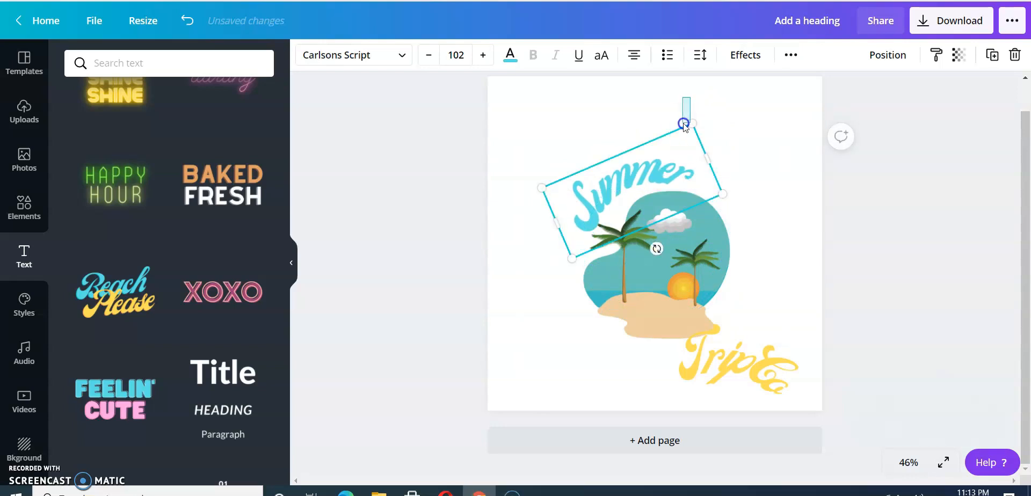
left_click(684, 124)
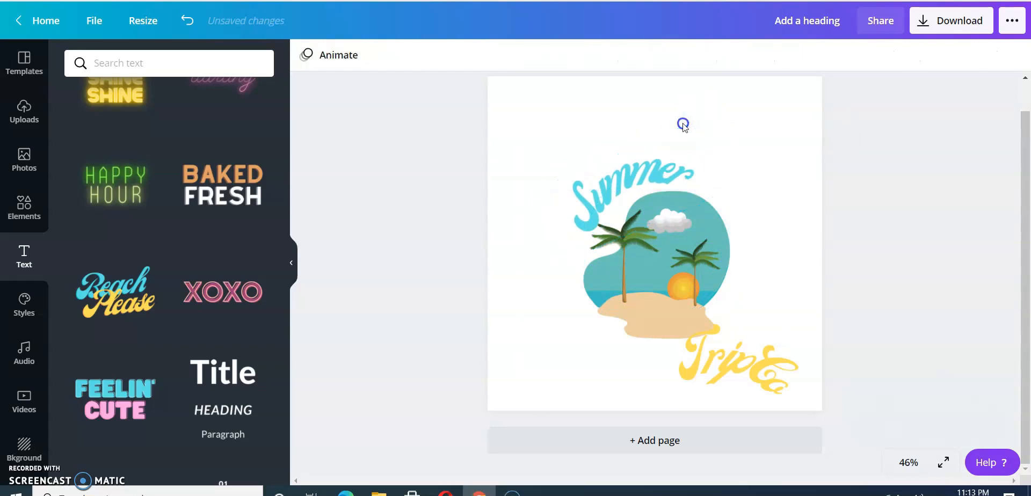
mouse_move(743, 380)
left_mouse_down()
mouse_move(760, 387)
mouse_move(744, 373)
mouse_move(753, 381)
left_mouse_up()
left_click(760, 388)
left_click(781, 292)
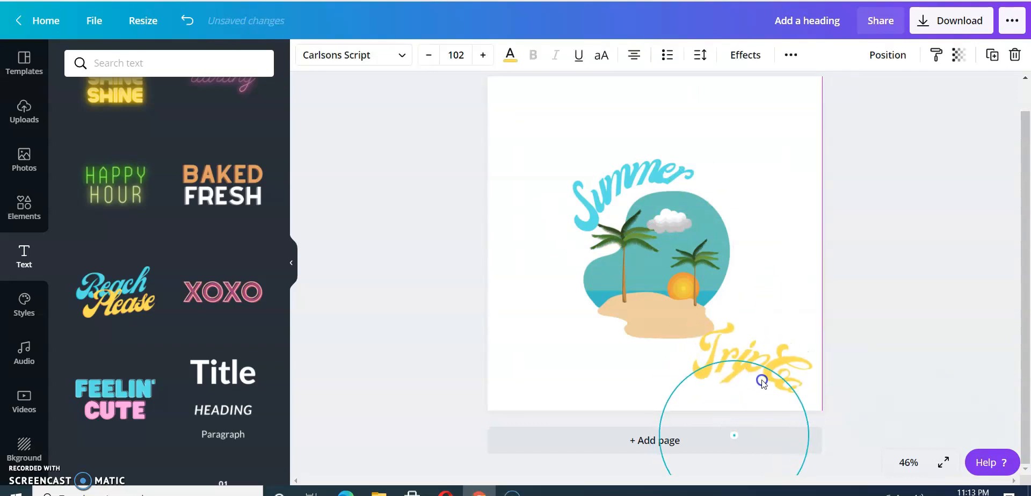
left_click(647, 186)
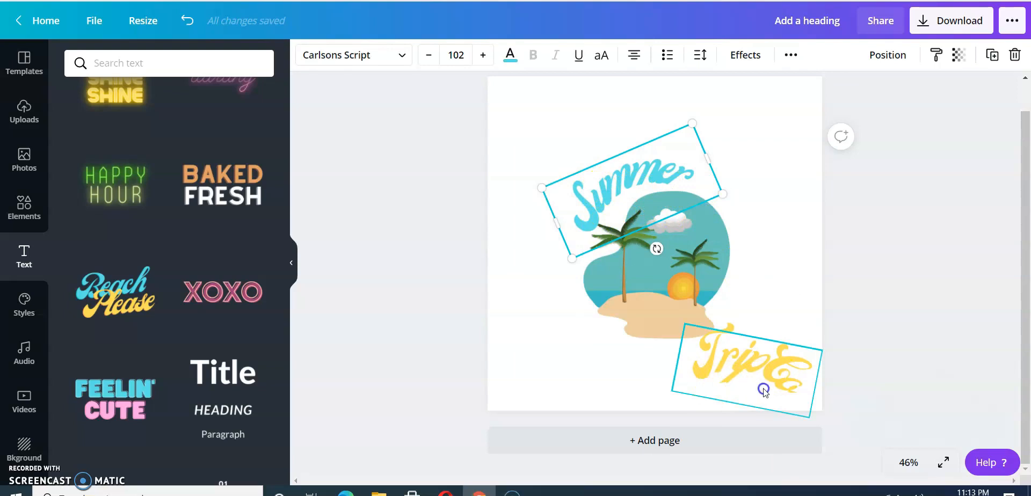
Step: Set the curve of "TripCo" to -62 and move the word beneath the lower-left part of the illustration
left_click(745, 377)
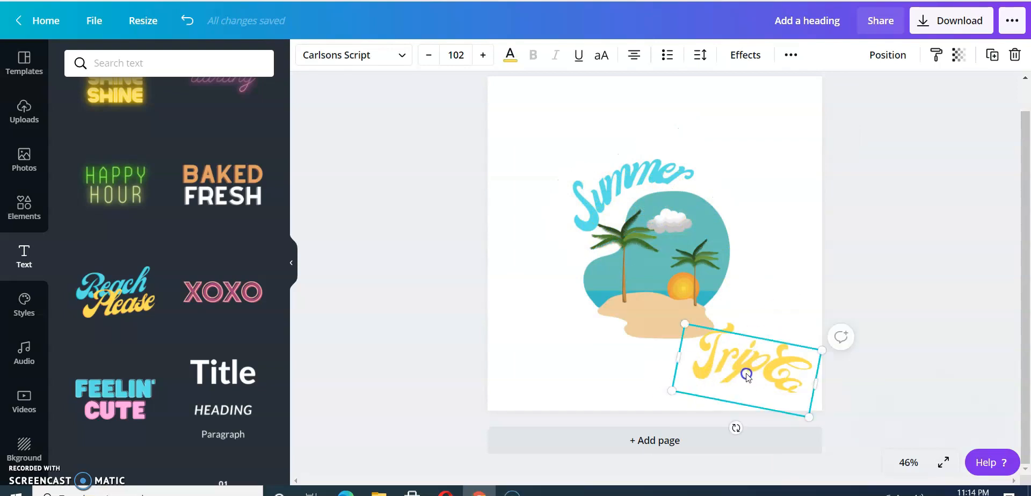
left_click(745, 56)
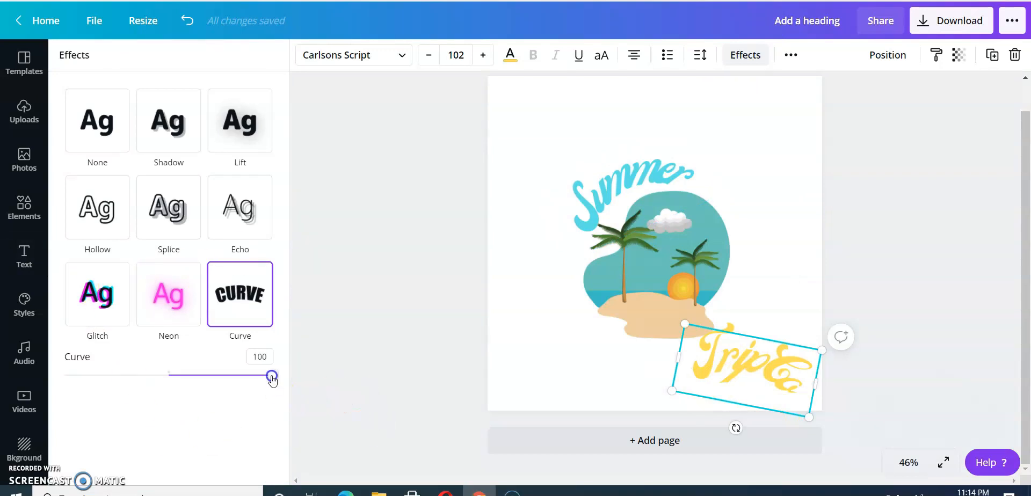
left_click_drag(271, 376, 103, 375)
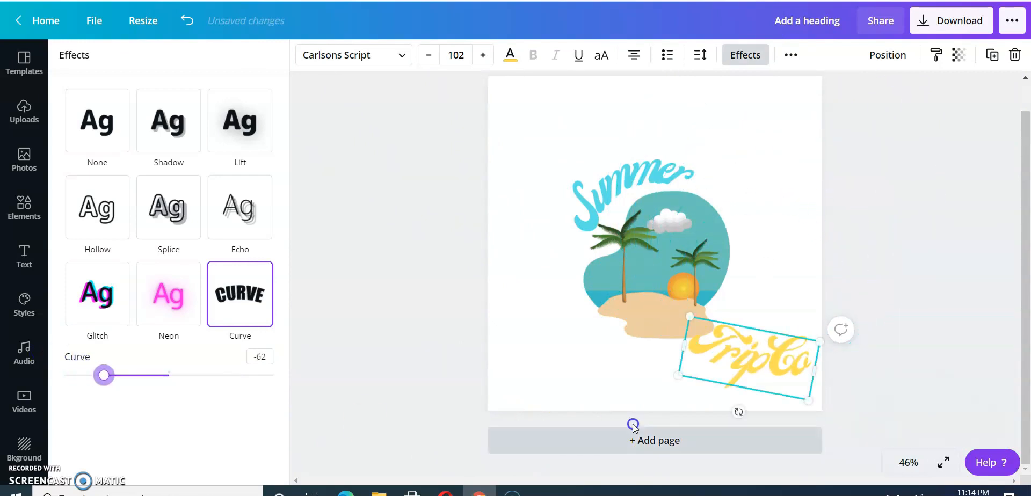
left_click_drag(765, 370, 630, 360)
left_click_drag(633, 356, 636, 355)
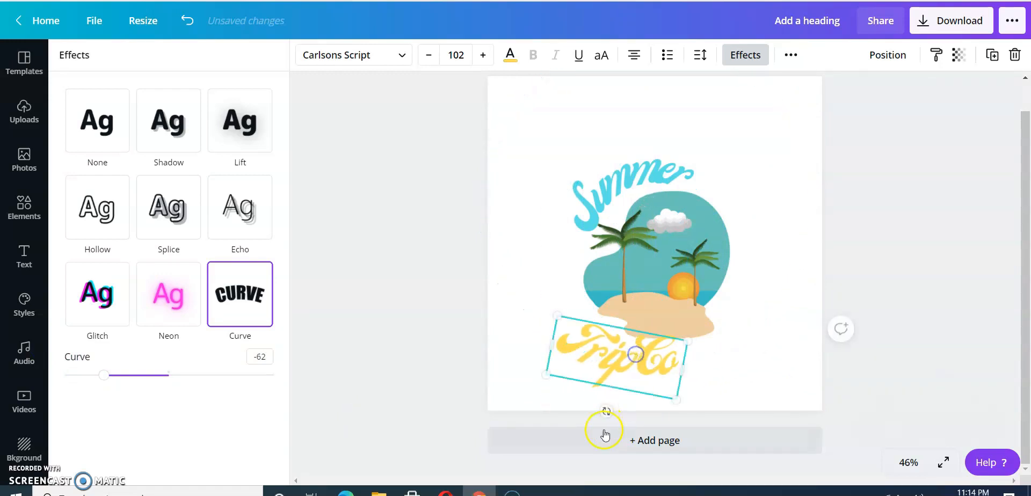
Step: Move "TripCo" to the page's lower-right corner below the illustration and rotate it so it slopes upward to the right
mouse_move(603, 409)
left_mouse_down()
mouse_move(584, 407)
mouse_move(593, 405)
left_mouse_up()
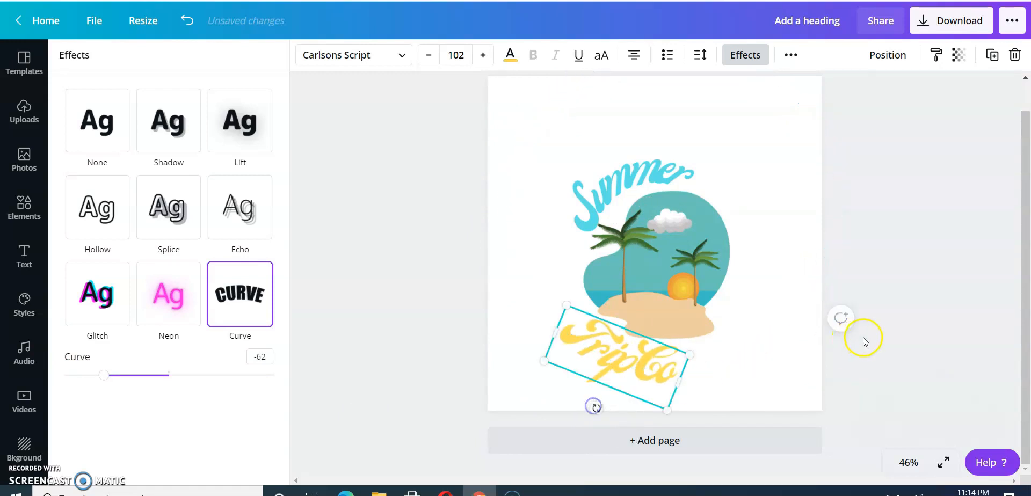
left_click(797, 329)
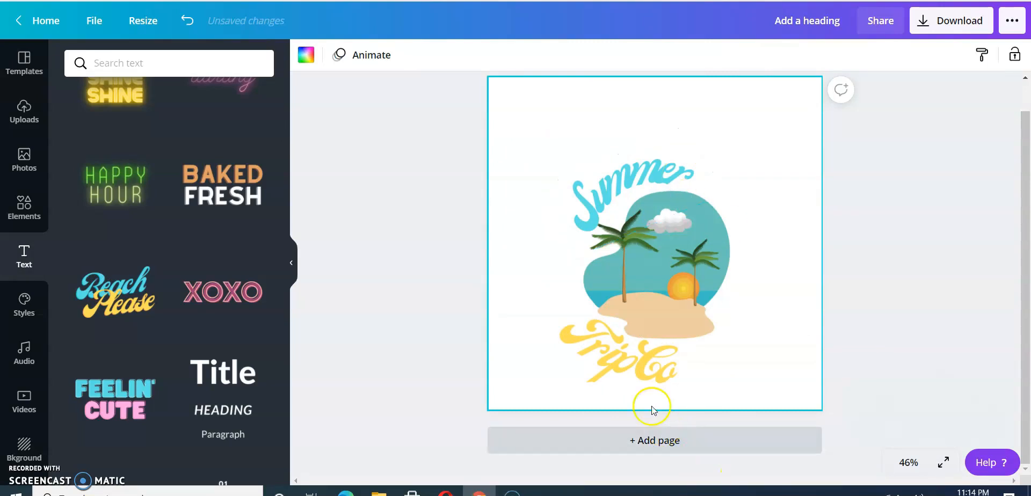
left_click(605, 371)
mouse_move(611, 411)
left_mouse_down()
mouse_move(651, 437)
mouse_move(619, 410)
left_mouse_up()
left_click_drag(631, 371, 735, 373)
left_click_drag(729, 418, 748, 410)
right_click(748, 410)
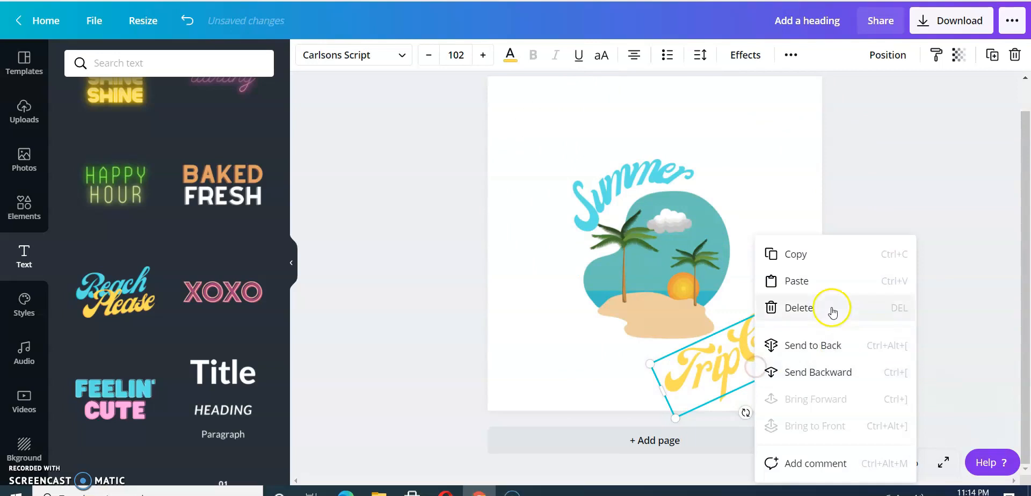
left_click(759, 204)
Step: Nudge "TripCo" slightly left so it sits closer under the illustration's lower-right edge, and deselect it
left_click(749, 389)
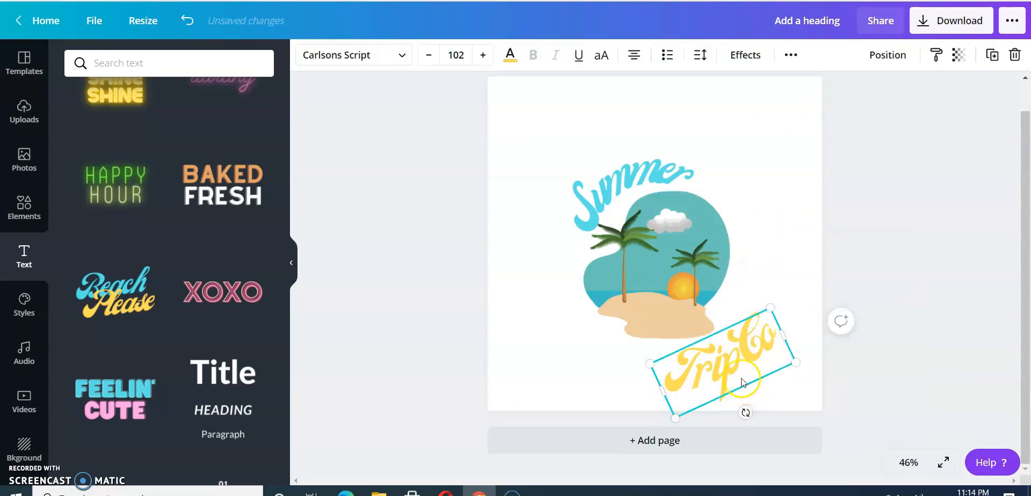
left_click(750, 290)
left_click_drag(735, 376, 723, 377)
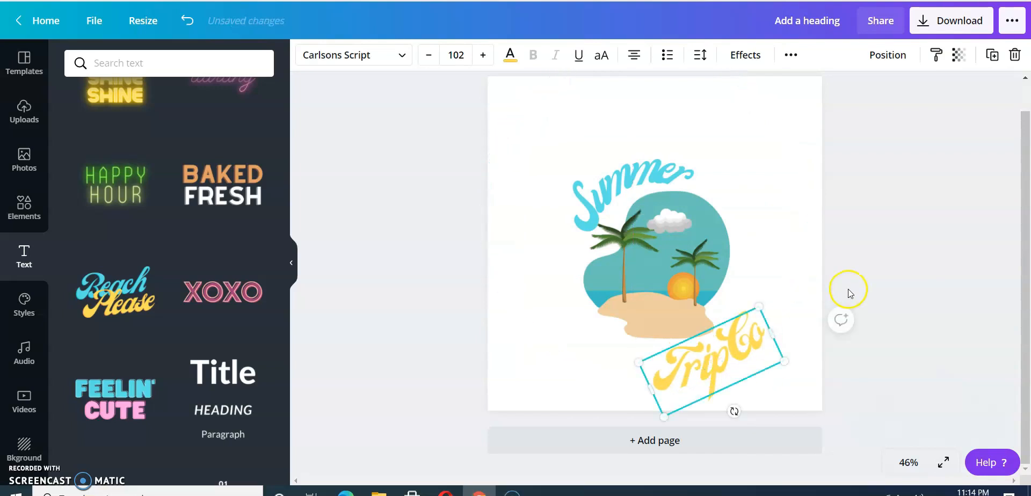
left_click(848, 289)
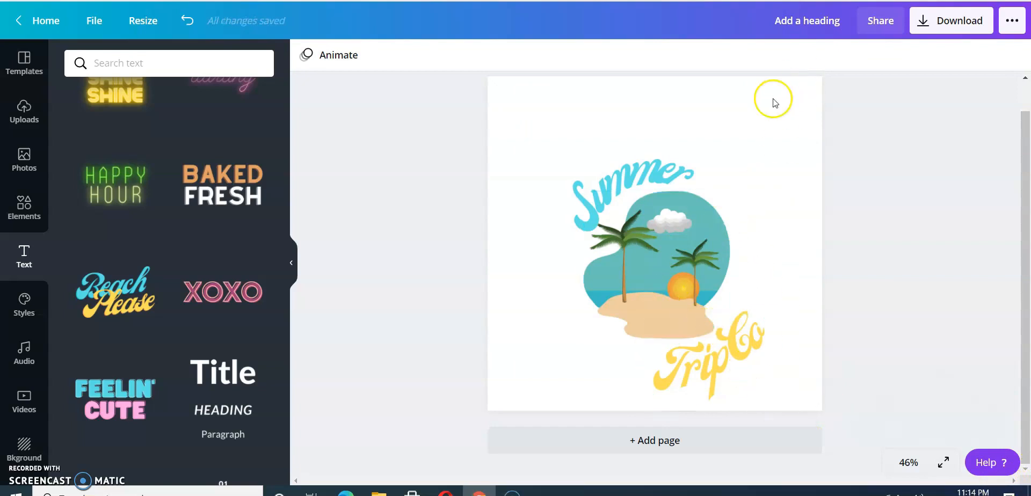
left_click(775, 148)
left_click(665, 269)
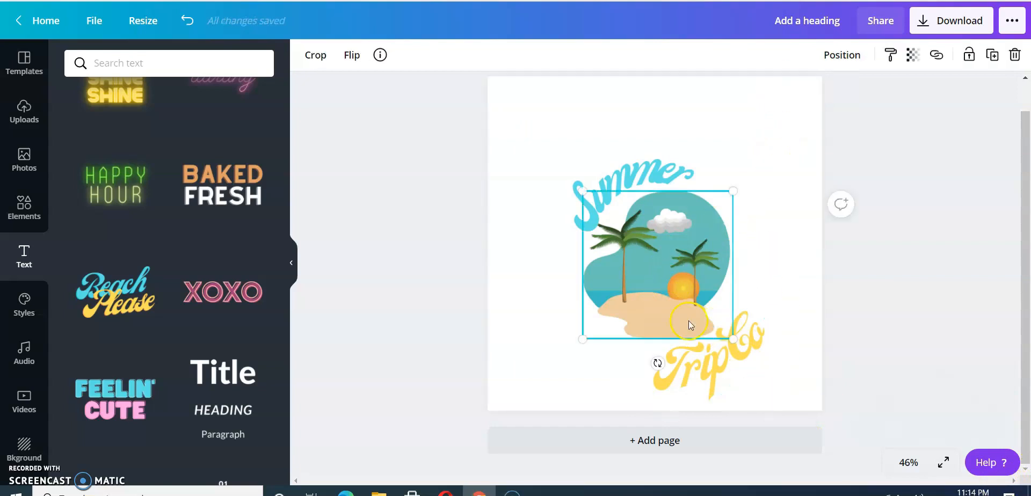
left_click(789, 233)
left_click(708, 258)
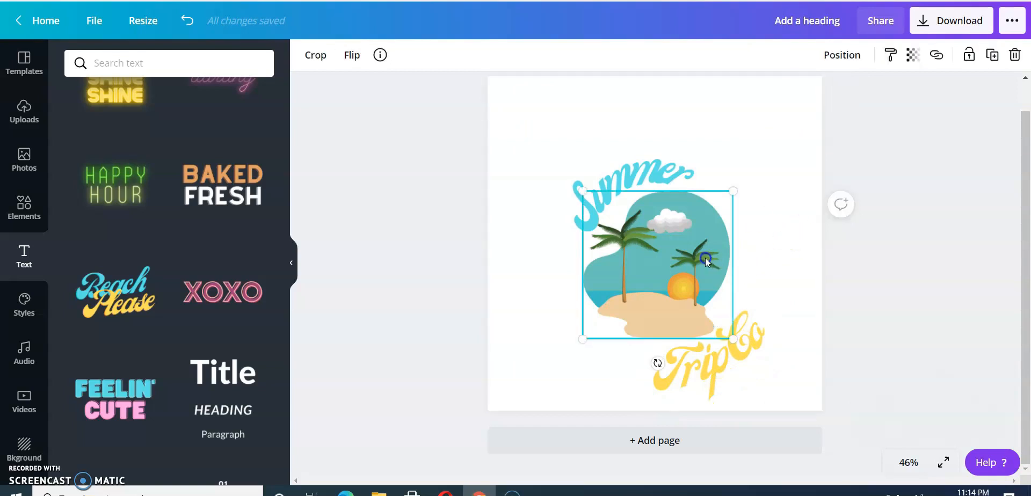
left_click(758, 354)
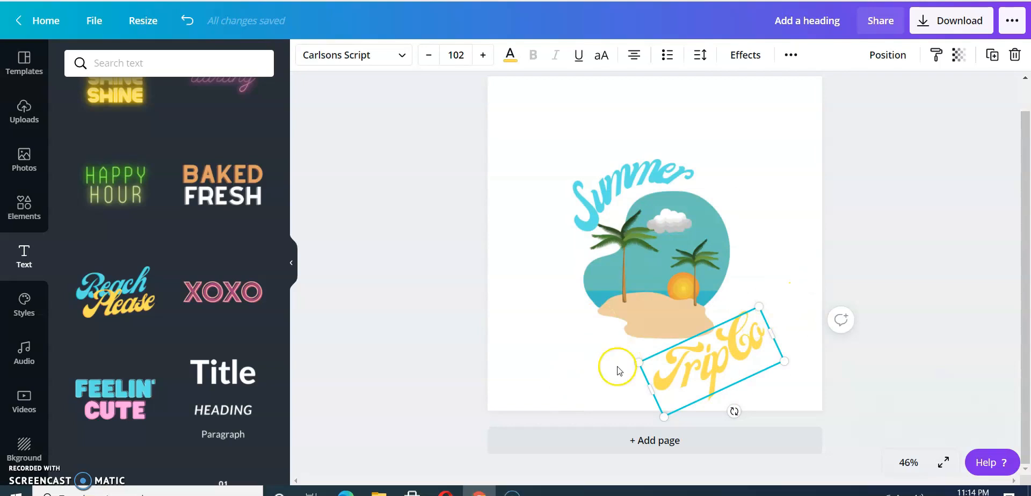
left_click(664, 193)
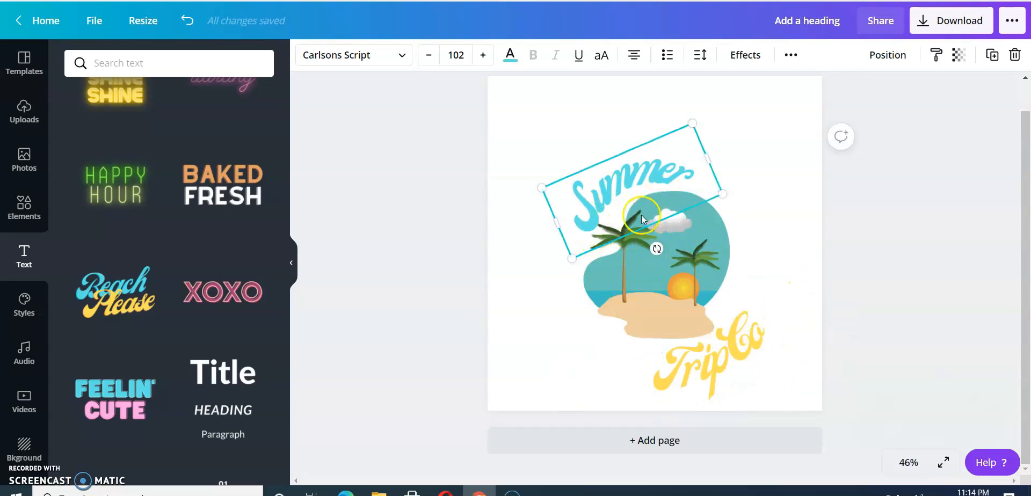
left_click(773, 205)
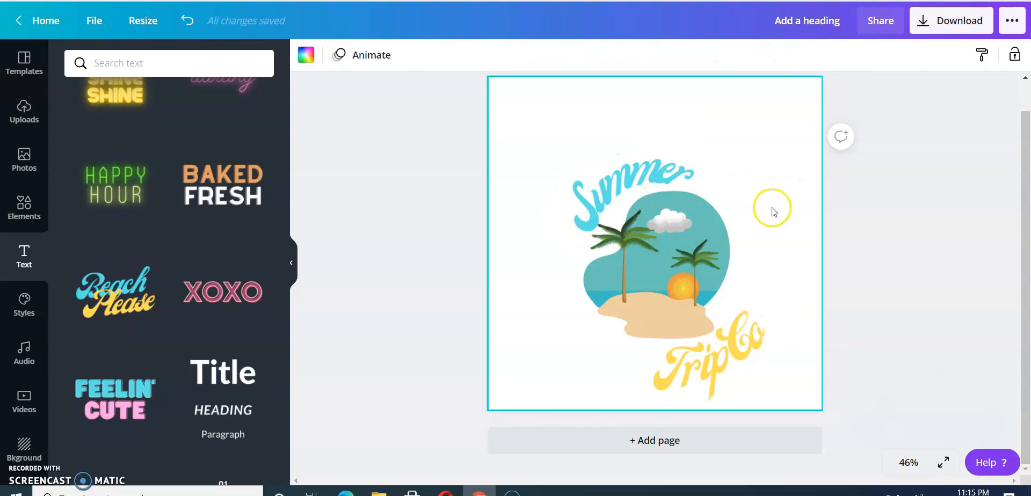
left_click(632, 205)
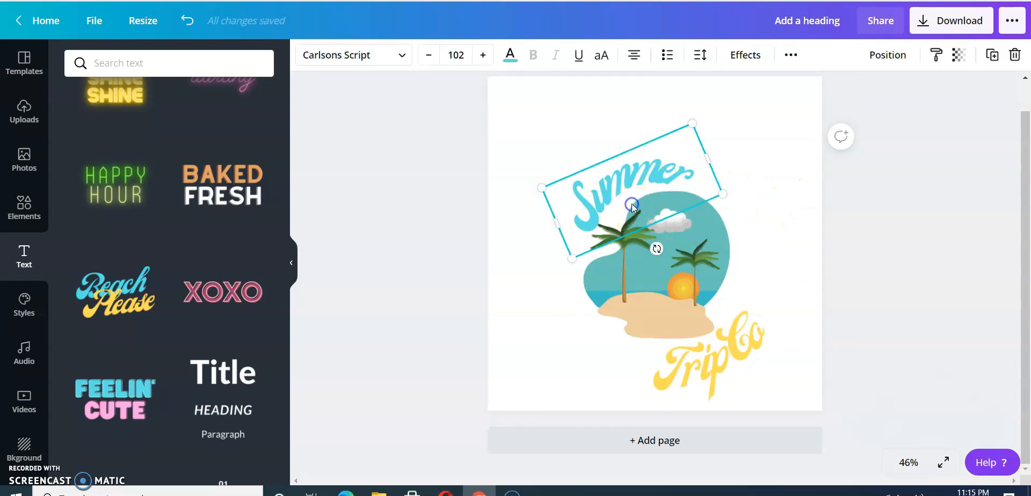
left_click(506, 60)
left_click(733, 400)
left_click(692, 268)
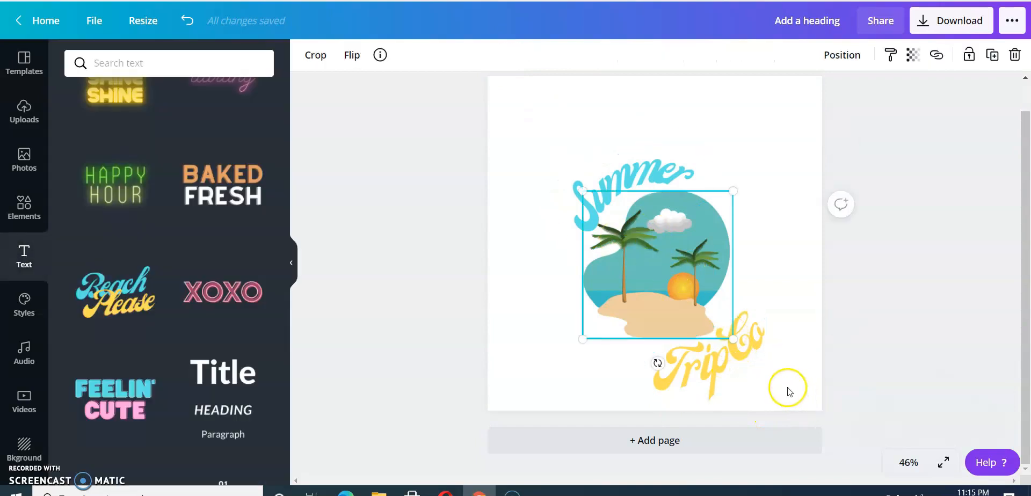
Step: Recolor "TripCo" with a custom dark gold, #D1A908
left_click(733, 354)
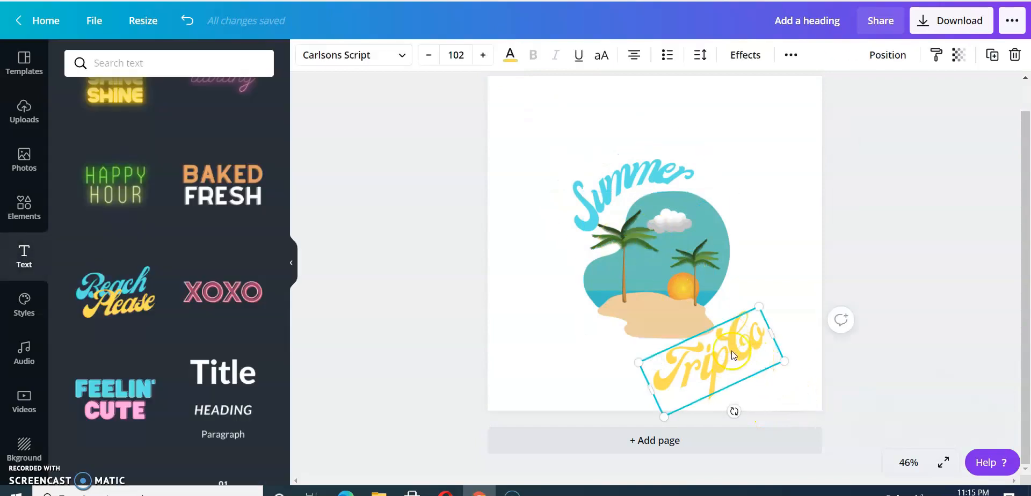
left_click(509, 55)
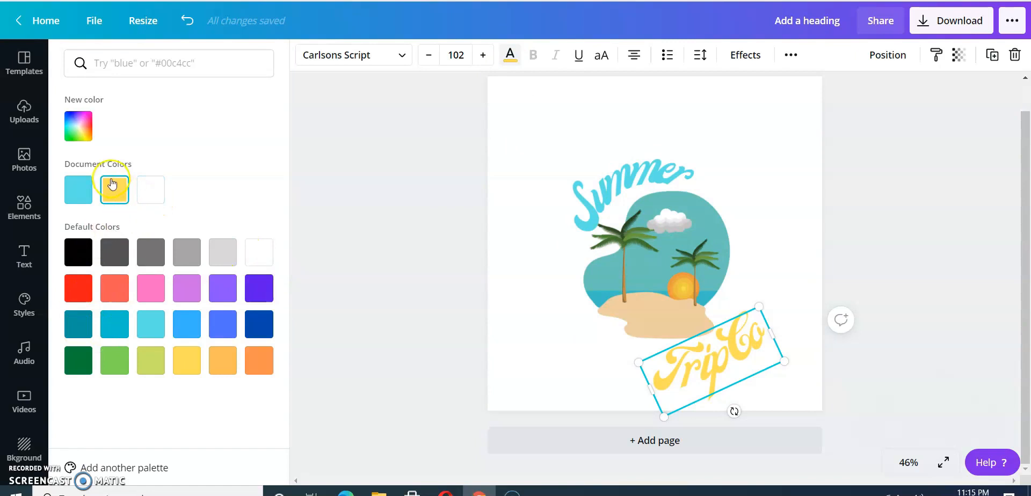
left_click(82, 130)
left_click(519, 301)
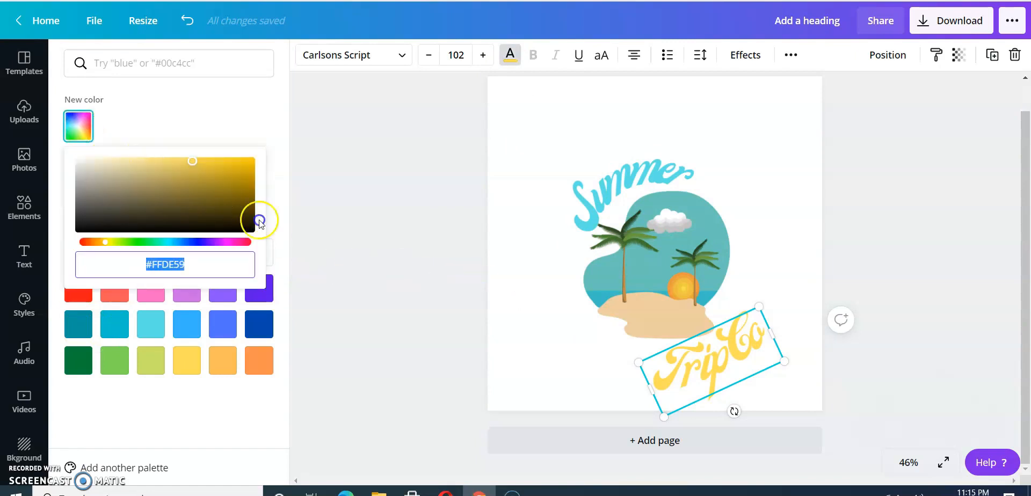
mouse_move(192, 162)
left_mouse_down()
mouse_move(199, 173)
mouse_move(226, 159)
mouse_move(234, 176)
mouse_move(252, 160)
left_mouse_up()
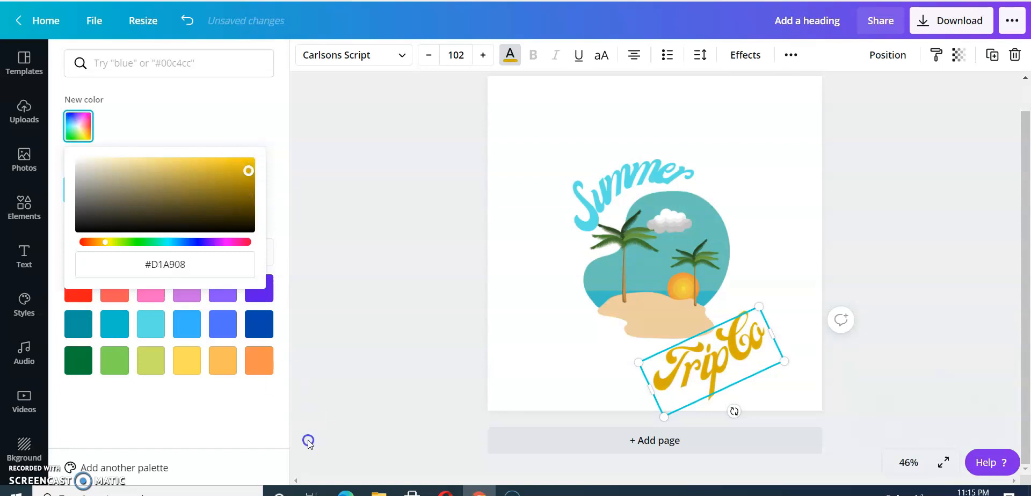
Step: Set the color of "TripCo" to the default orange and deselect the word
left_click(260, 362)
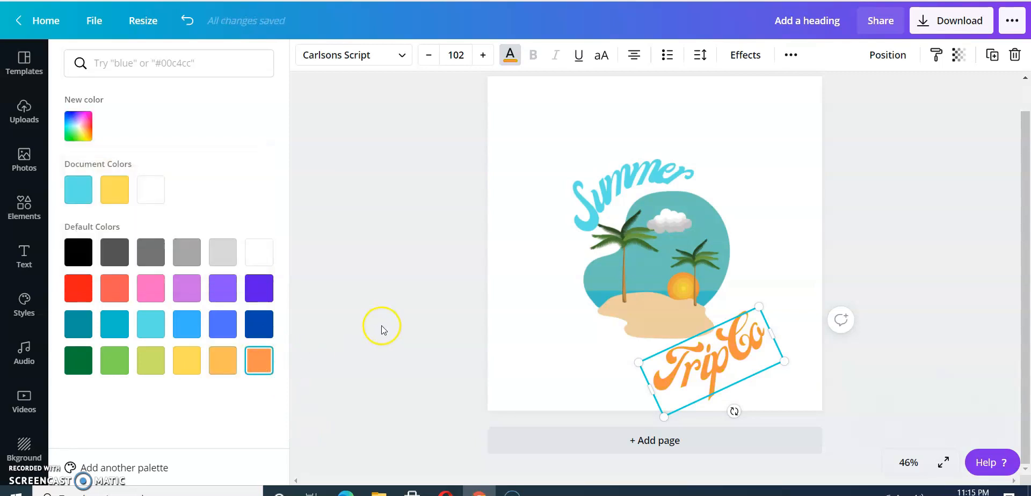
left_click(432, 313)
left_click(569, 365)
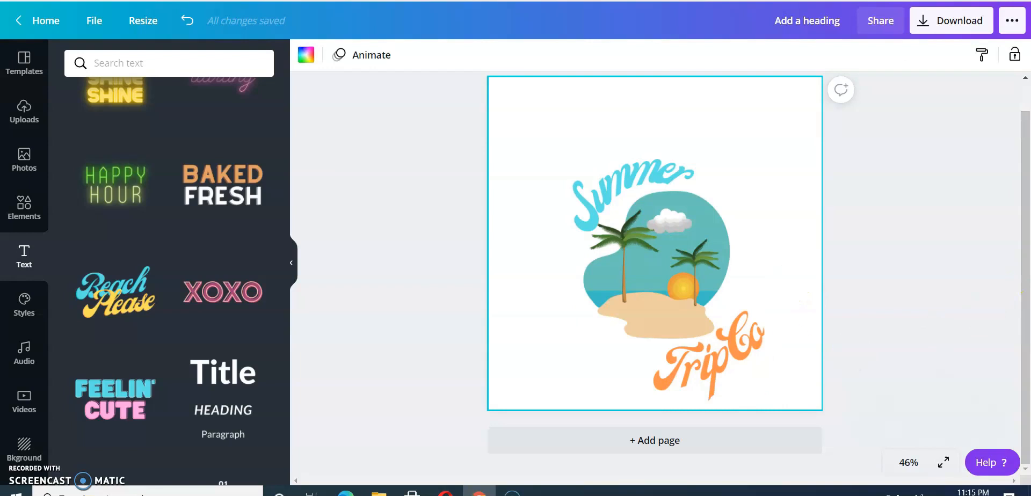
Step: Try the default teal, turquoise and blue shades on "Summer", ending with dark blue
left_click(622, 180)
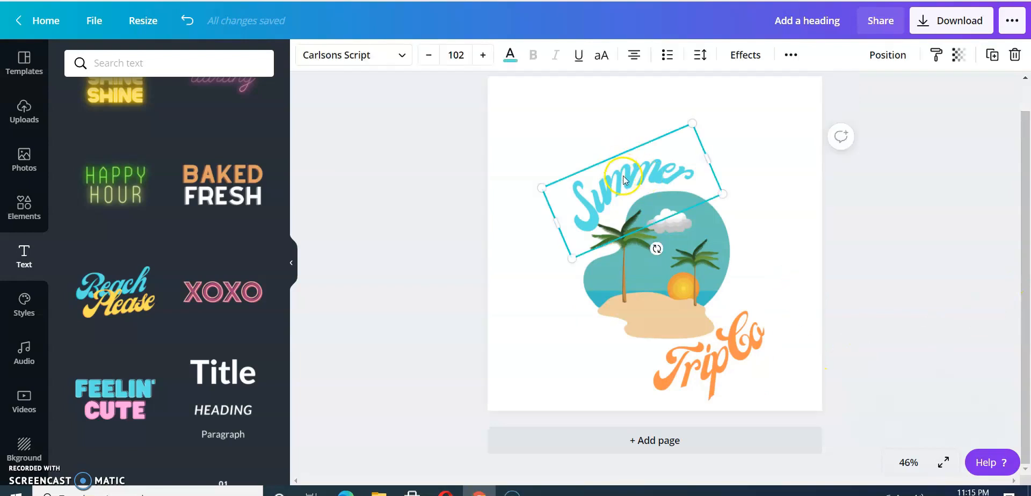
left_click(509, 54)
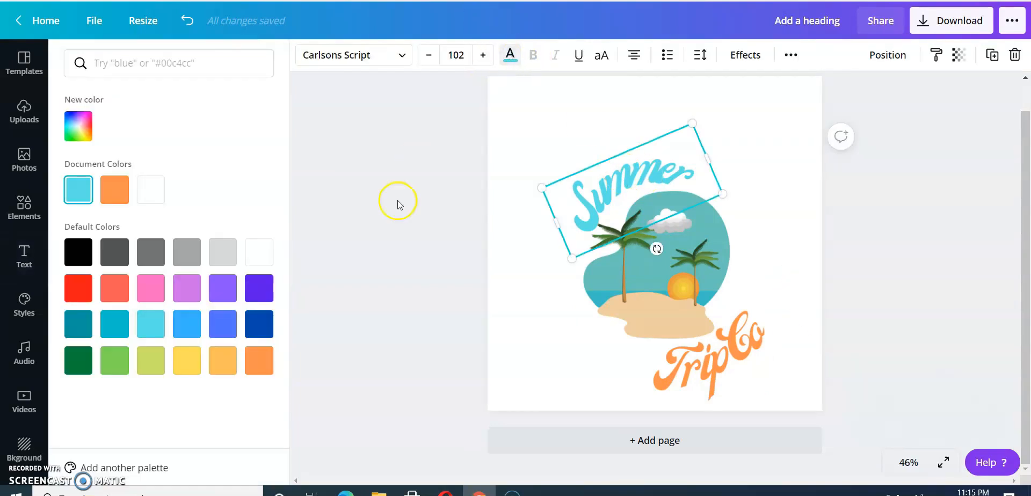
left_click(89, 326)
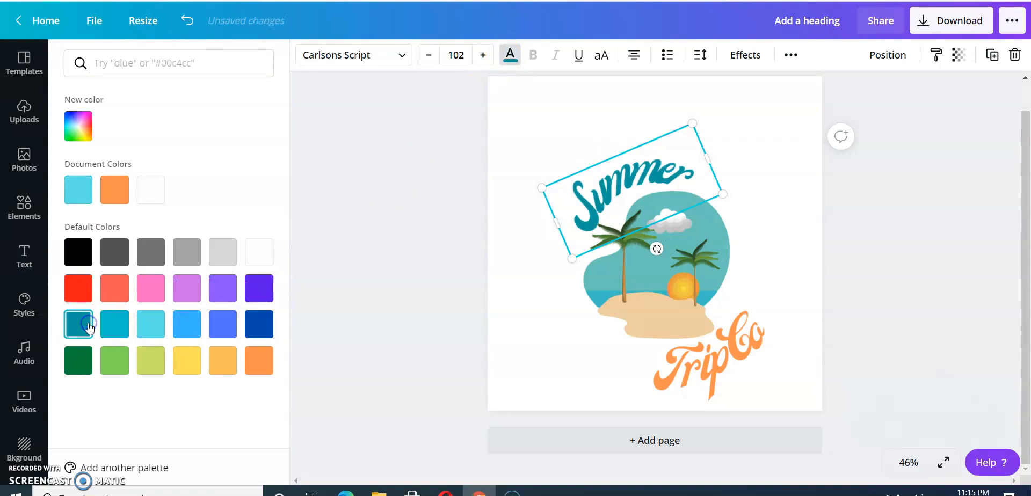
left_click(125, 328)
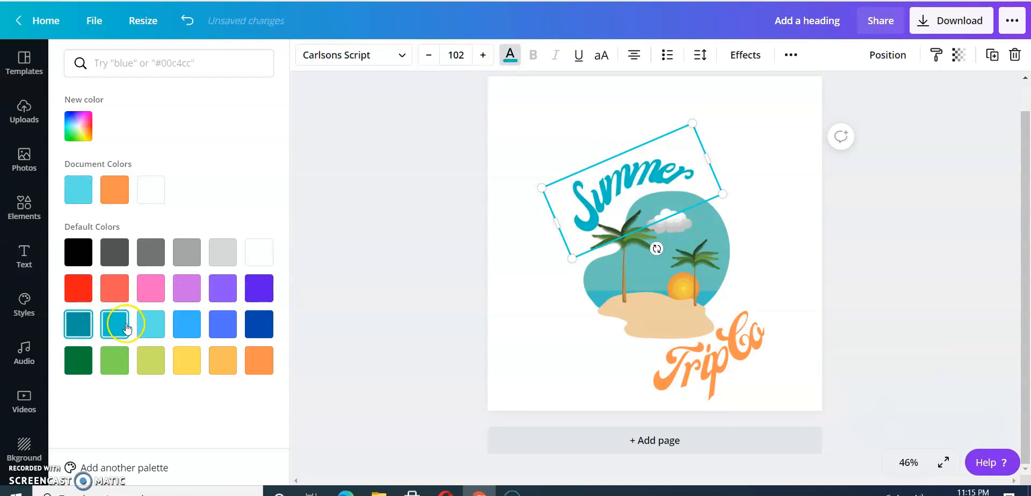
left_click(153, 334)
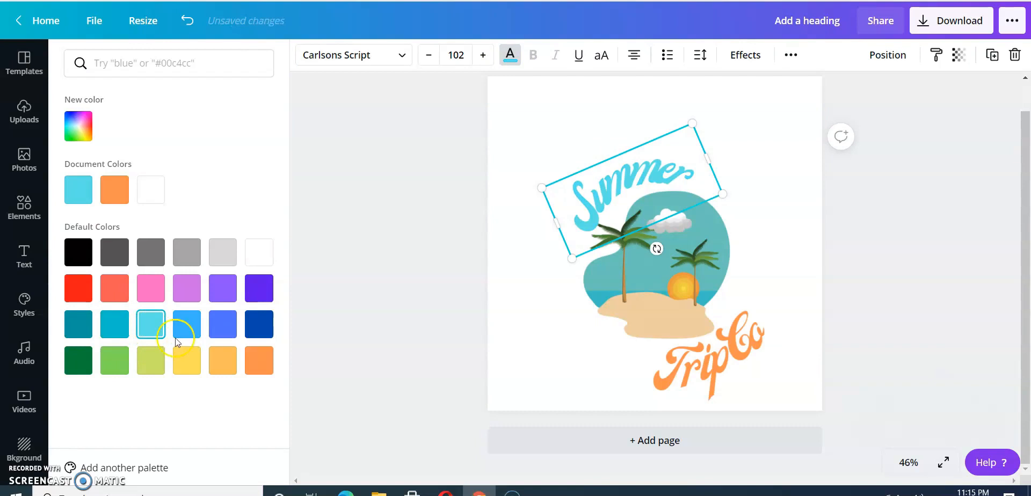
left_click(198, 334)
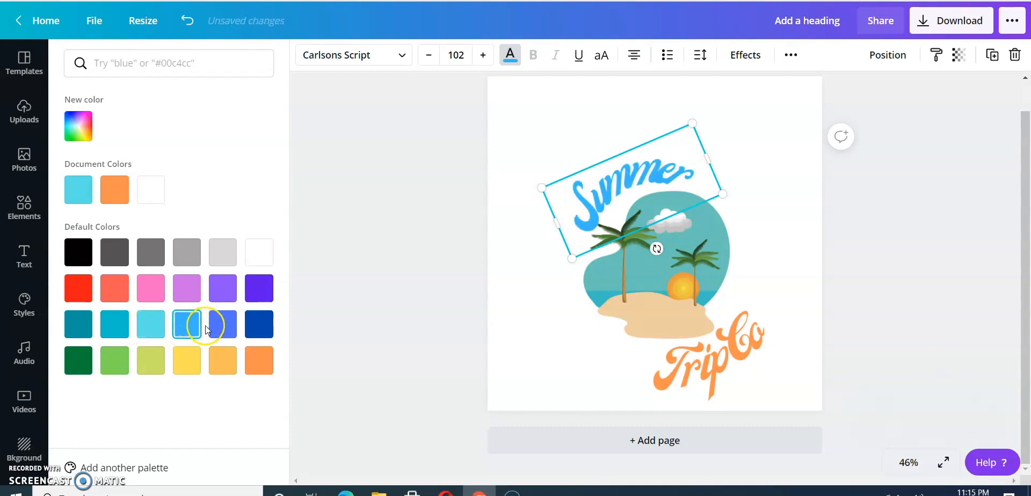
left_click(220, 325)
left_click(257, 324)
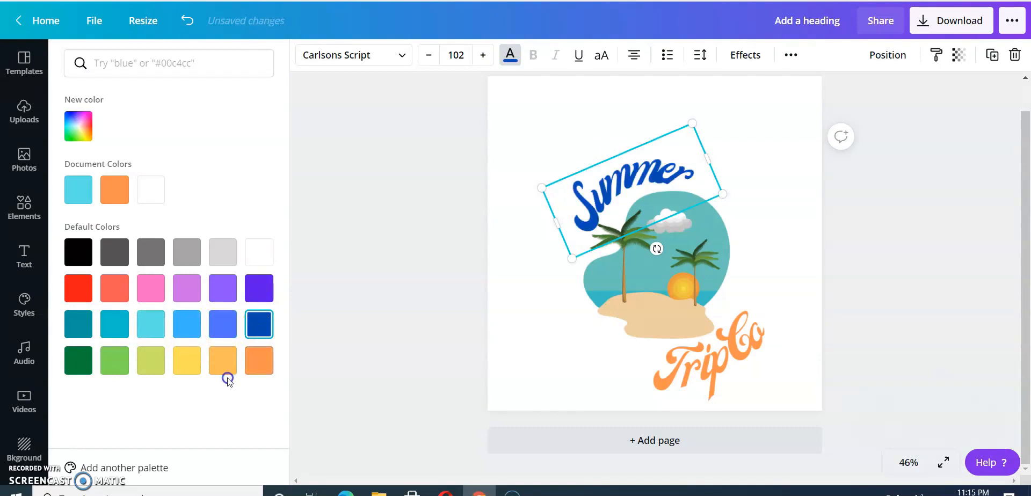
Step: Try warm and dark default colors on "Summer", including yellow, red and black, ending with coral red
left_click(225, 370)
left_click(186, 362)
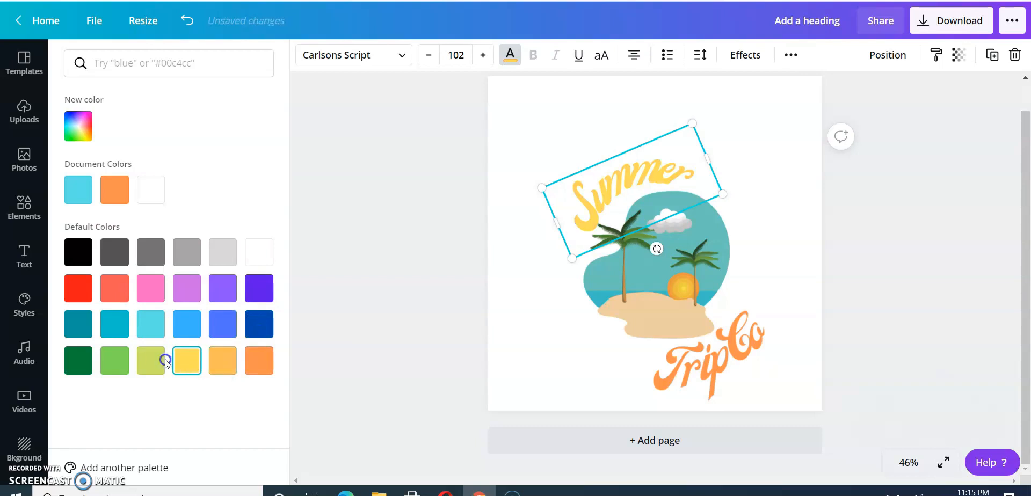
left_click(79, 324)
left_click(90, 288)
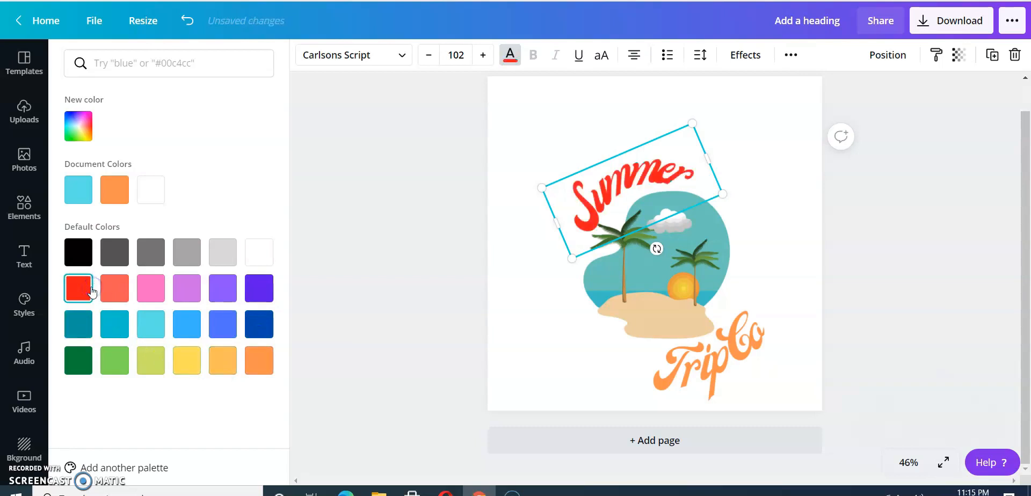
left_click(88, 266)
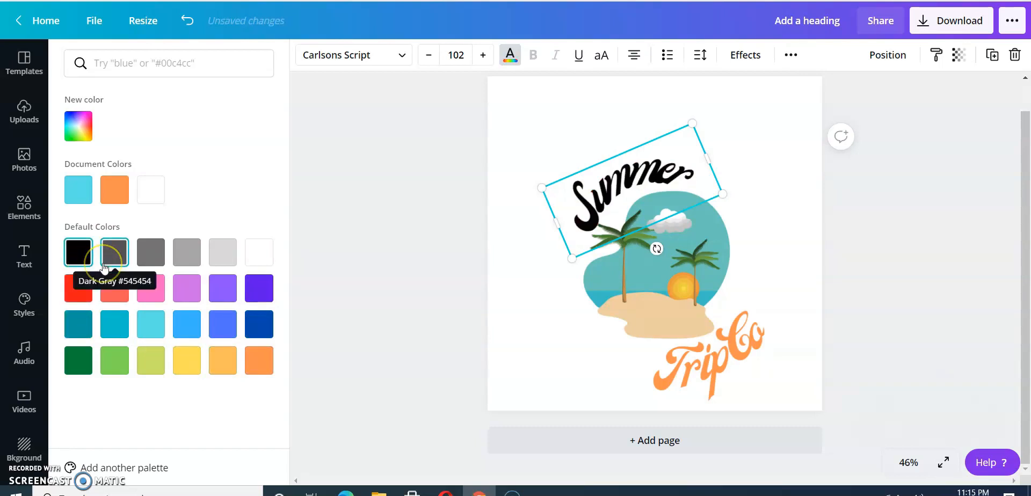
left_click(105, 268)
left_click(118, 291)
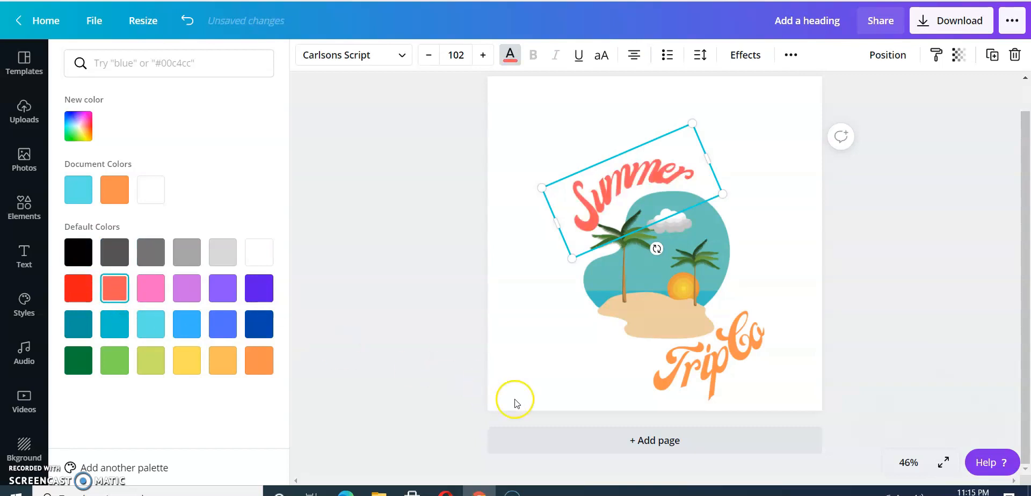
left_click(515, 403)
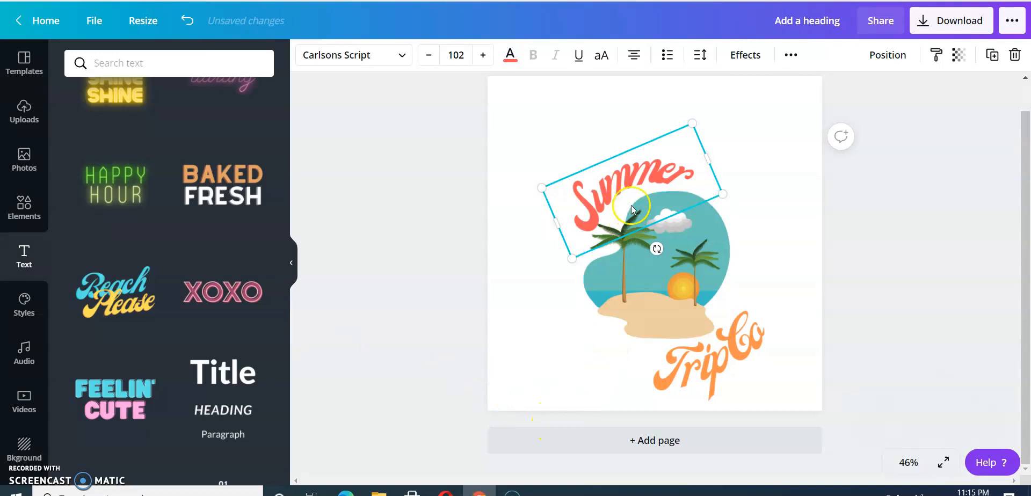
Step: Set both "Summer" and "TripCo" to the same default dark teal
left_click(511, 56)
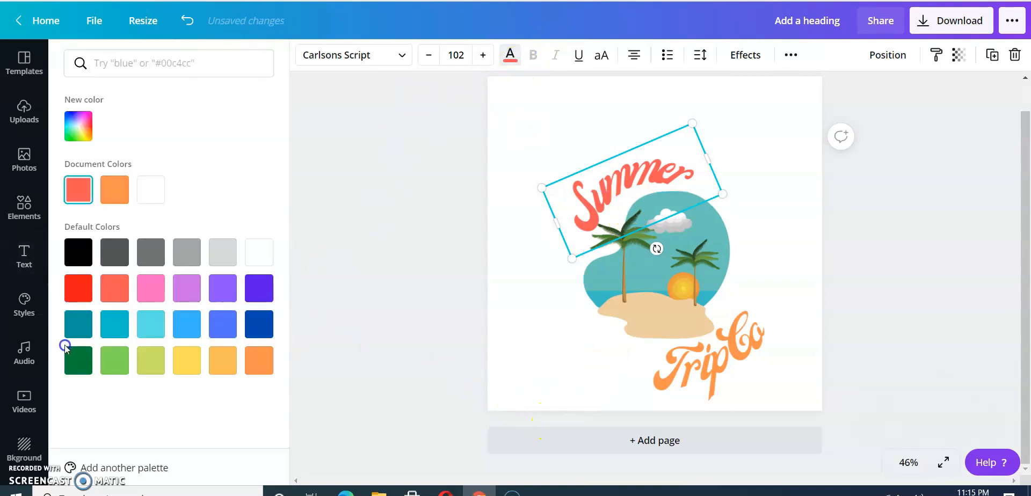
left_click(84, 337)
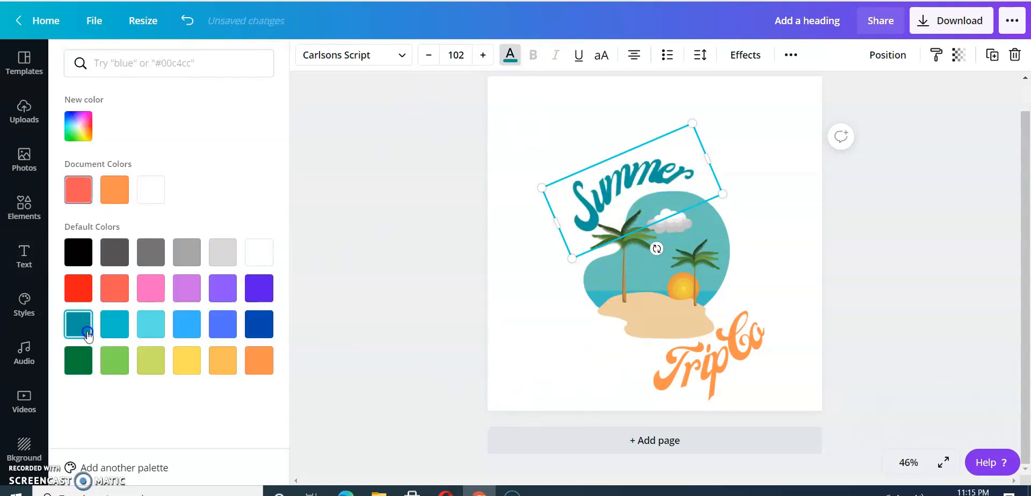
left_click(733, 357)
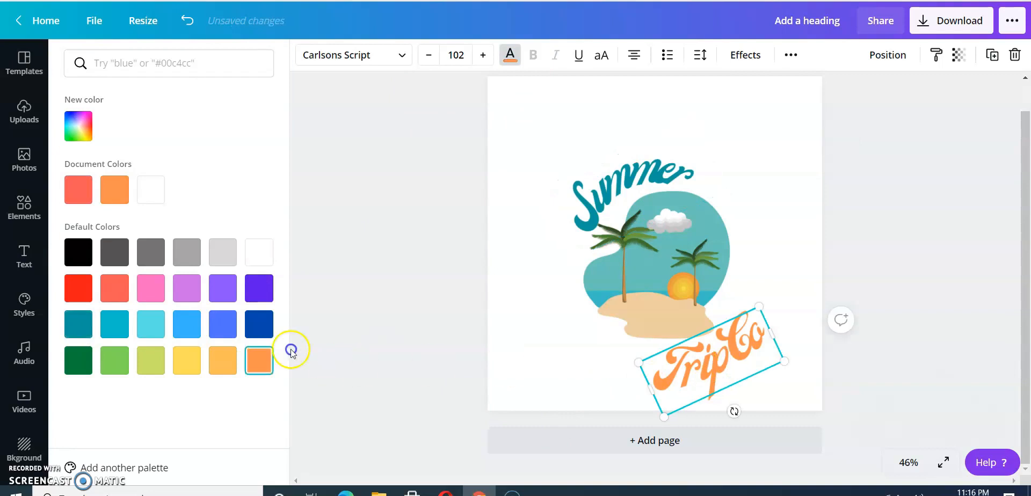
left_click(119, 333)
left_click(81, 329)
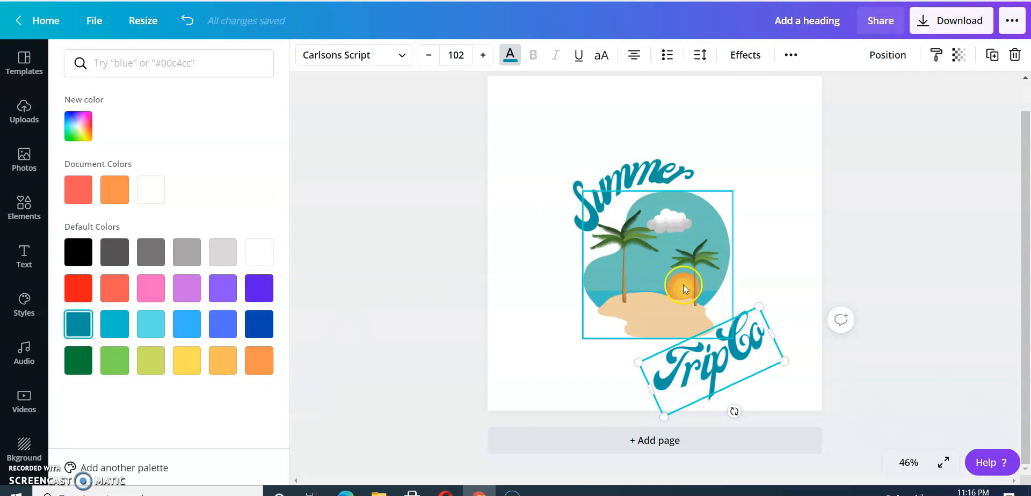
left_click(636, 321)
left_click(766, 175)
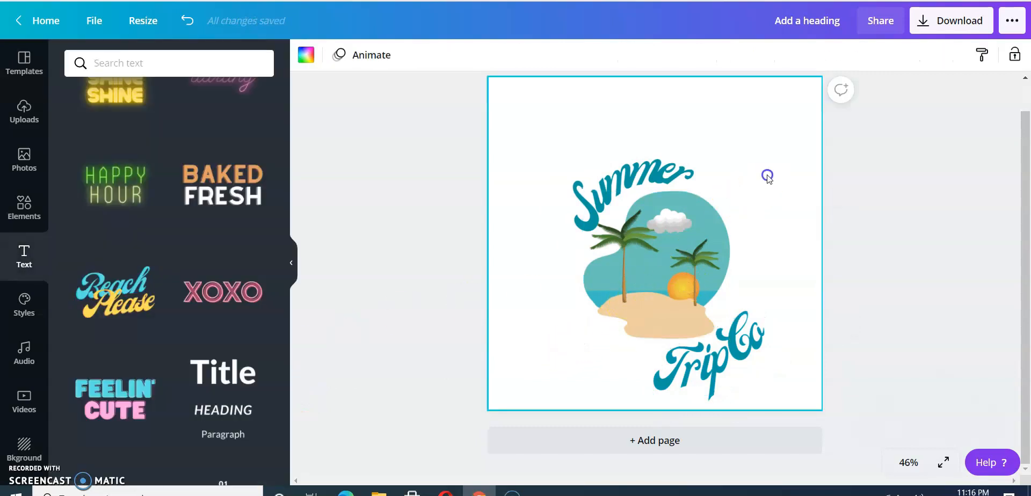
left_click(687, 237)
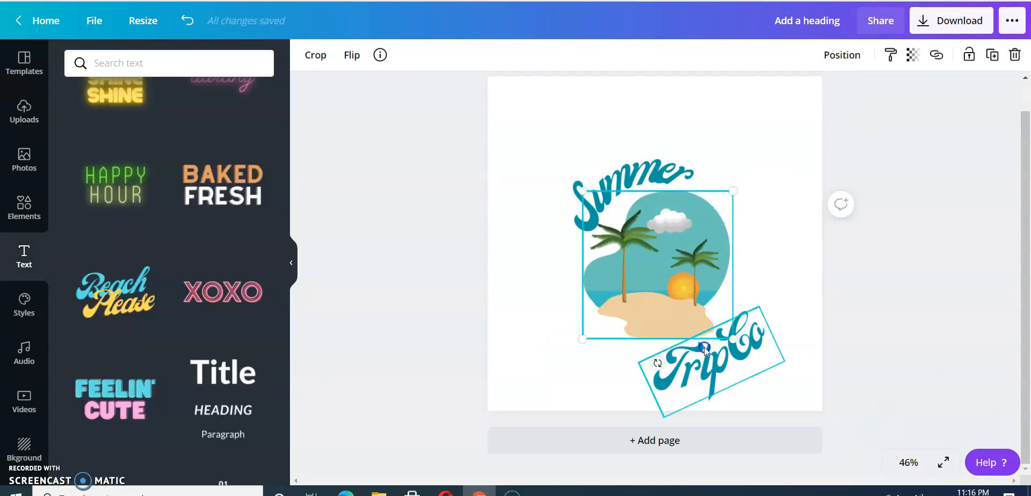
left_click(683, 233)
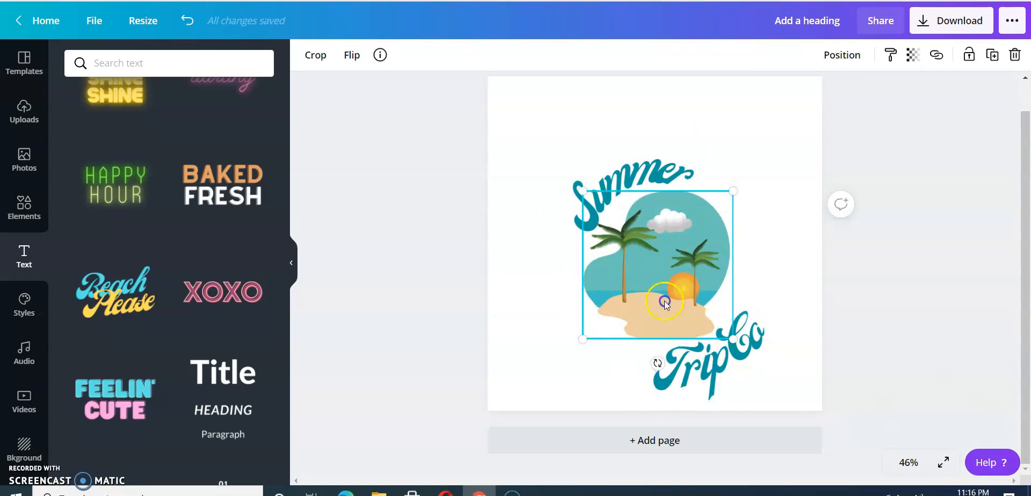
left_click(777, 271)
left_click(734, 379)
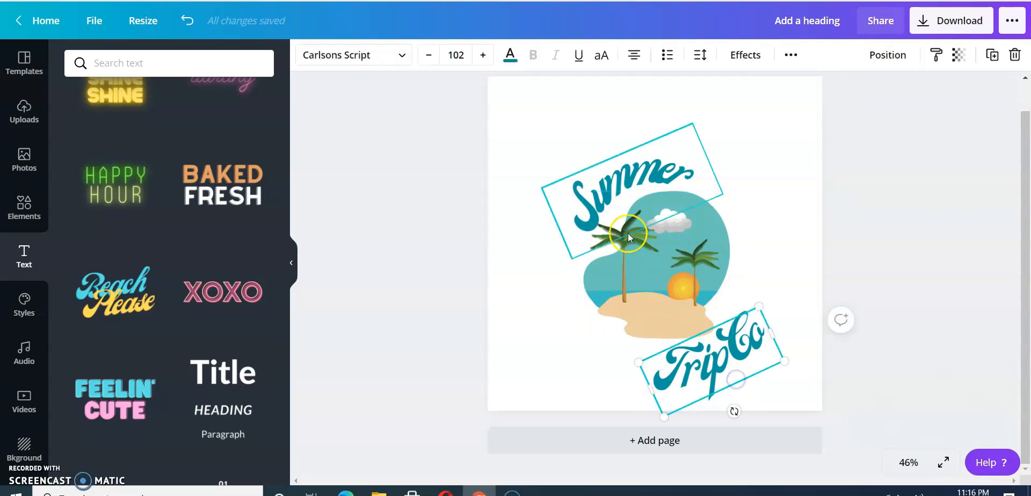
left_click(646, 279)
left_click(775, 145)
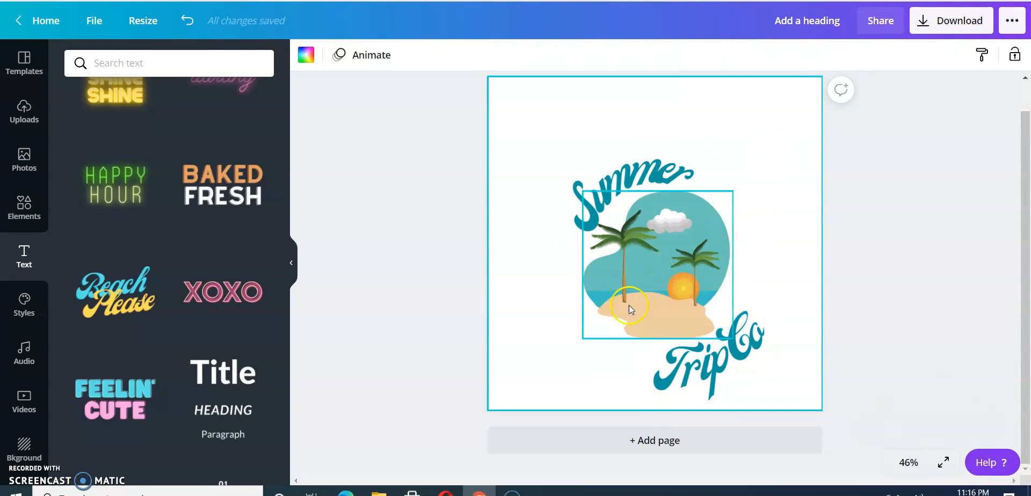
Step: Nudge the palm beach illustration slightly down and to the right, away from "Summer", and select "TripCo"
left_click_drag(629, 305, 644, 312)
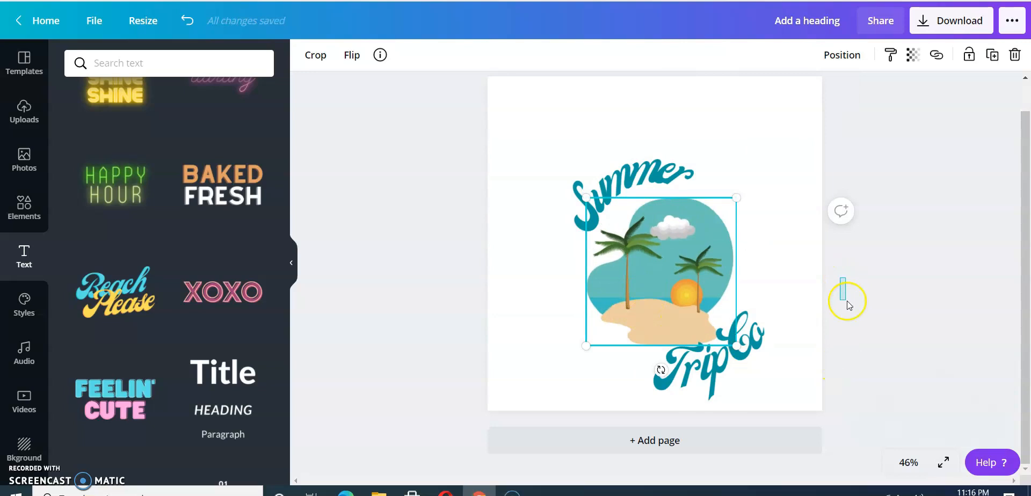
left_click_drag(846, 302, 848, 306)
left_click(794, 323)
left_click(752, 344)
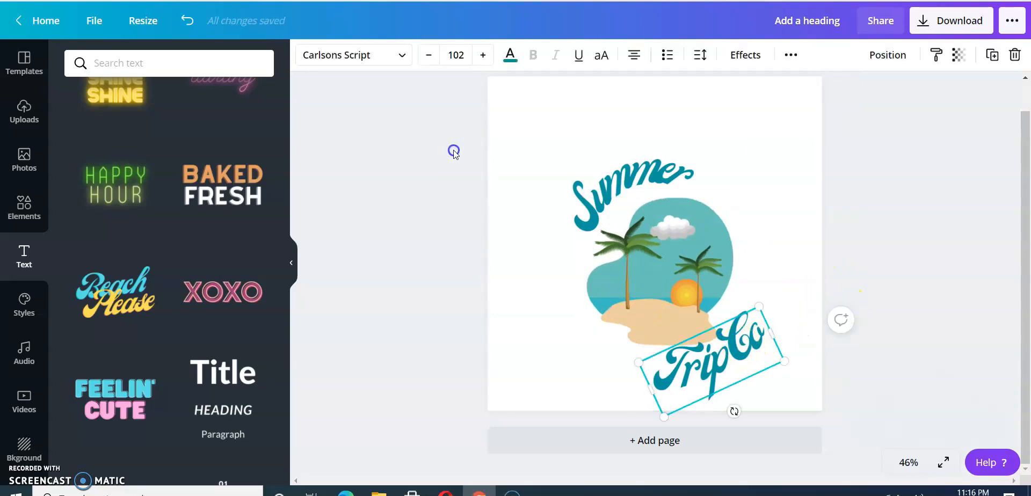
Step: Undo the illustration's move and the last color change on "TripCo", and clear the selection
left_click(183, 20)
left_click(182, 21)
left_click(183, 20)
left_click(559, 393)
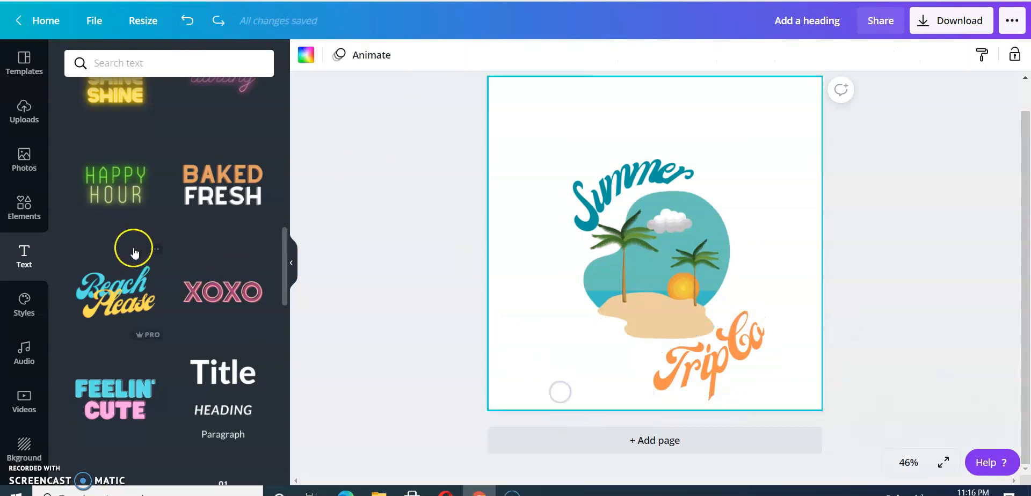
Step: Add the globe with airplane, sun and clouds from the "travel" elements and place it over the palm illustration's lower left
left_click(35, 199)
scroll(152, 271, "down", 5)
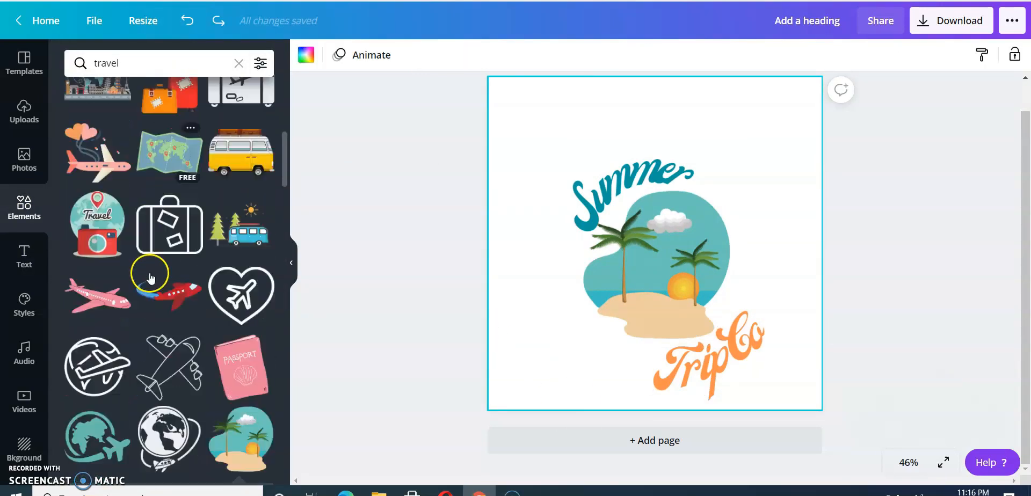
scroll(148, 273, "down", 5)
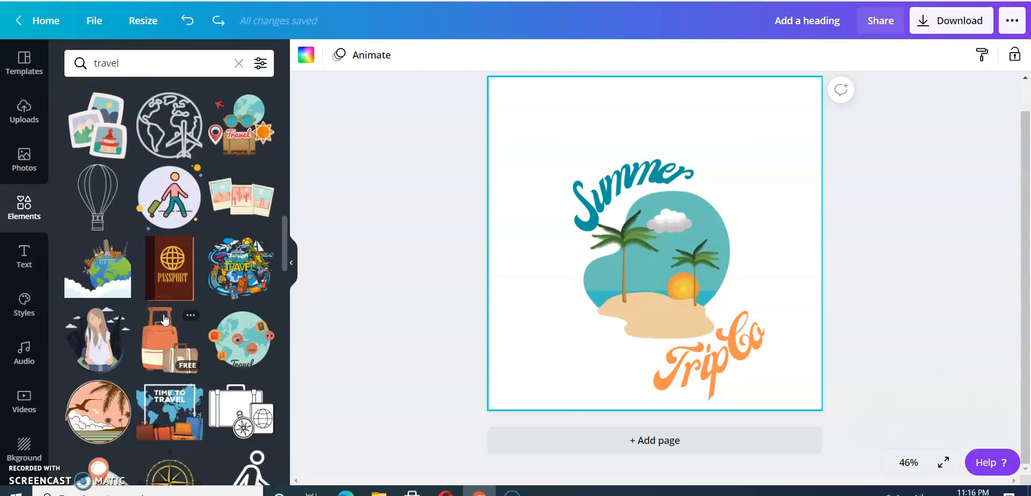
scroll(164, 320, "up", 5)
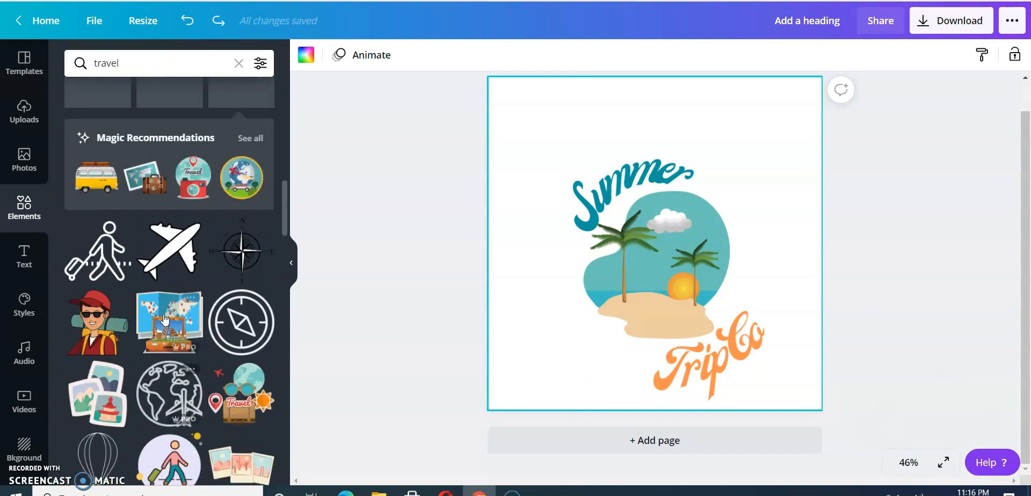
scroll(164, 320, "down", 2)
scroll(164, 319, "up", 5)
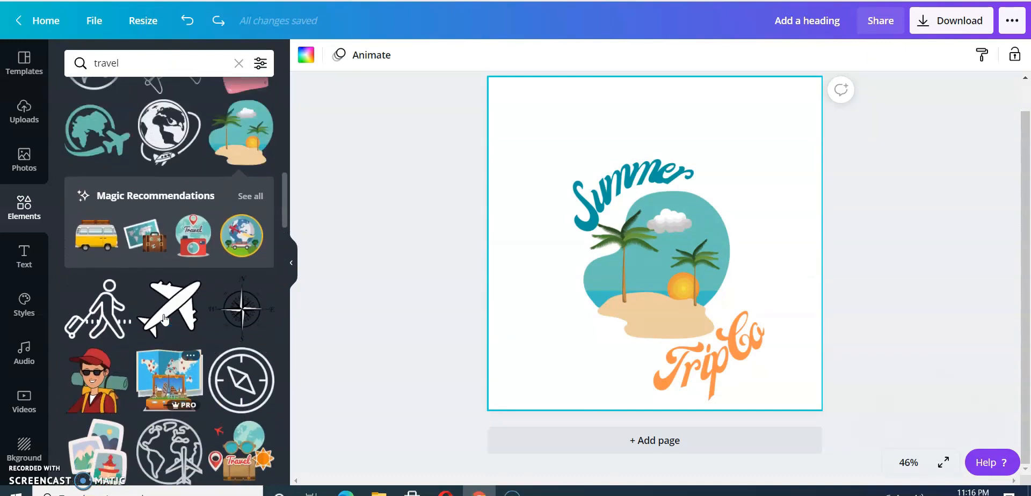
scroll(164, 320, "up", 5)
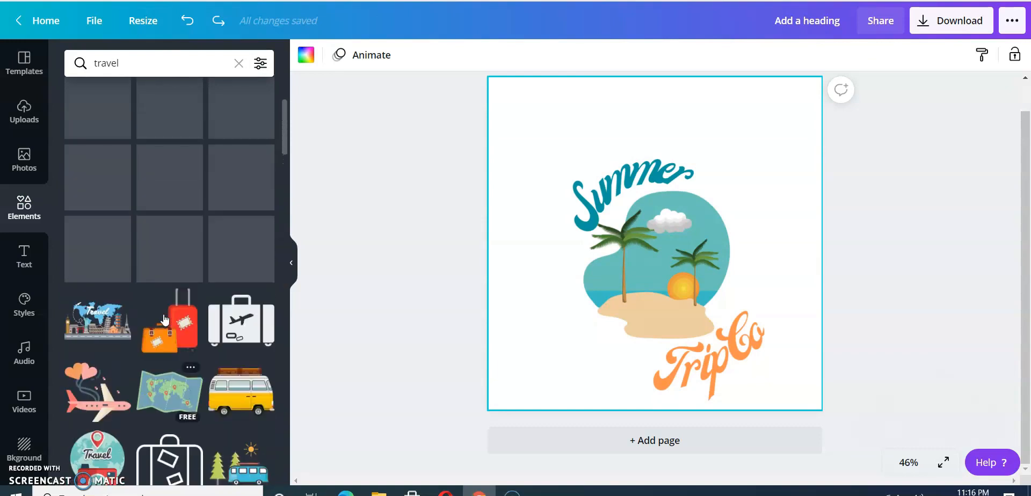
scroll(164, 320, "up", 5)
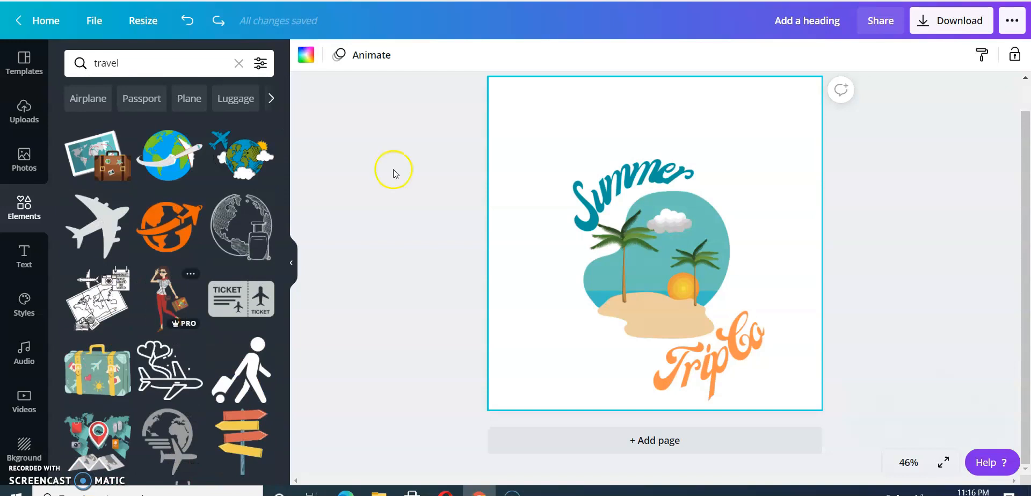
left_click(242, 156)
left_click_drag(658, 280, 587, 342)
Step: Search the elements for "travel beach" and look through the results for a suitable graphic
left_click(196, 56)
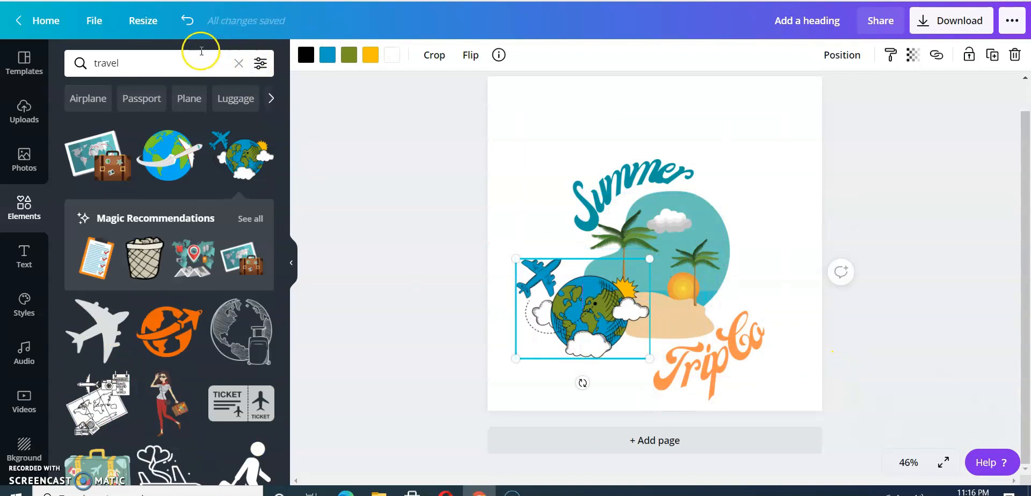
type("beach")
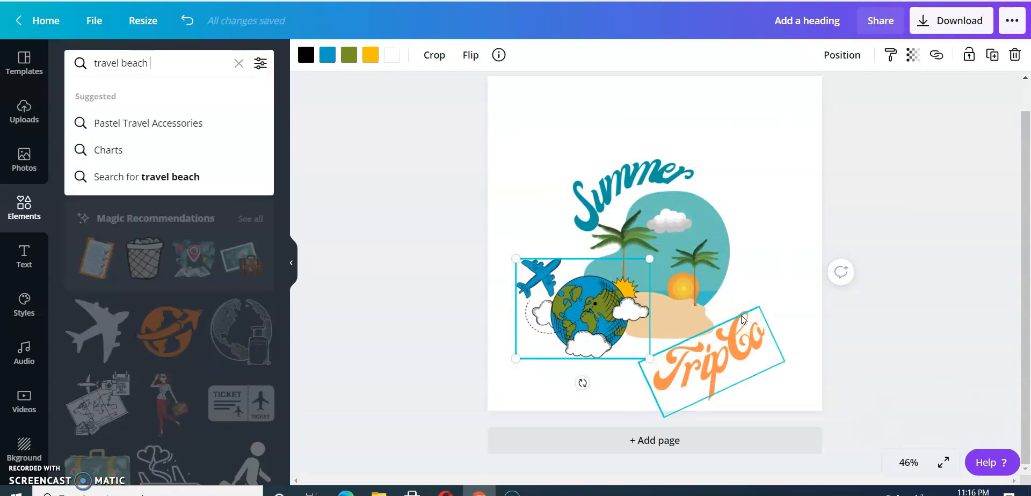
key("Return")
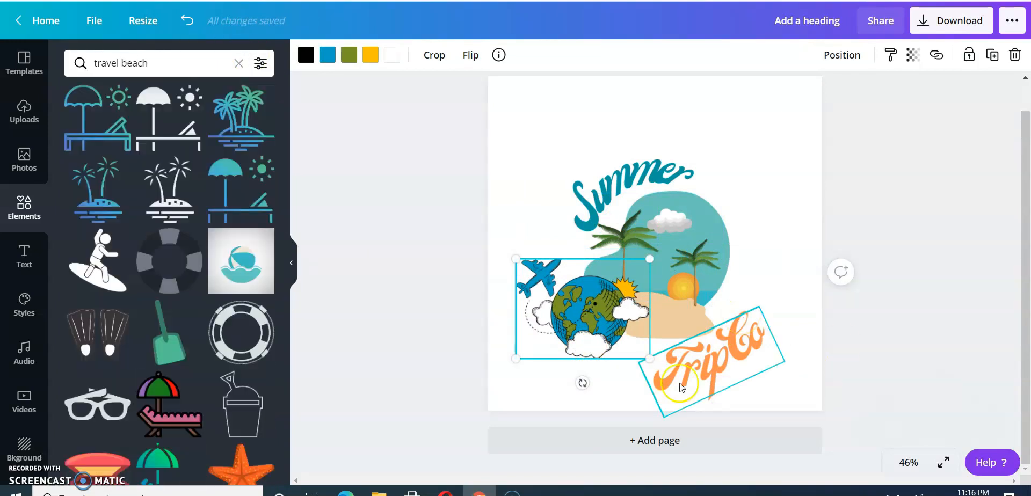
scroll(174, 248, "down", 5)
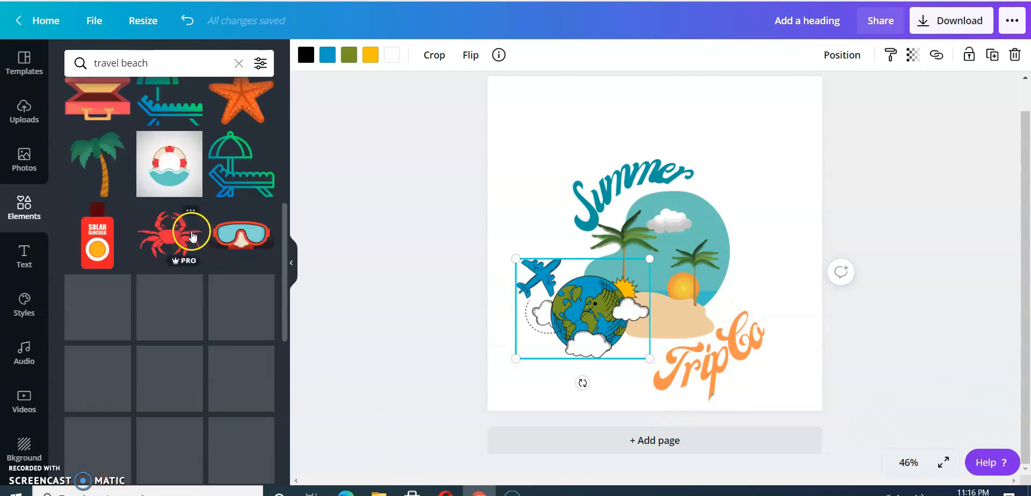
scroll(173, 284, "down", 3)
scroll(172, 279, "down", 5)
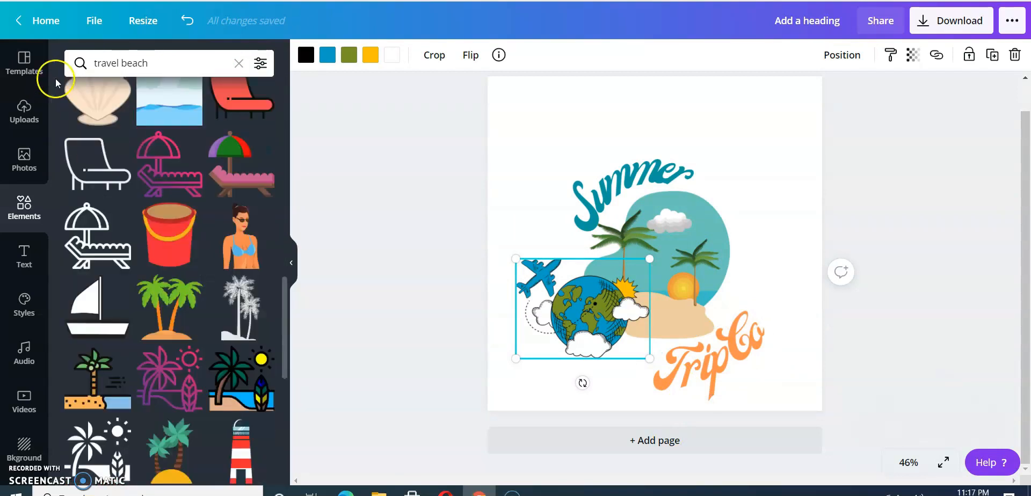
scroll(172, 247, "down", 6)
scroll(172, 247, "up", 3)
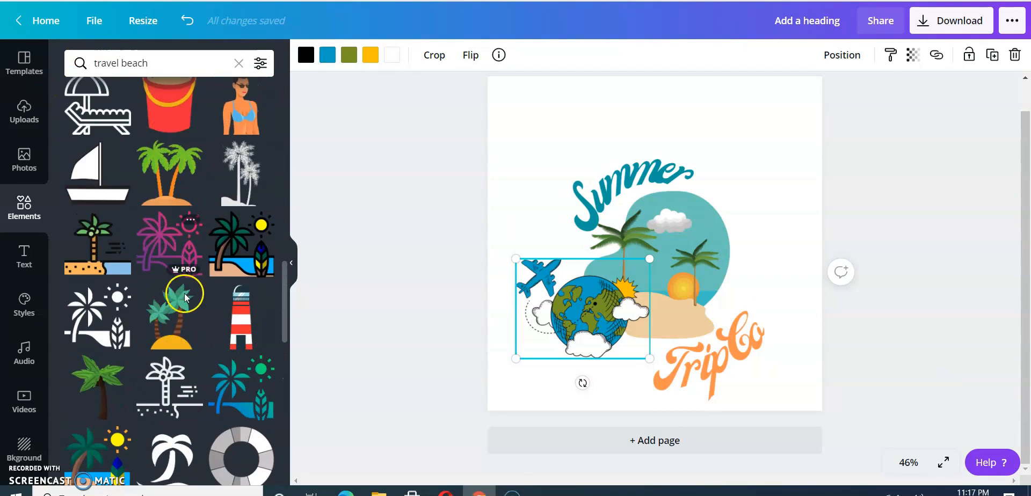
scroll(186, 298, "down", 3)
scroll(185, 298, "down", 5)
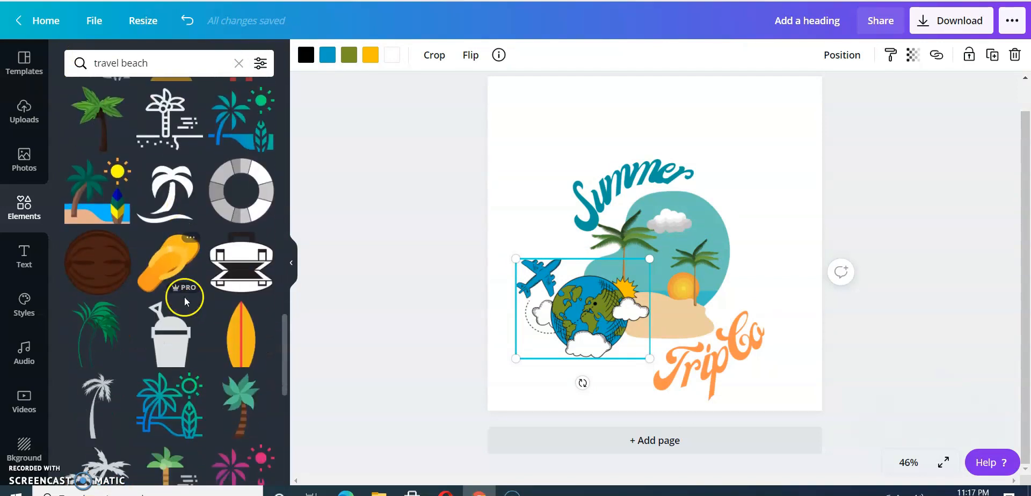
scroll(184, 298, "down", 2)
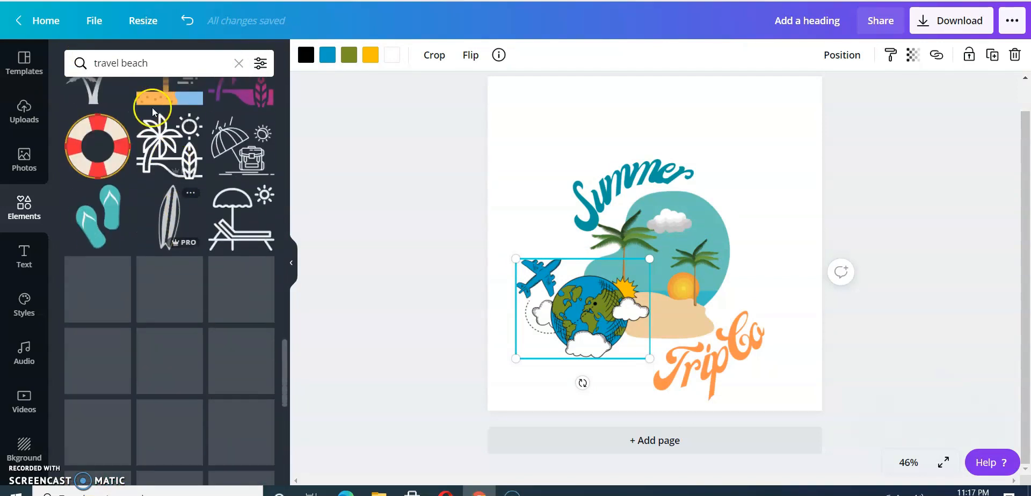
Step: Search the elements for "beach" and place the yellow deck chair with the navy and white umbrella over the palm illustration
double_click(105, 63)
key("BackSpace")
key("Return")
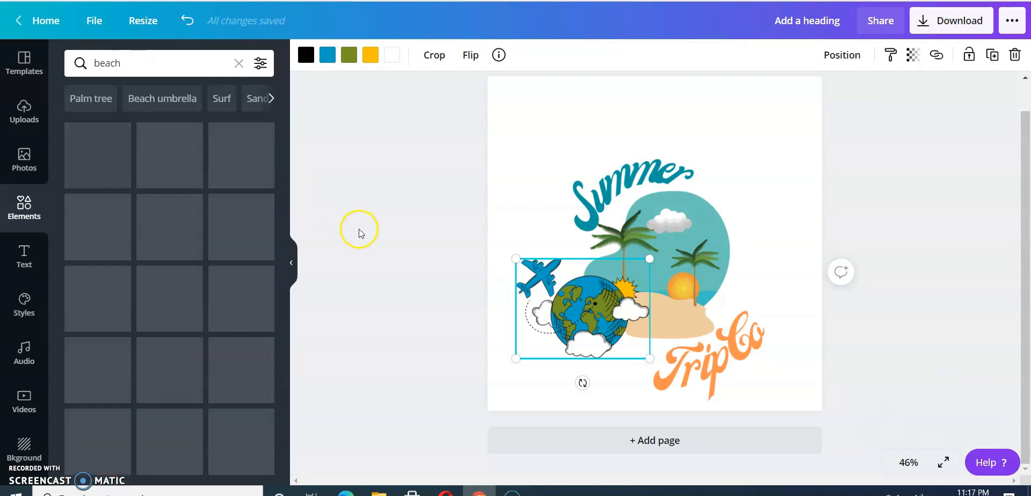
scroll(255, 245, "down", 2)
scroll(253, 246, "up", 2)
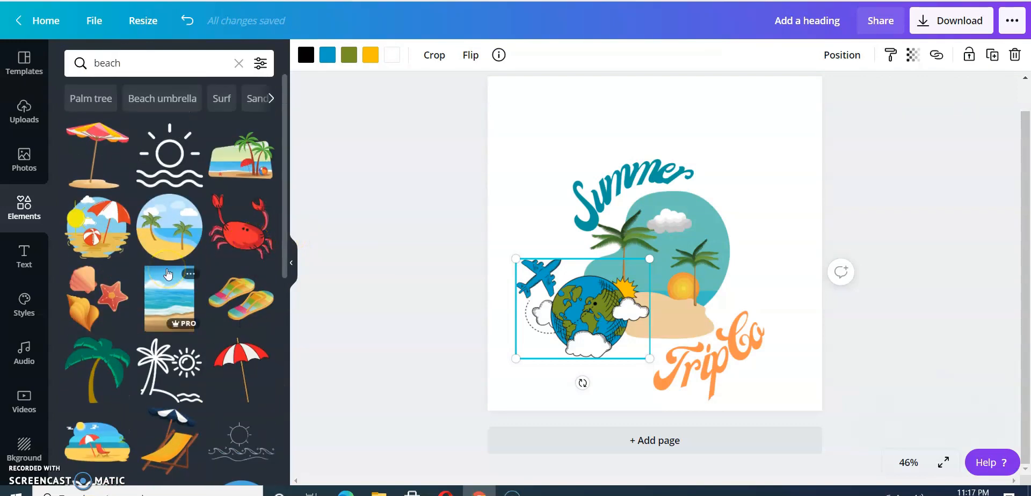
scroll(167, 274, "down", 5)
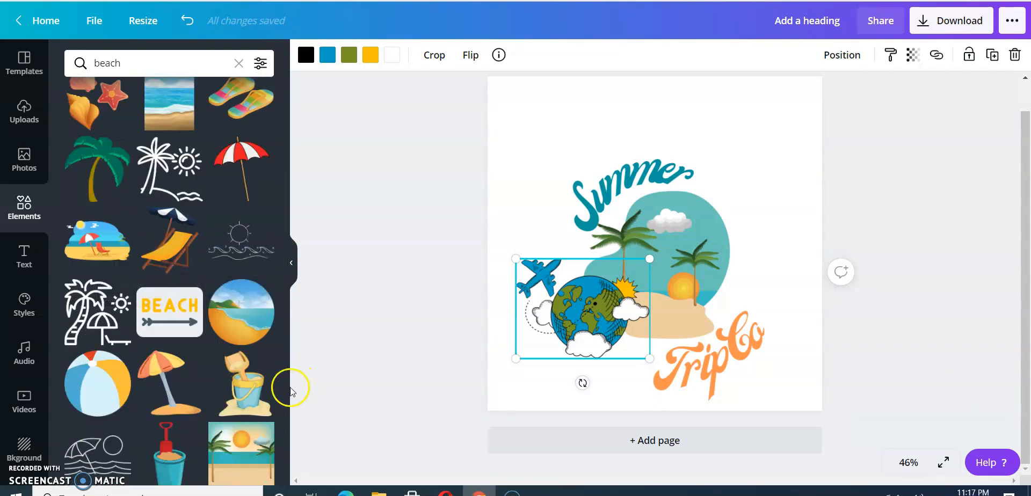
scroll(260, 379, "down", 4)
scroll(255, 376, "up", 4)
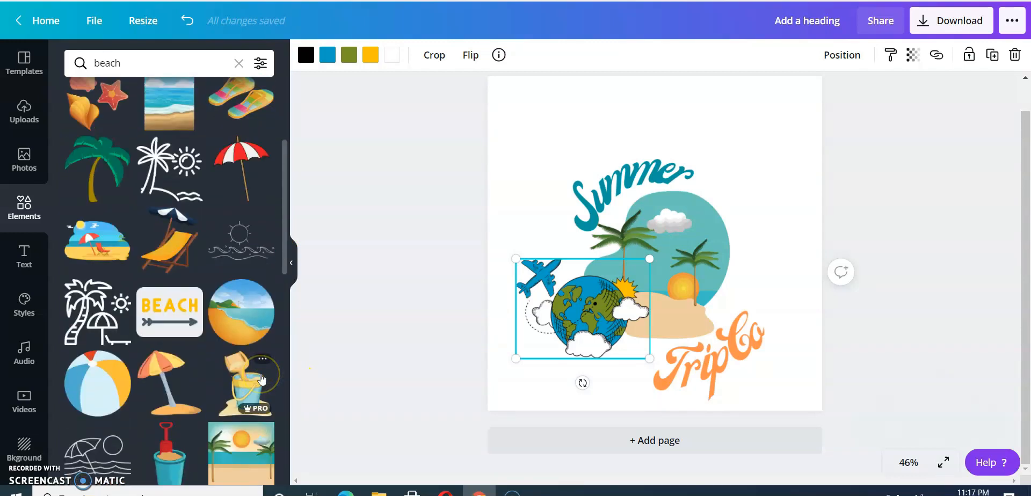
left_click(171, 239)
left_click_drag(640, 192, 678, 245)
Step: Delete the palm beach and globe illustrations, and fit the deck chair graphic closely between "Summer" and "TripCo"
left_click(692, 219)
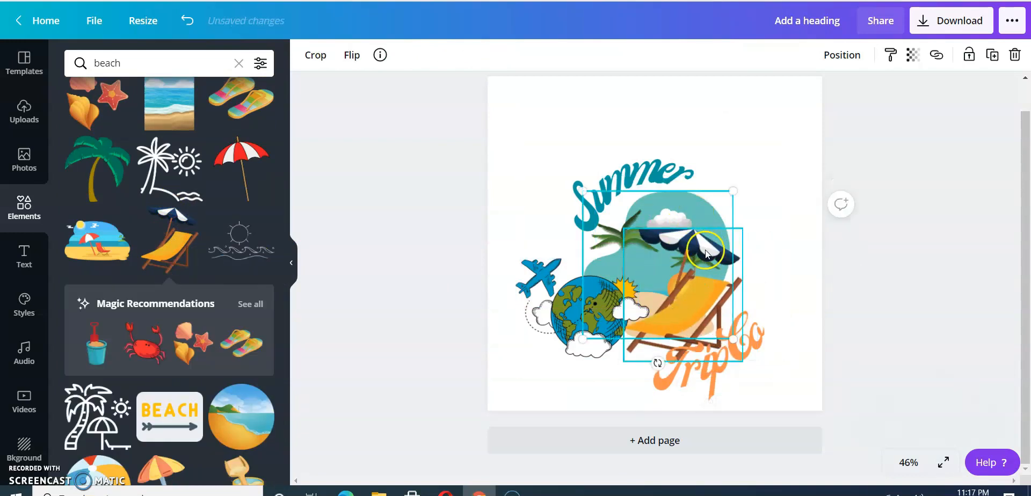
key("Delete")
left_click(549, 320)
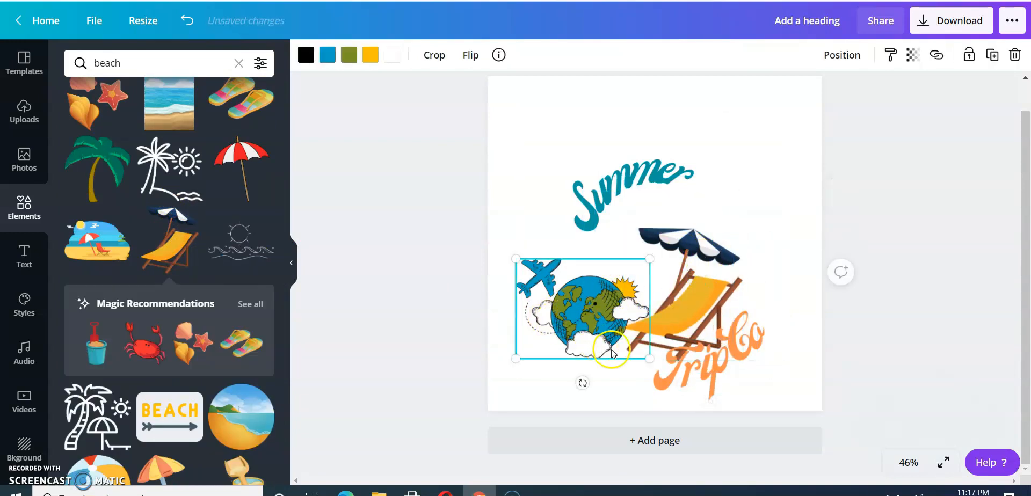
key("Delete")
left_click_drag(706, 301, 706, 270)
mouse_move(711, 353)
left_mouse_down()
mouse_move(696, 344)
mouse_move(710, 345)
left_mouse_up()
Step: Look through the "beach" element results for a graphic that could replace the deck chair between "Summer" and "TripCo"
scroll(139, 197, "down", 1)
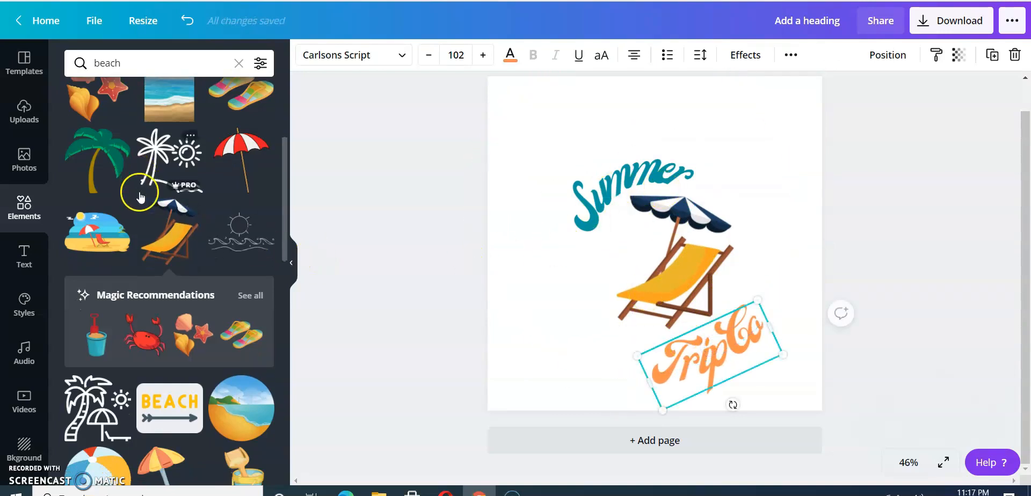
scroll(138, 204, "down", 10)
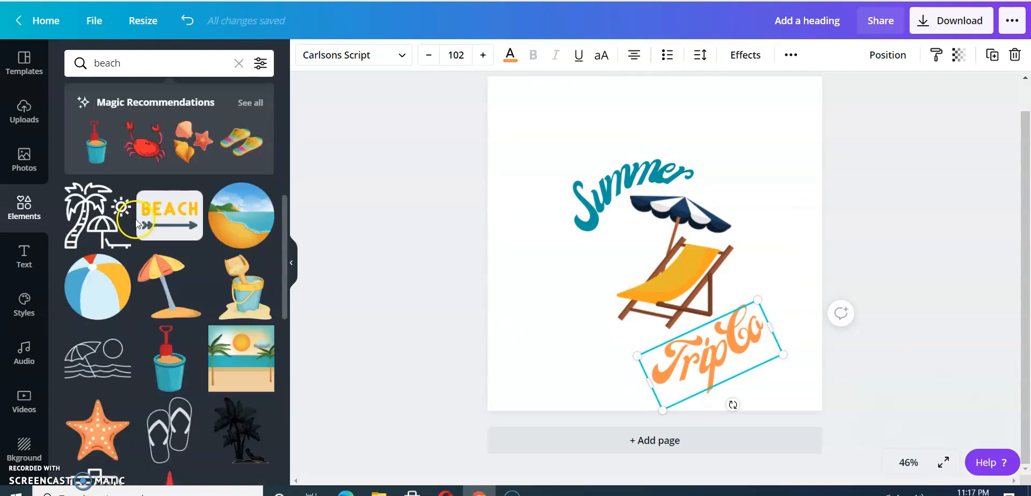
scroll(243, 251, "up", 2)
scroll(243, 251, "down", 6)
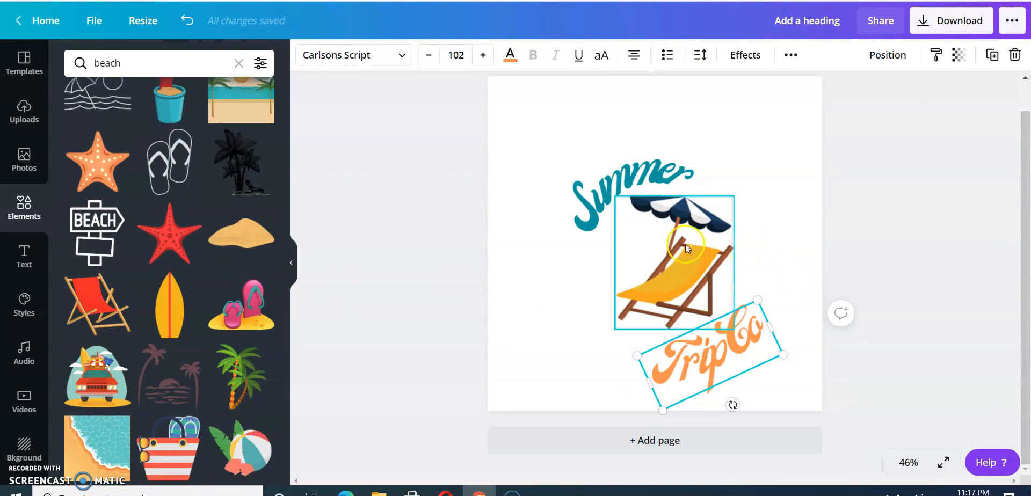
left_click(673, 269)
left_click(655, 324)
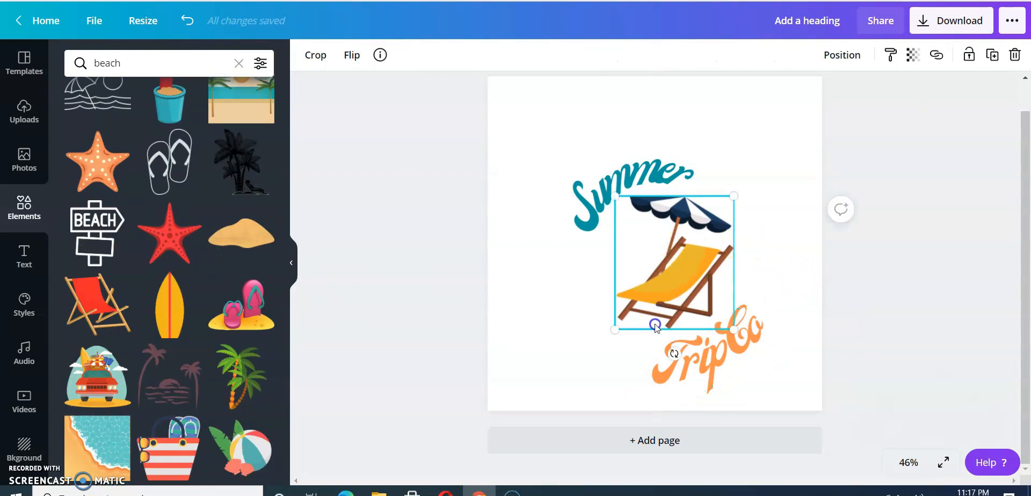
left_click(773, 248)
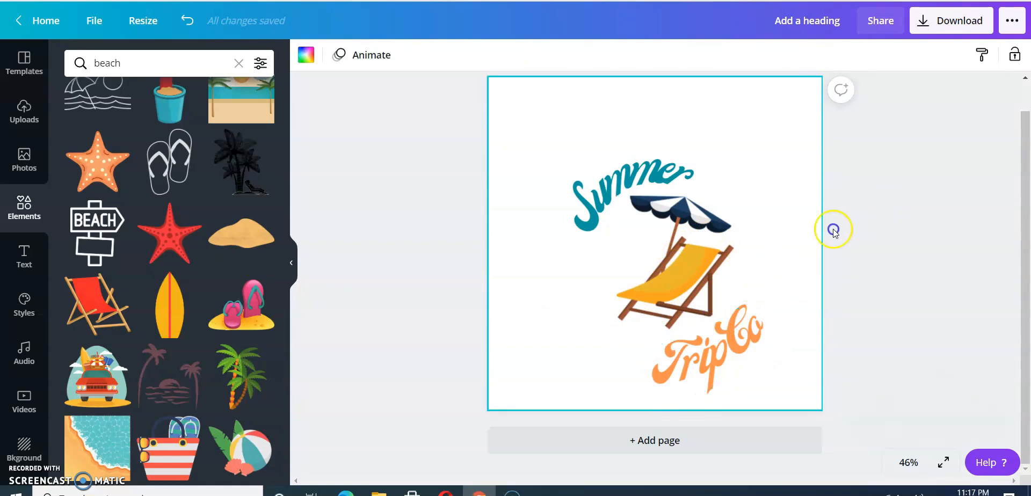
left_click(676, 278)
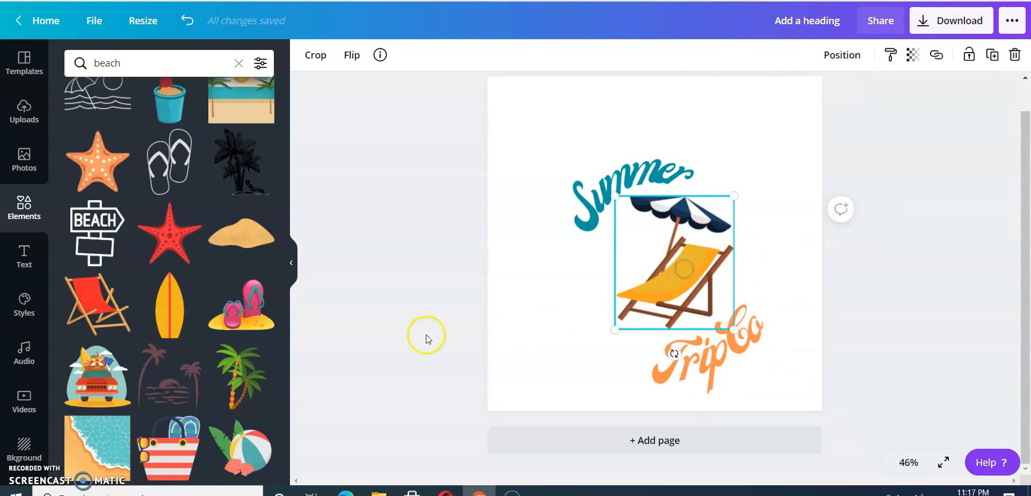
scroll(226, 354, "down", 8)
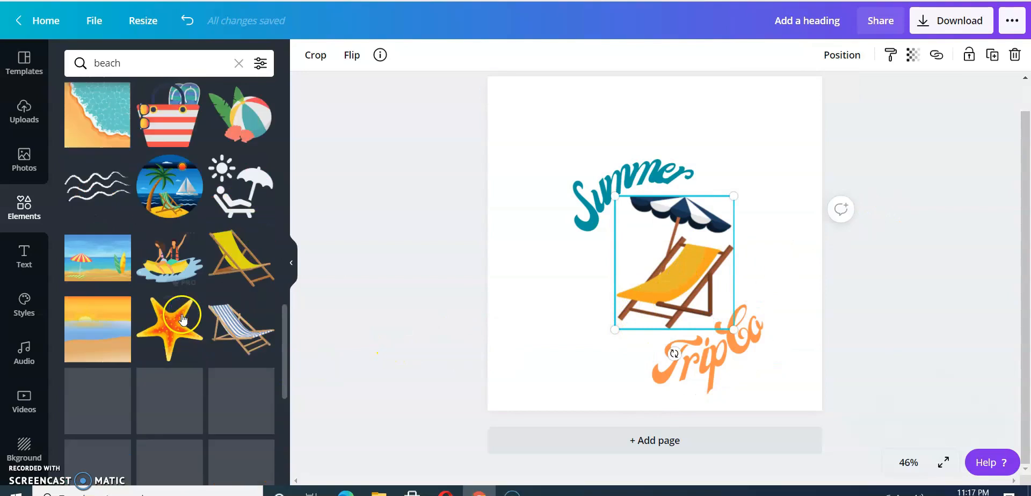
scroll(182, 314, "up", 10)
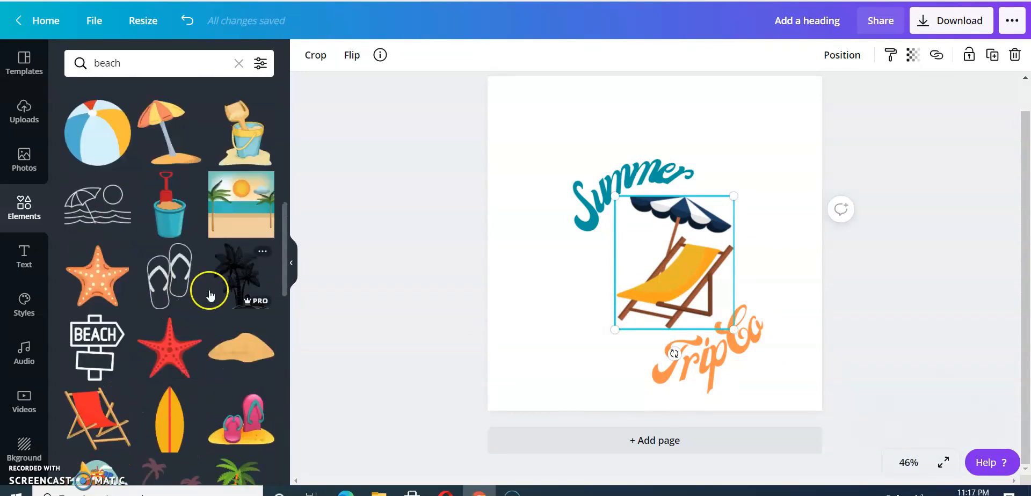
scroll(205, 294, "up", 4)
scroll(201, 343, "up", 4)
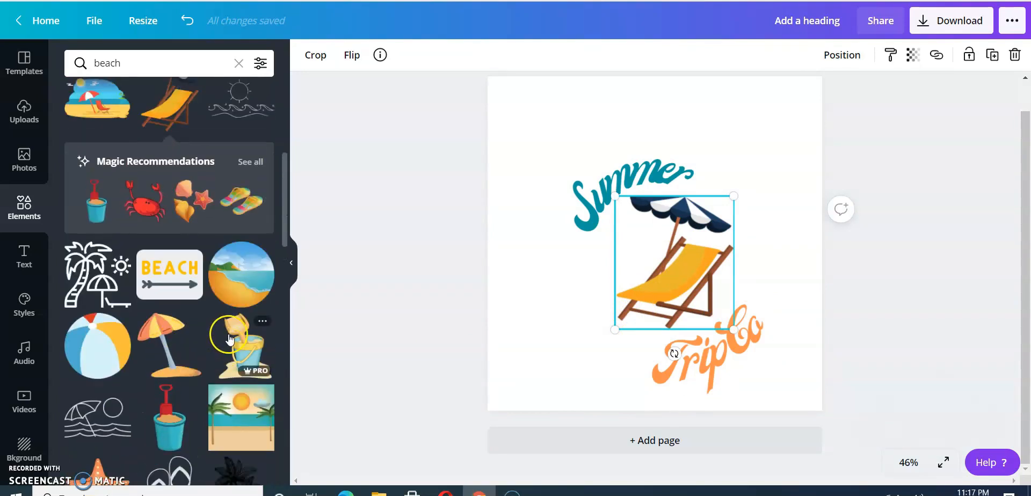
Step: Try the white palm and umbrella outline graphic on the page and undo the addition
left_click_drag(96, 290, 655, 245)
key("ctrl+z")
scroll(242, 191, "up", 3)
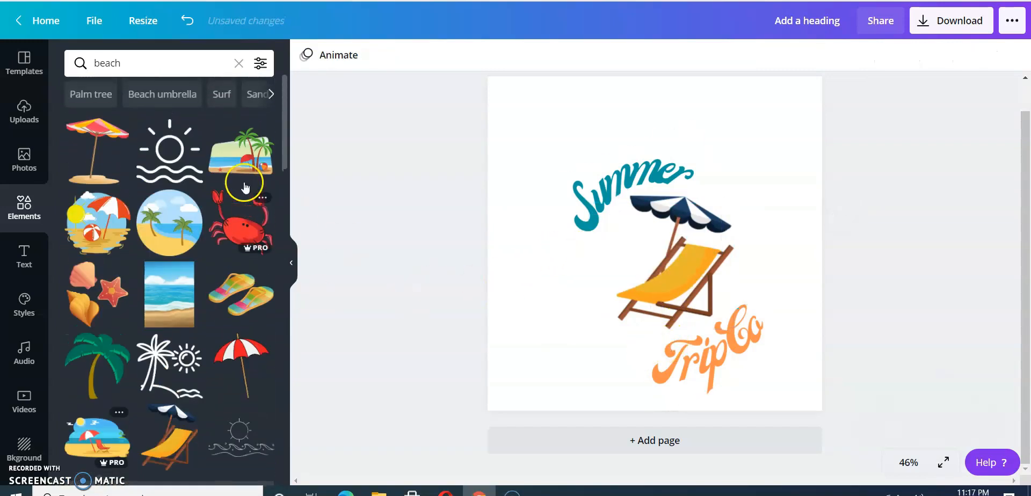
Step: Try the sun-over-waves outline graphic at the deck chair's lower left and delete it
left_click(185, 160)
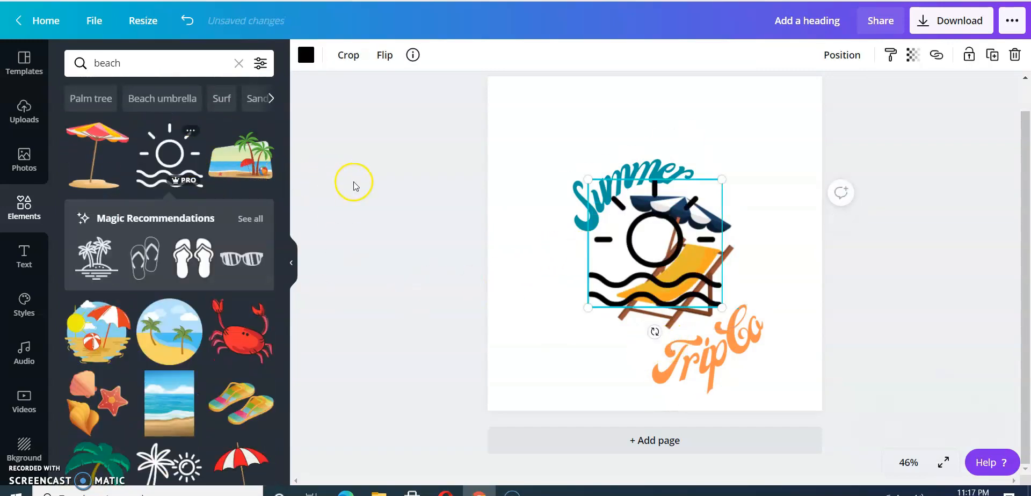
left_click(309, 56)
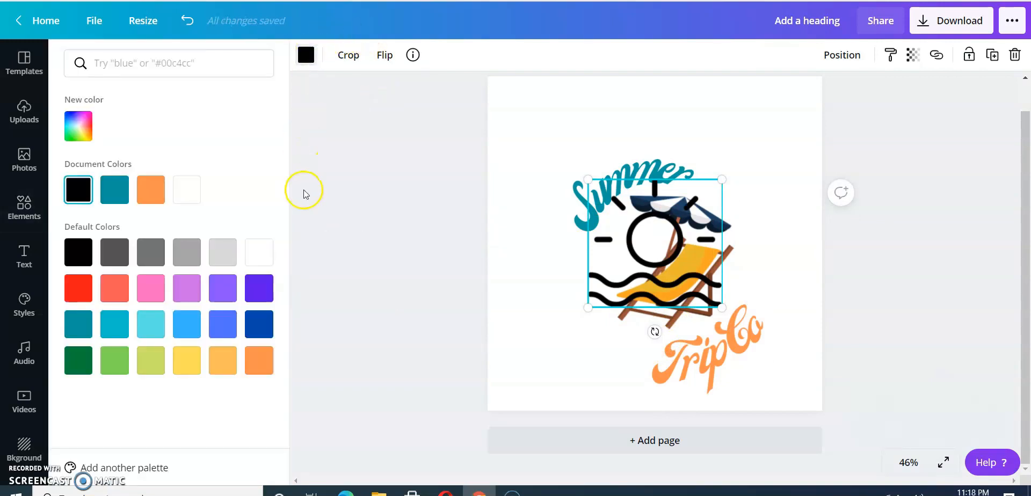
left_click_drag(668, 251, 608, 336)
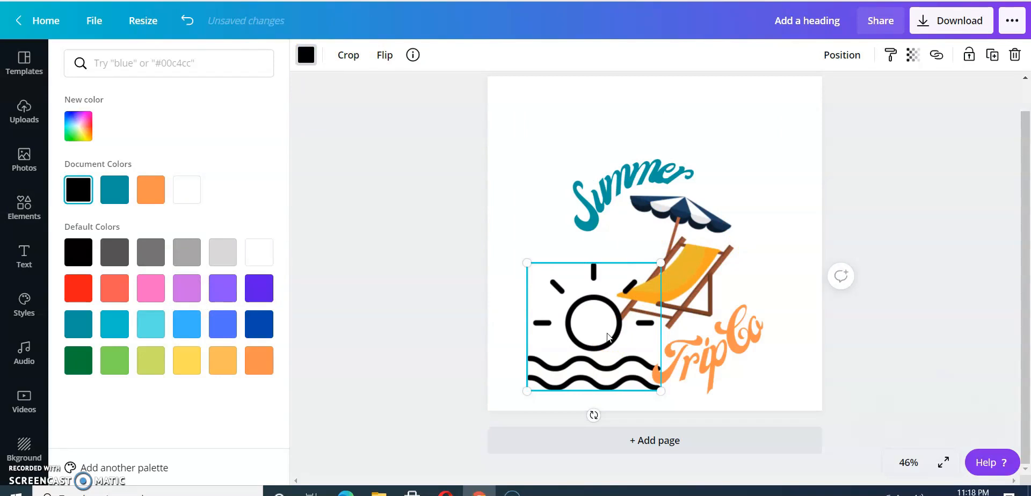
key("Delete")
Step: Browse further through the "beach" elements for a colorful illustration that suits the lettering
scroll(107, 344, "down", 3)
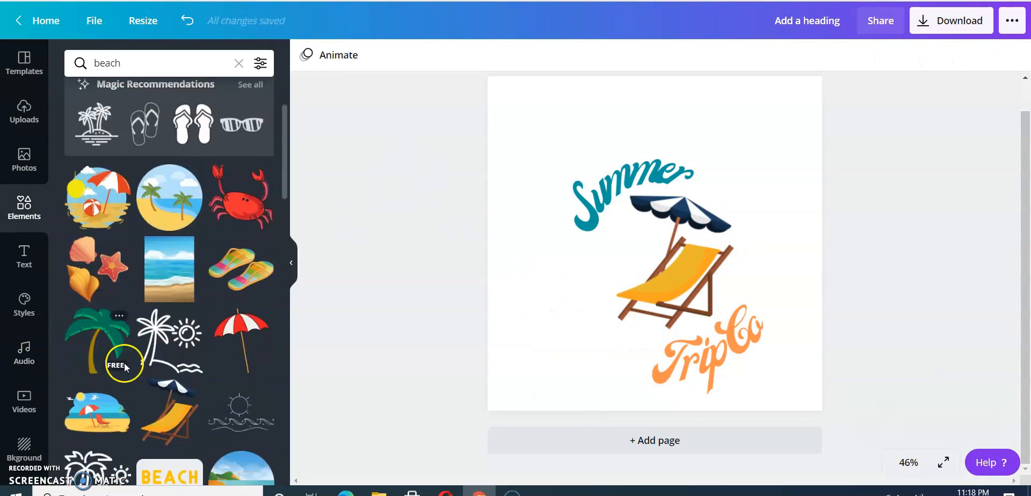
scroll(186, 216, "down", 1)
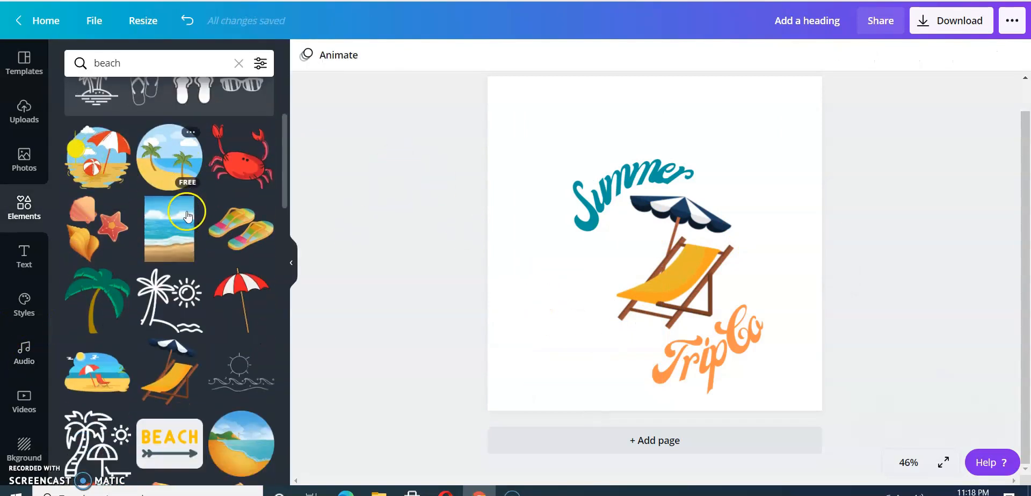
scroll(187, 216, "down", 1)
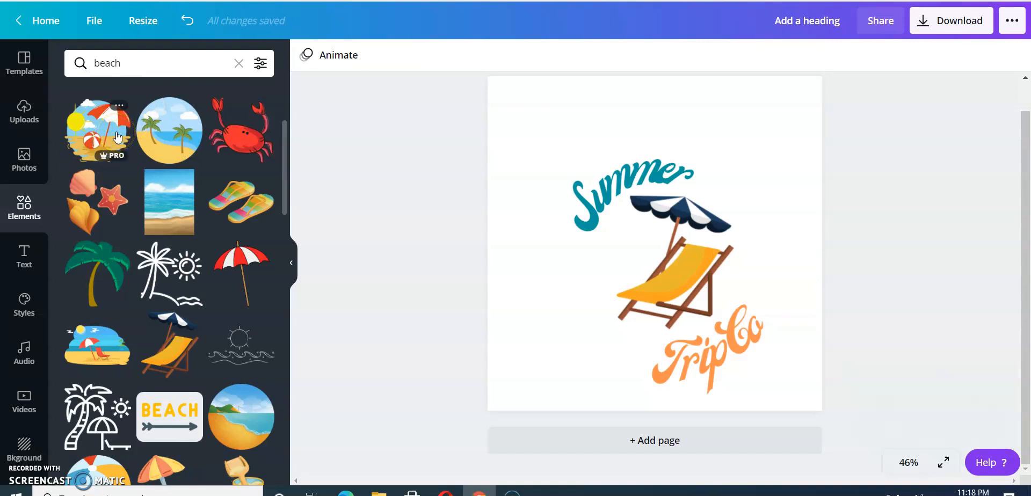
scroll(191, 156, "down", 6)
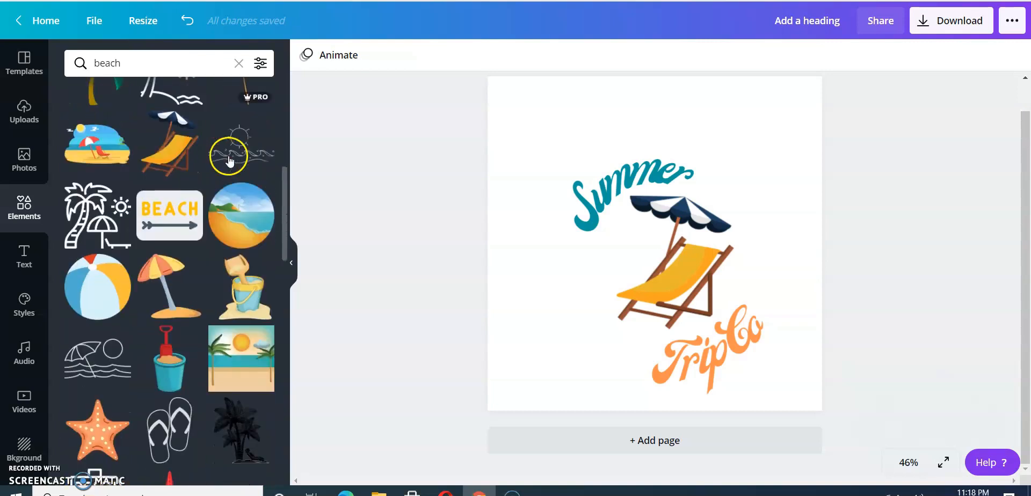
left_click_drag(282, 245, 318, 331)
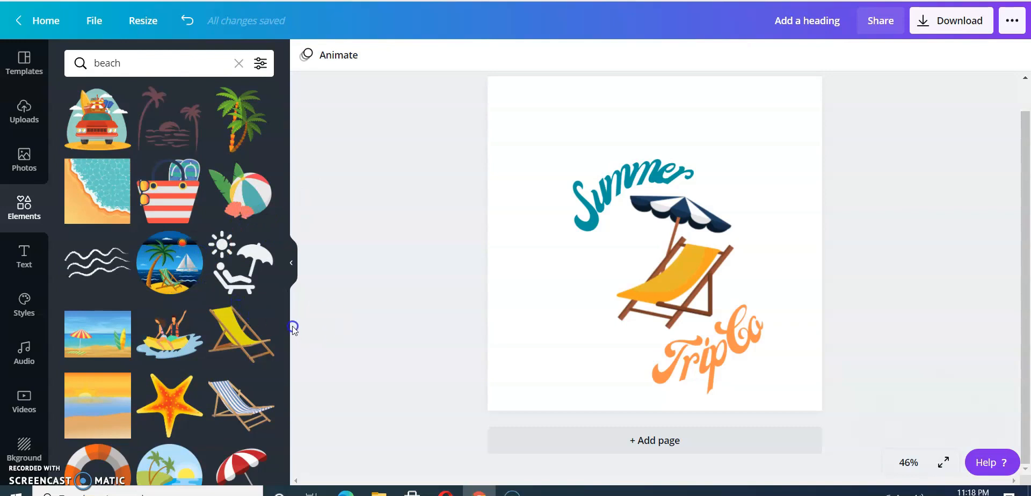
left_click_drag(280, 337, 289, 363)
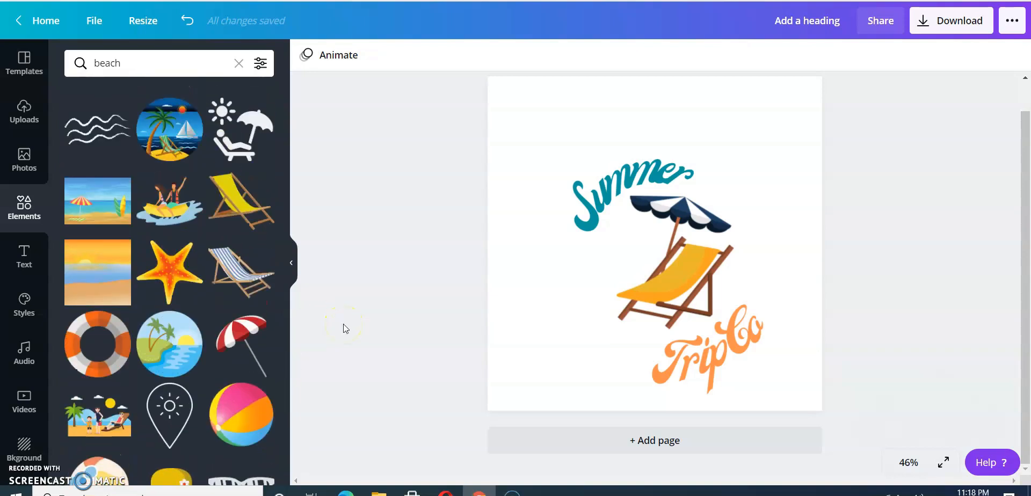
left_click_drag(286, 348, 310, 337)
scroll(252, 273, "up", 5)
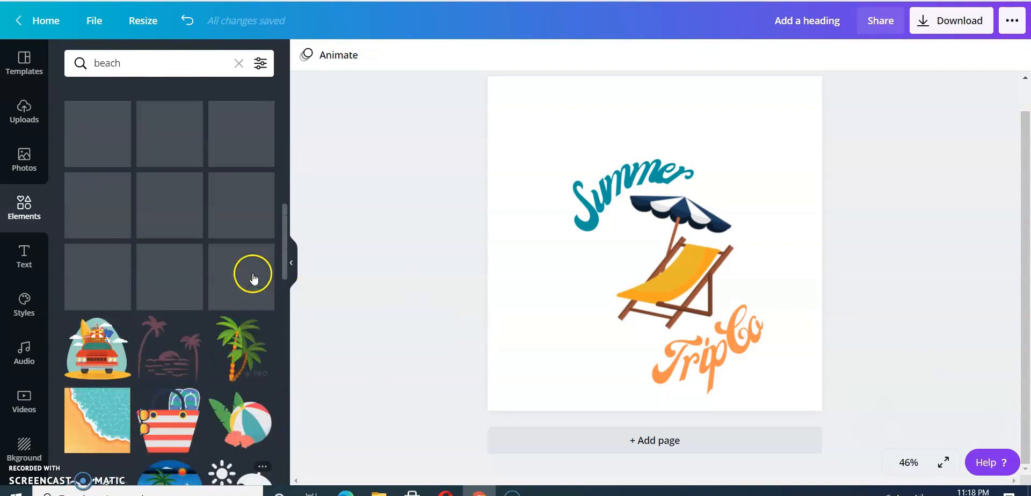
scroll(253, 273, "down", 4)
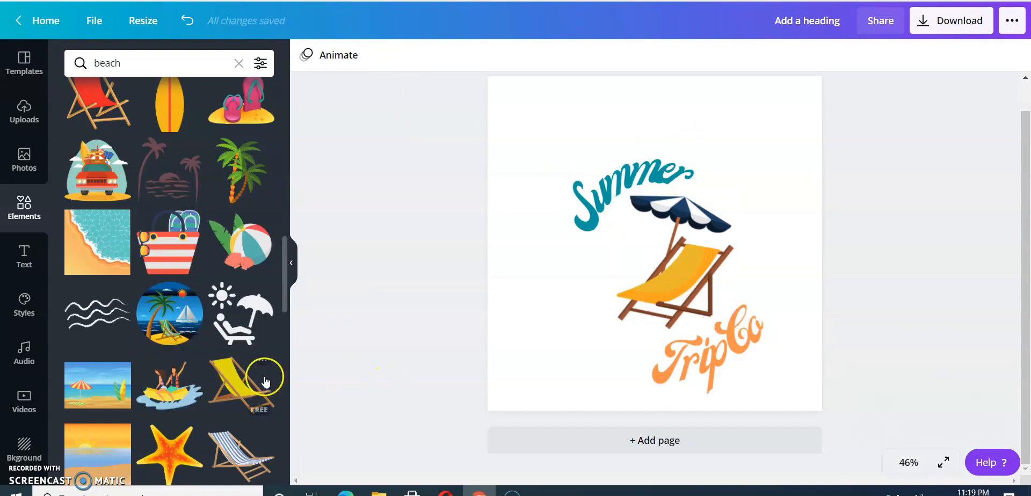
Step: Place the round palm, deck chair and sailboat illustration between "Summer" and "TripCo", and move the yellow deck chair to the page's upper-left corner
left_click(181, 311)
left_click_drag(665, 250, 610, 344)
left_click_drag(722, 274, 547, 150)
left_click_drag(606, 318, 679, 274)
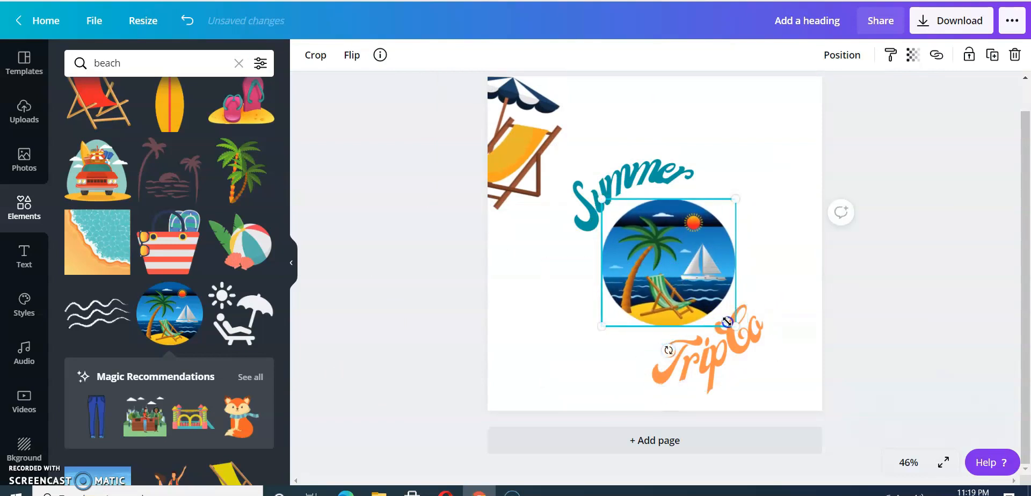
left_click(806, 278)
left_click(508, 121)
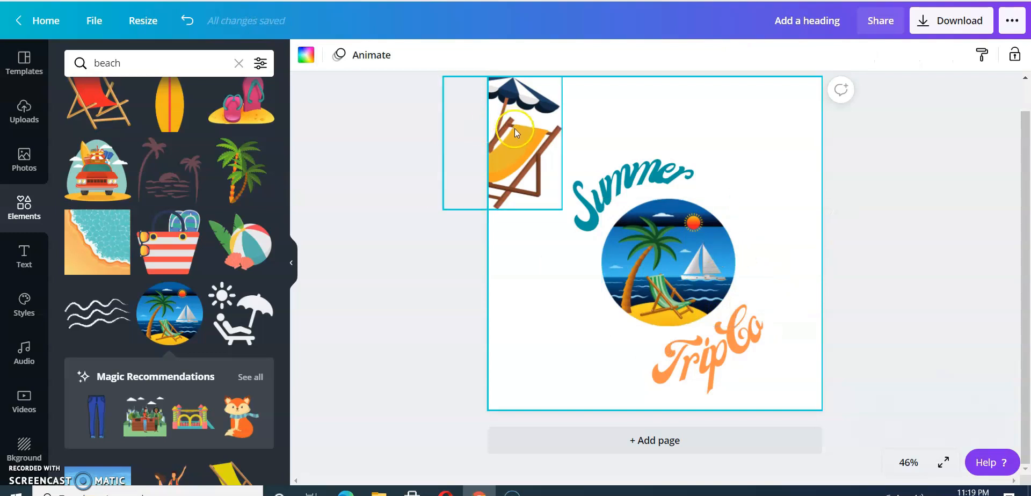
left_click_drag(544, 121, 562, 96)
left_click(678, 239)
Step: Recolor the "Summer" text to the custom dark navy #012A60
left_click(639, 178)
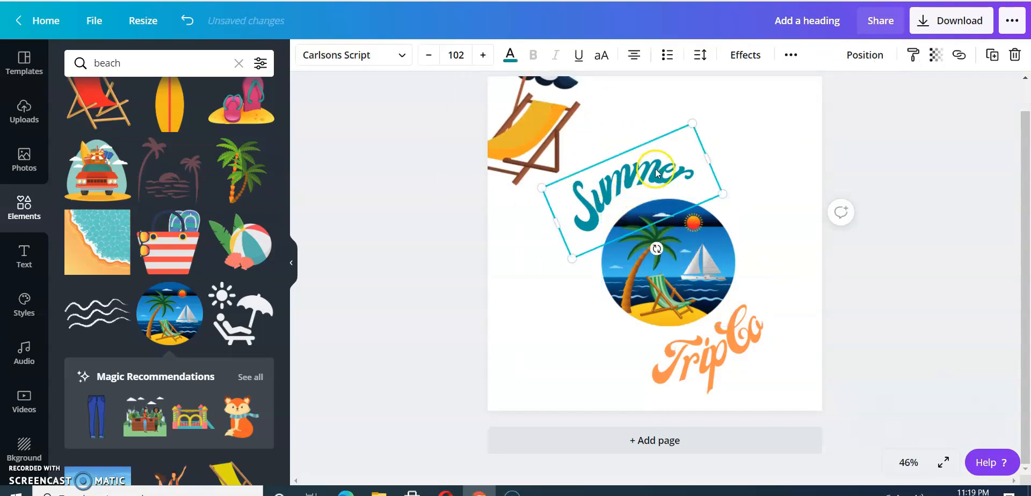
left_click(510, 54)
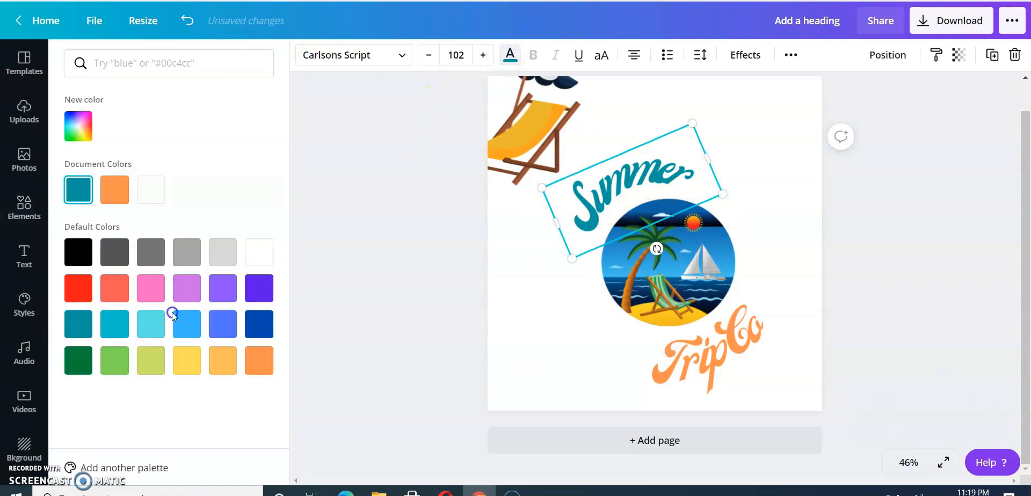
left_click(268, 329)
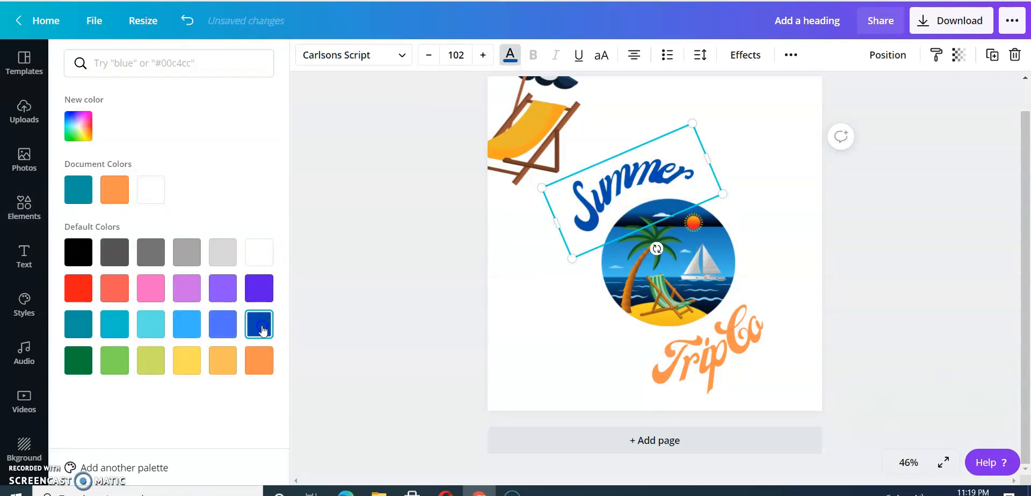
left_click(80, 127)
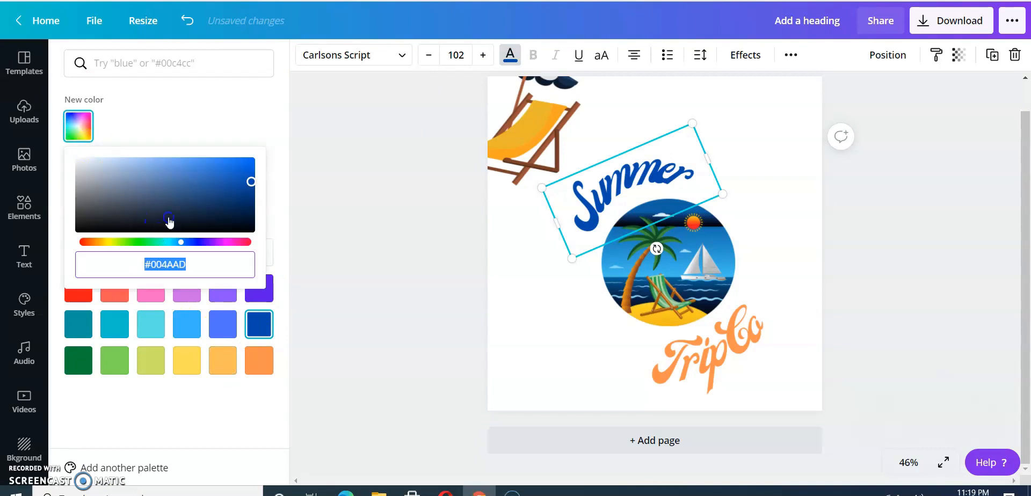
left_click_drag(251, 182, 251, 205)
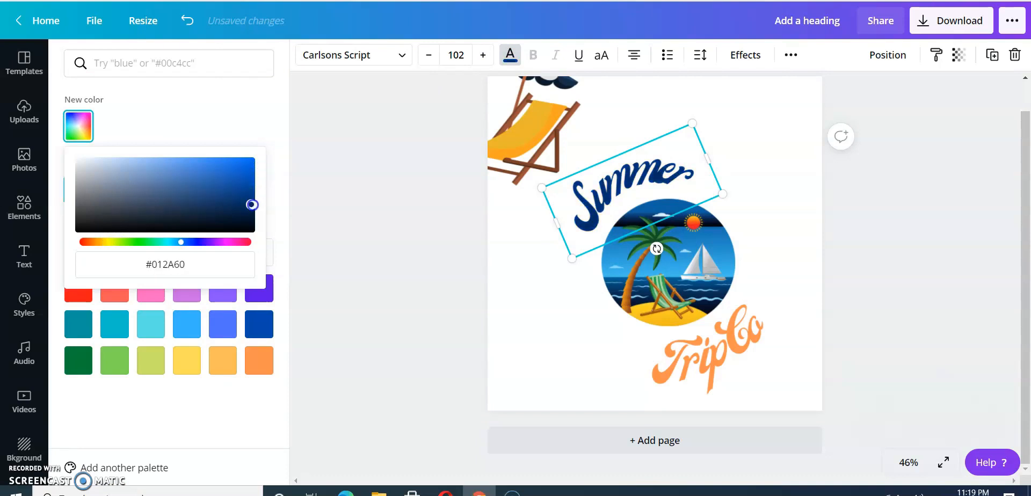
left_click(533, 270)
Step: Try burnt orange #CB5C18 on the "TripCo" text and set its color to black, #000000
left_click(729, 373)
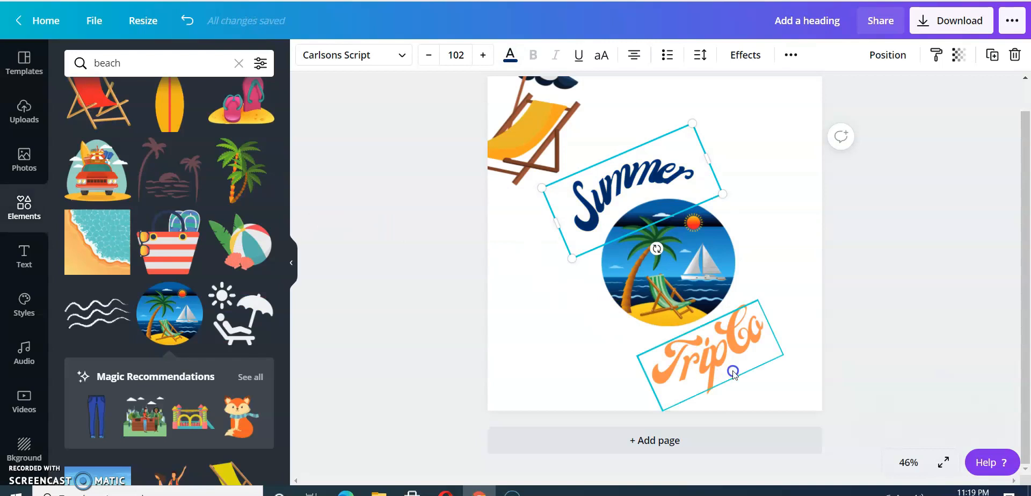
left_click(510, 55)
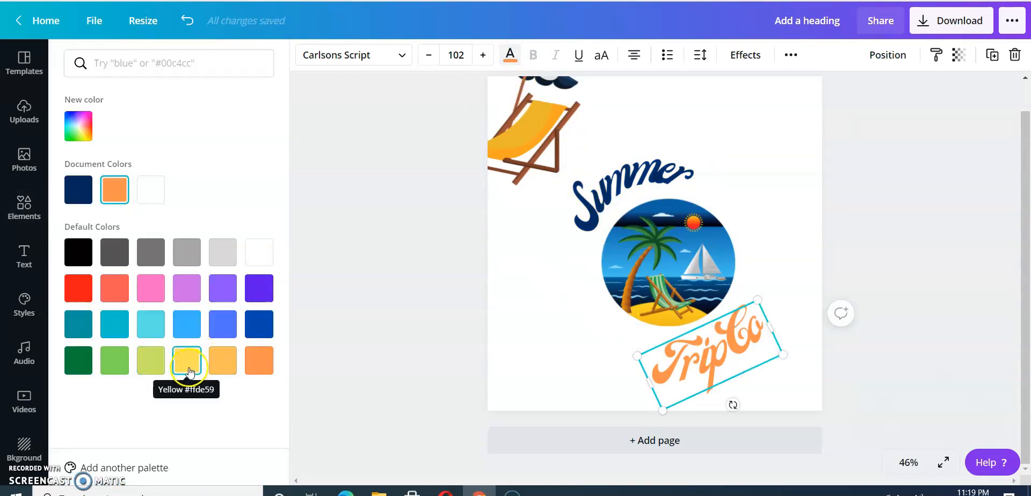
left_click(76, 139)
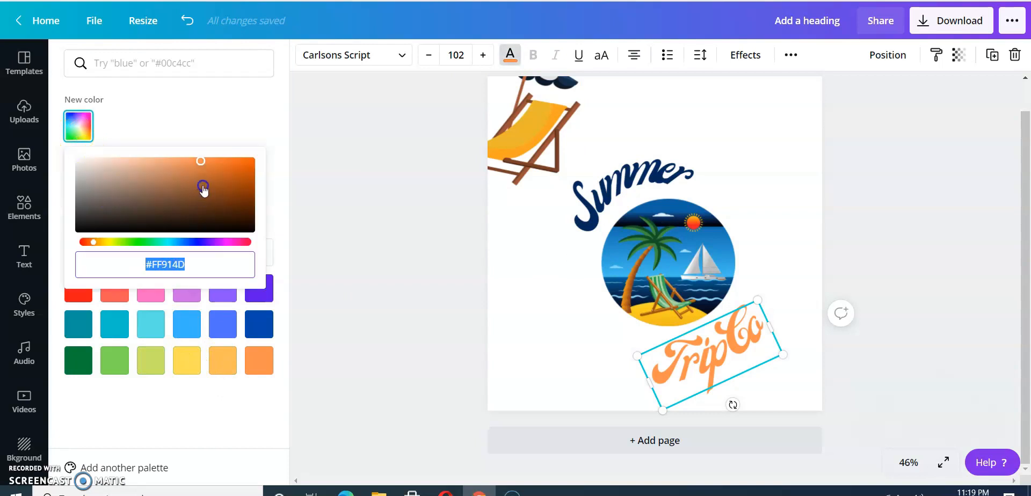
left_click_drag(205, 164, 225, 242)
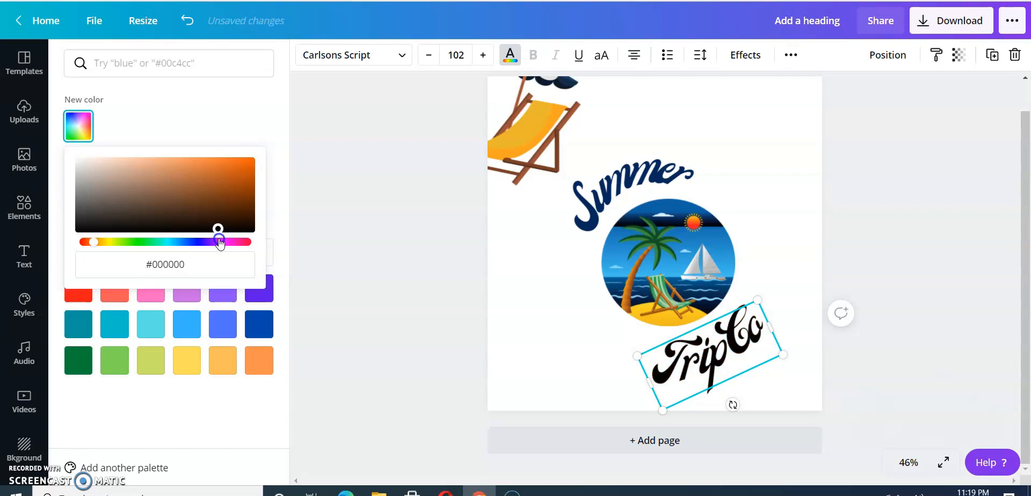
left_click_drag(210, 250, 234, 177)
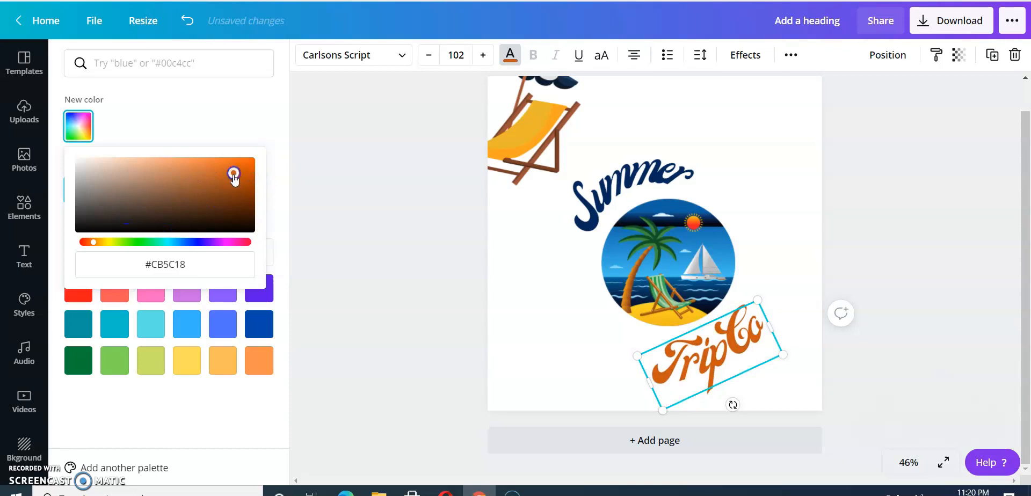
left_click_drag(233, 174, 161, 229)
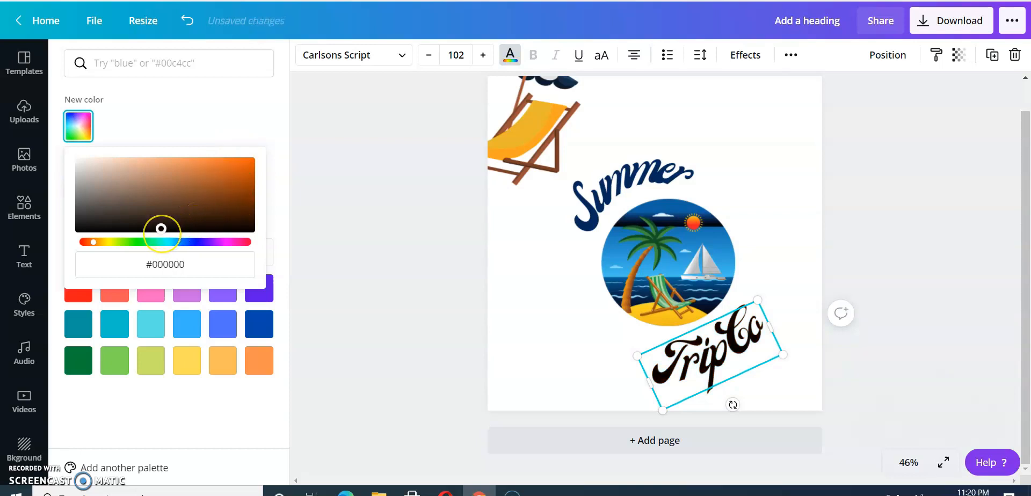
left_click(506, 340)
left_click(538, 345)
left_click(808, 369)
left_click(944, 251)
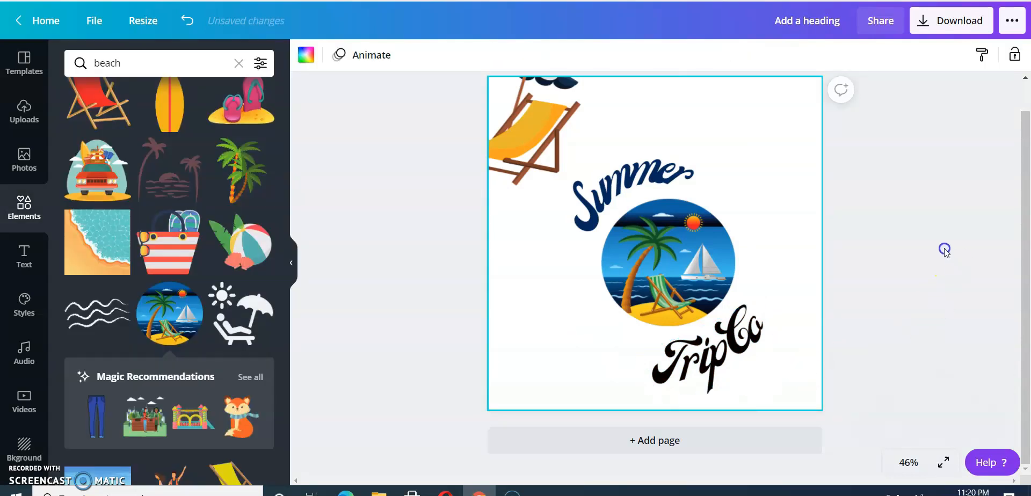
Step: Try dark yellow and gold shades such as #625217 and #B29B4B on the "TripCo" text, and return it to black, #000000
left_click(730, 370)
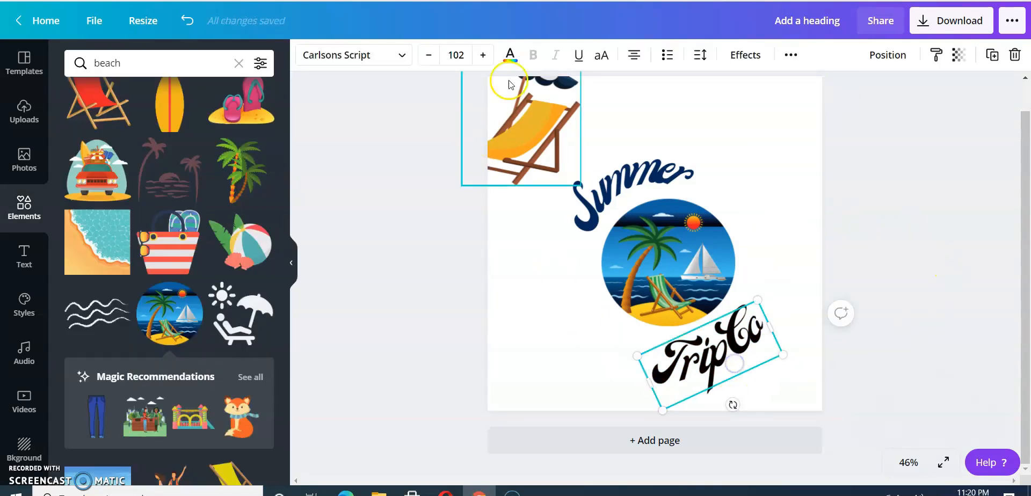
left_click(510, 55)
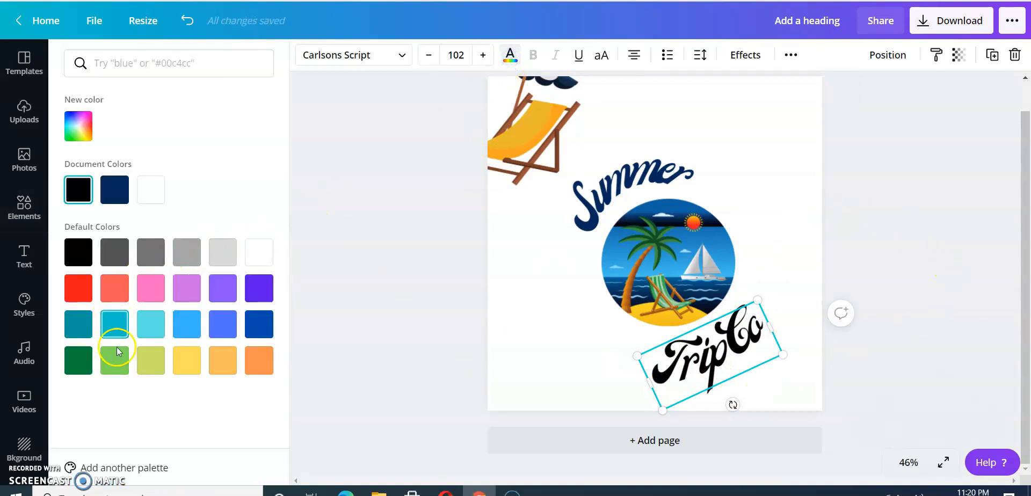
left_click(83, 129)
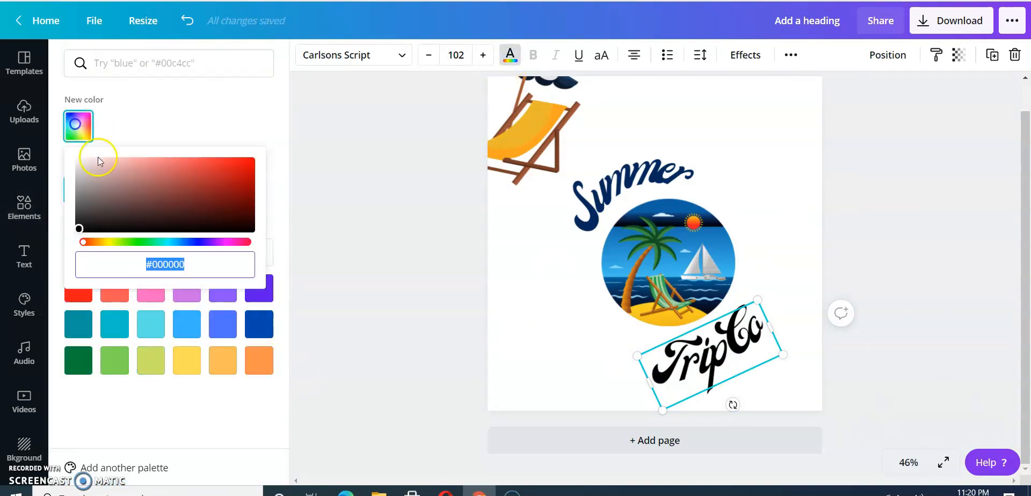
left_click(110, 243)
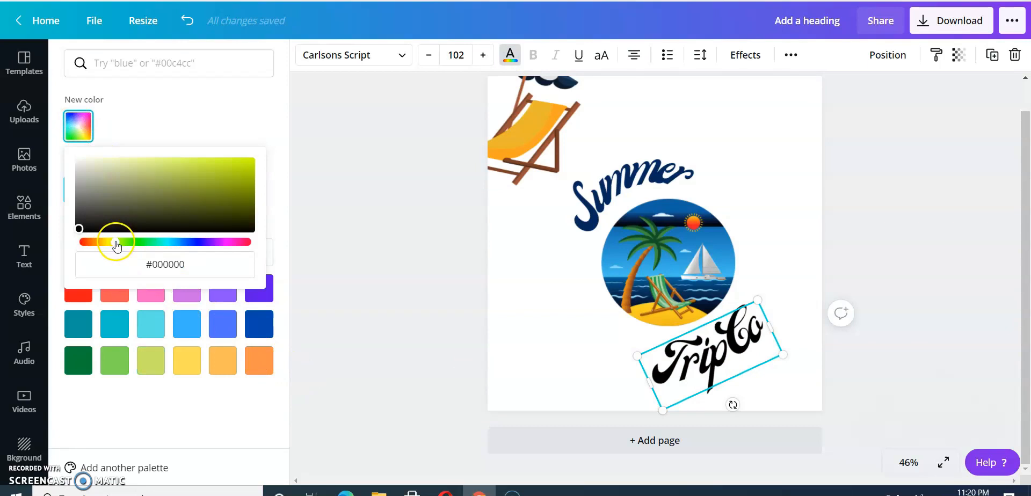
left_click_drag(110, 246, 106, 247)
left_click_drag(124, 208, 212, 221)
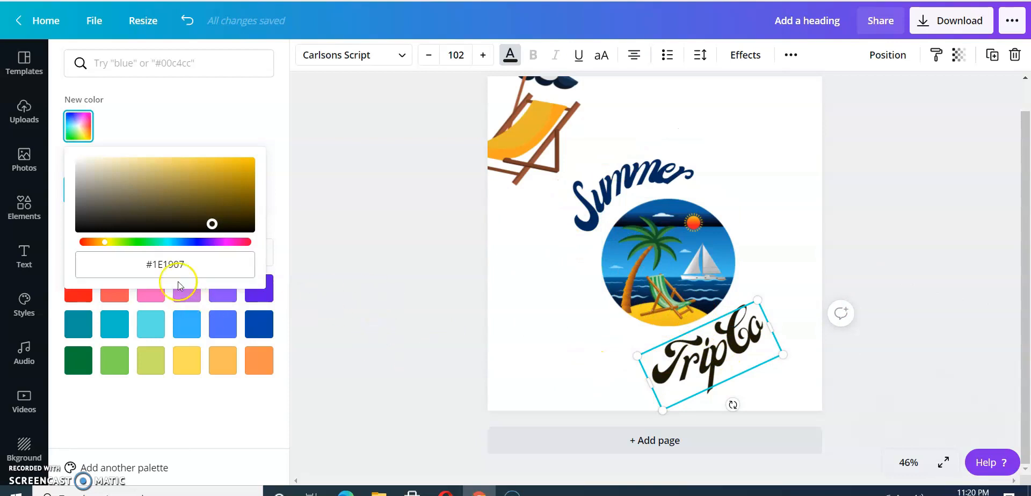
left_click_drag(219, 228, 212, 204)
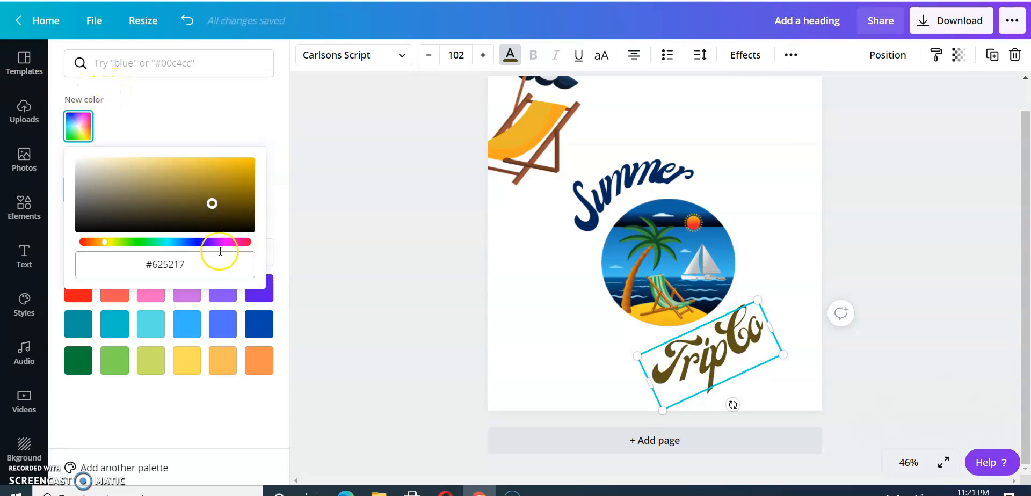
left_click_drag(212, 207, 193, 214)
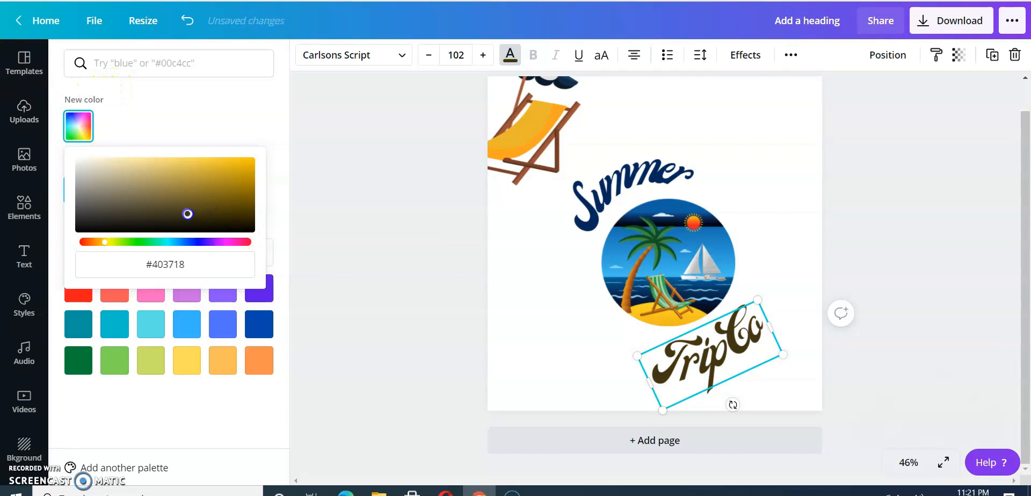
left_click_drag(187, 214, 180, 180)
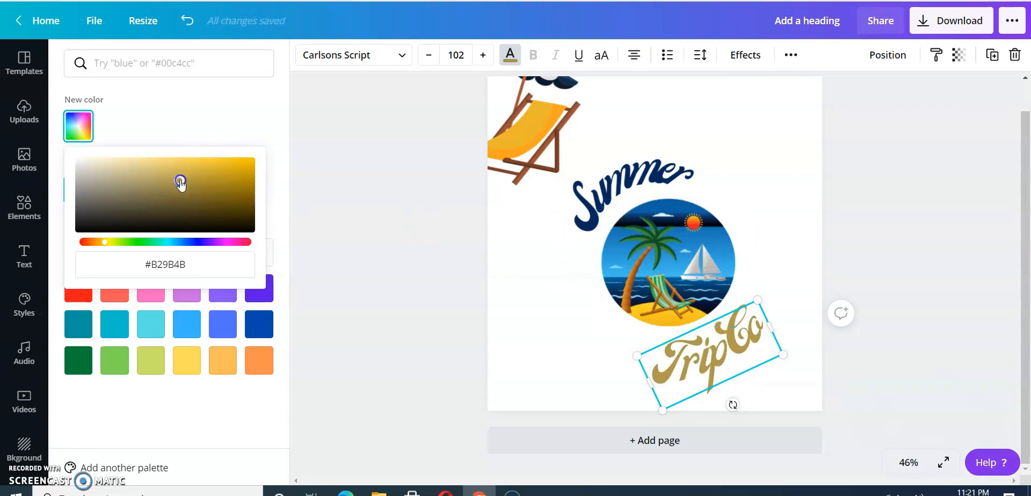
left_click_drag(181, 182, 220, 230)
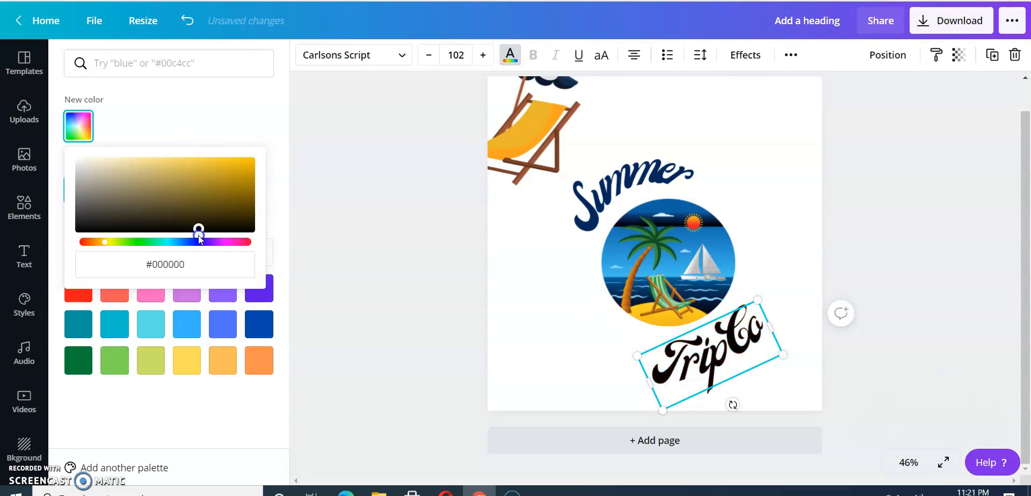
left_click(511, 291)
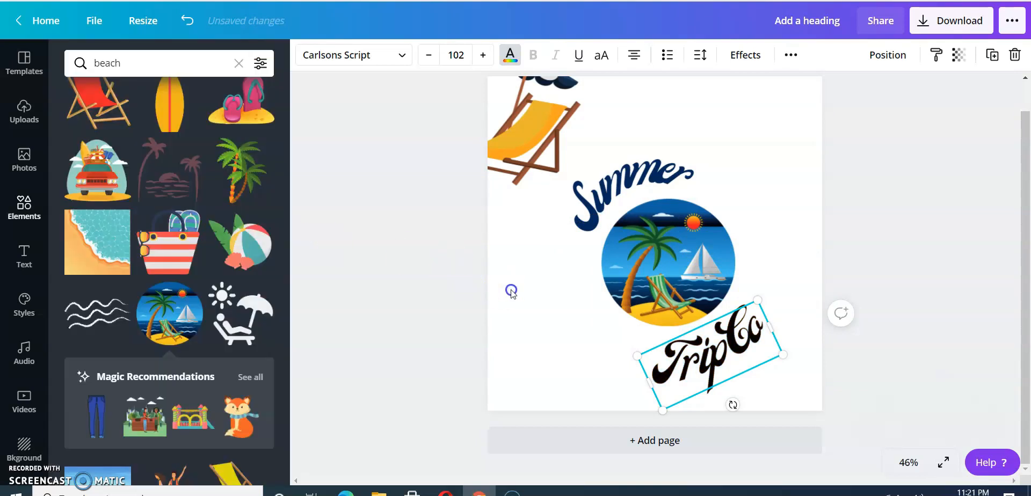
Step: Remove the yellow deck chair with its umbrella from the page
left_click(610, 303)
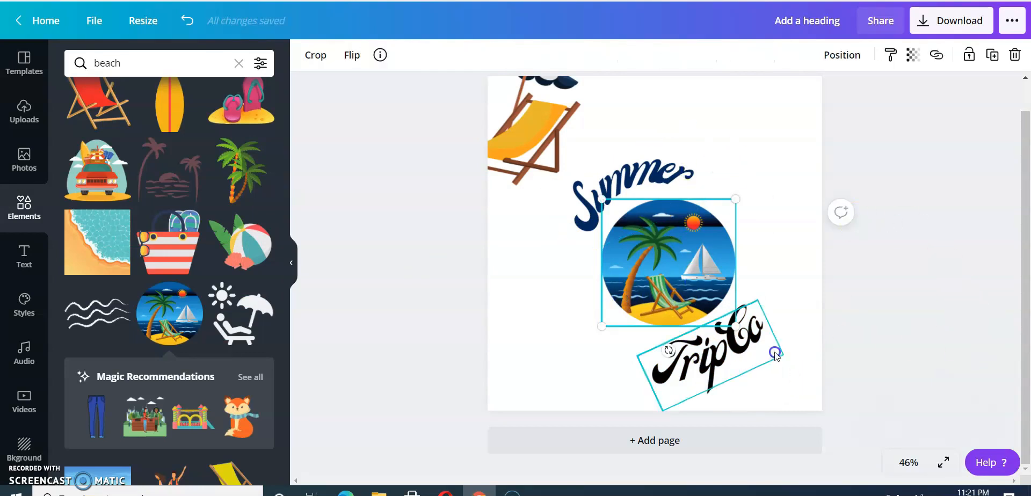
left_click_drag(534, 107, 527, 199)
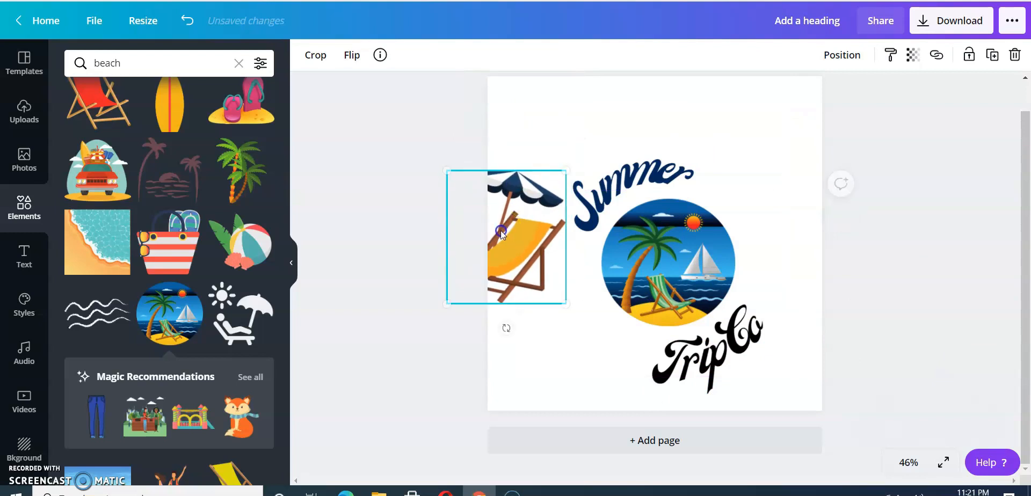
key("Delete")
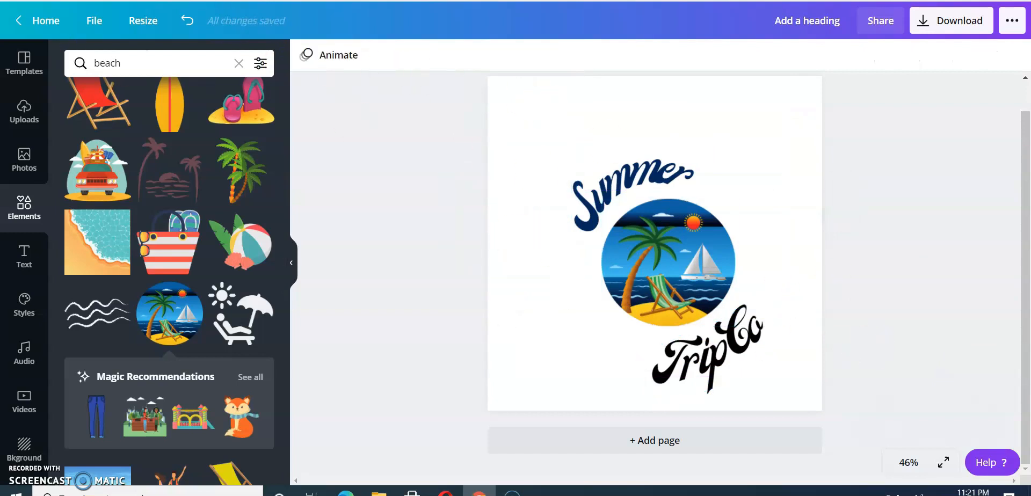
Step: Group "Summer", the round beach illustration and "TripCo", enlarge the group to nearly fill the page, and center it horizontally
left_click_drag(528, 131, 789, 404)
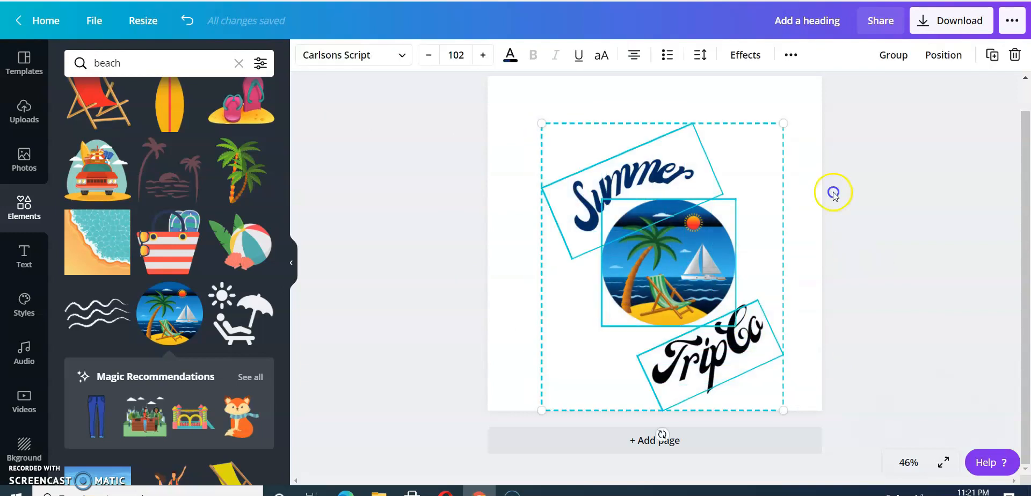
left_click(894, 63)
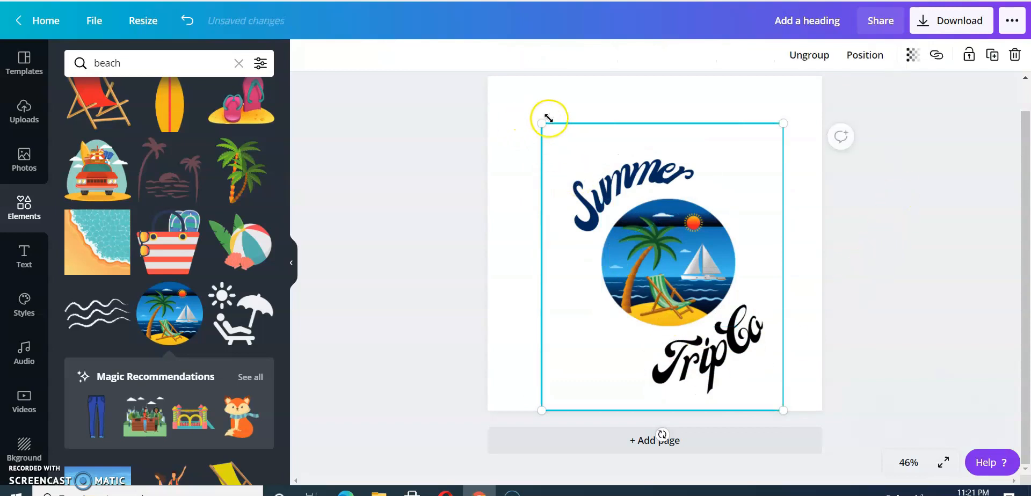
left_click_drag(542, 124, 487, 92)
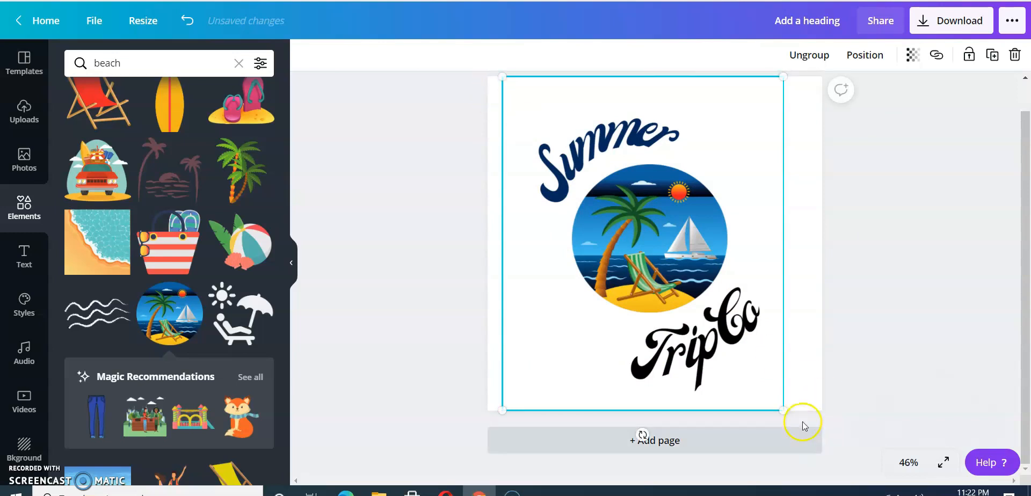
left_click_drag(784, 410, 846, 432)
left_click(703, 307)
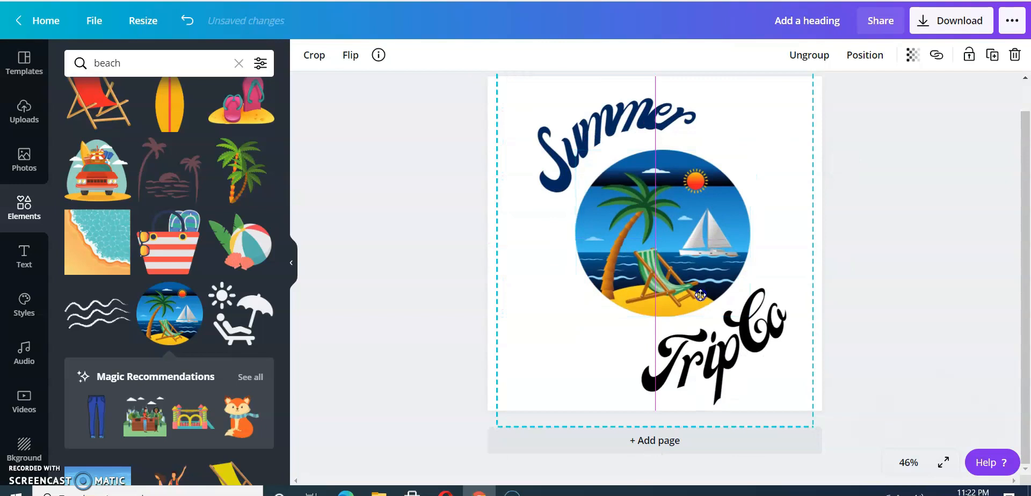
left_click(914, 249)
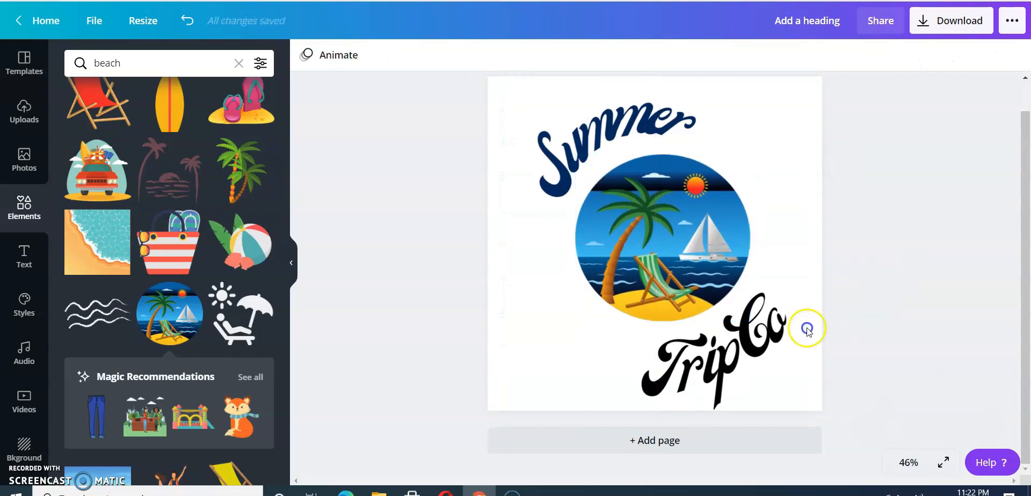
Step: Try tilting the grouped design slightly clockwise and shifting it lower on the page
left_click(746, 322)
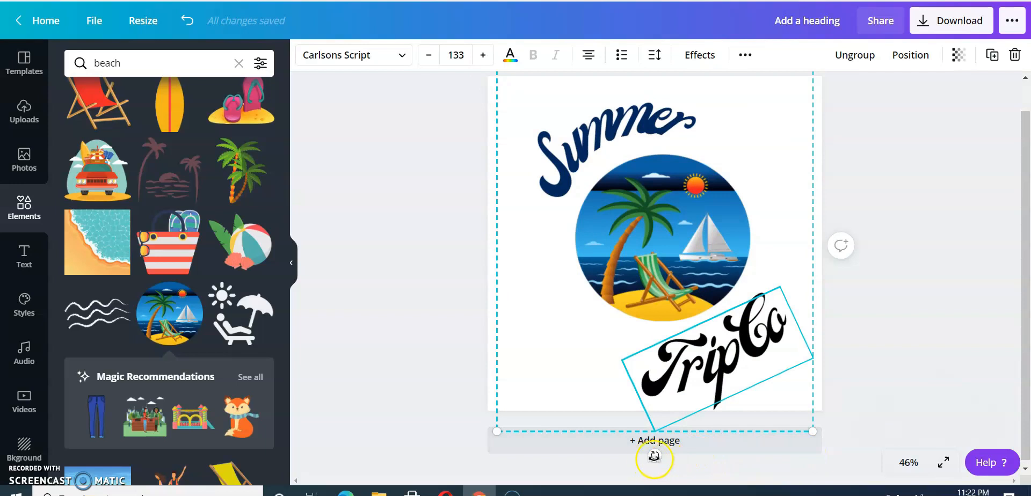
left_click_drag(644, 459, 647, 438)
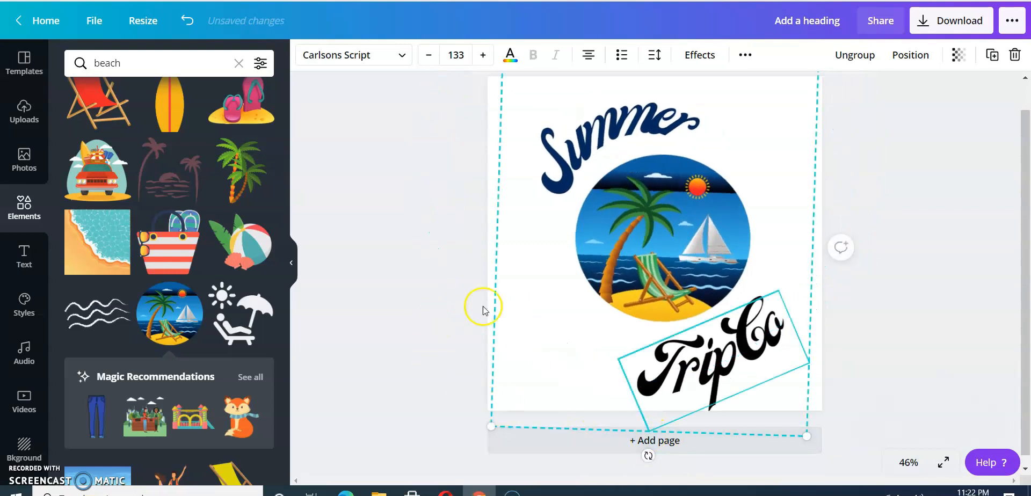
left_click(887, 263)
left_click_drag(672, 353, 671, 371)
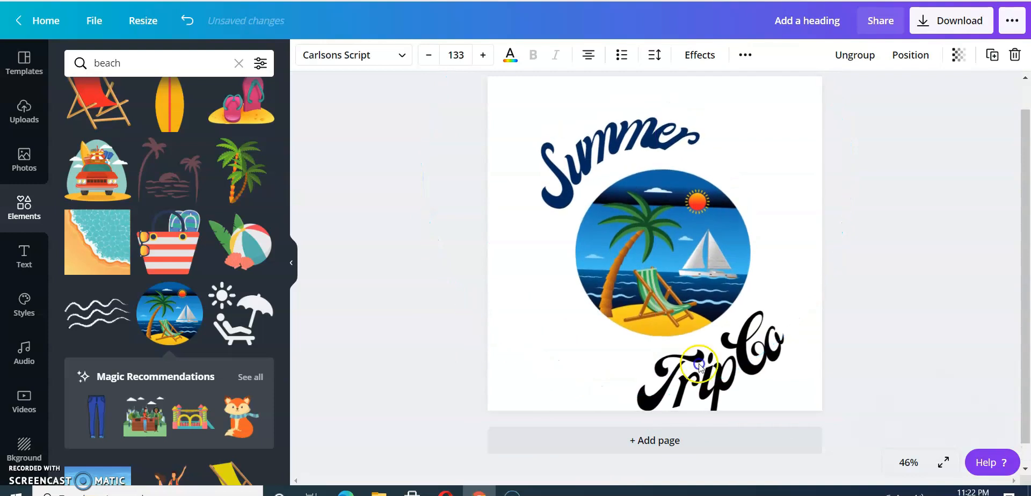
left_click(964, 256)
left_click_drag(739, 356, 744, 342)
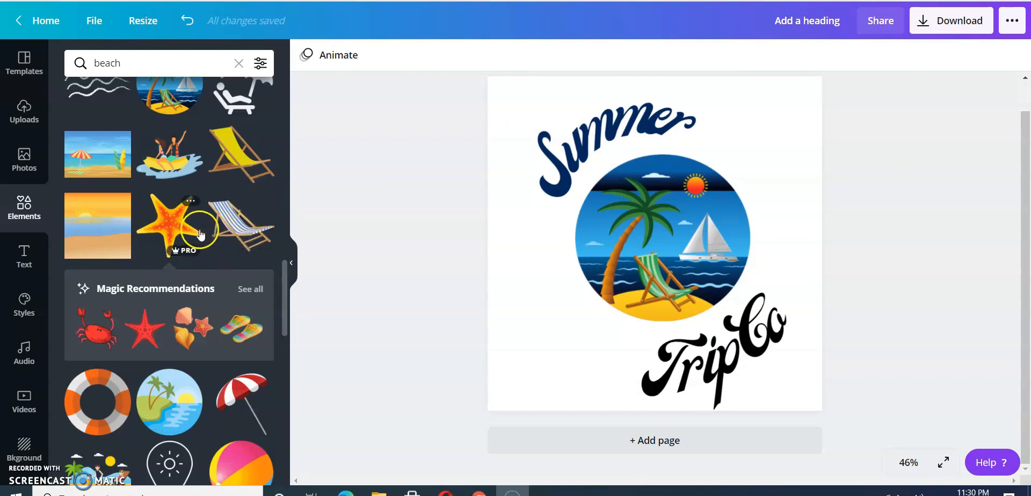
Step: Add the orange starfish from the "beach" elements, scale it down, and place it below the illustration against the "T" of "TripCo"
scroll(230, 295, "down", 6)
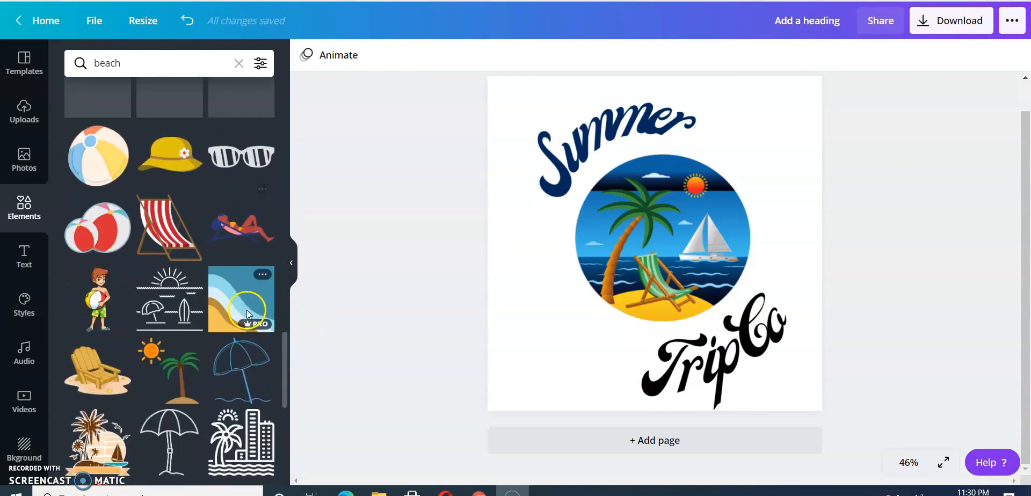
scroll(247, 313, "up", 5)
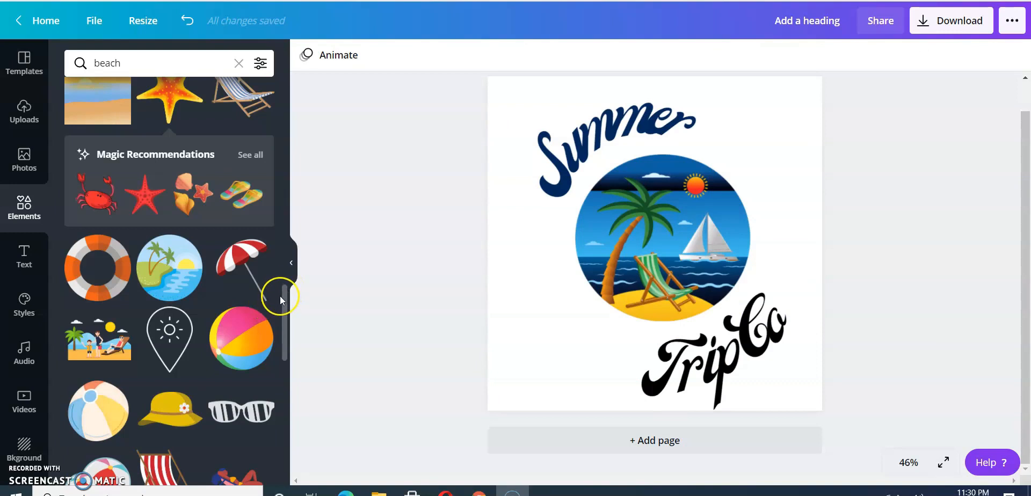
scroll(279, 298, "up", 4)
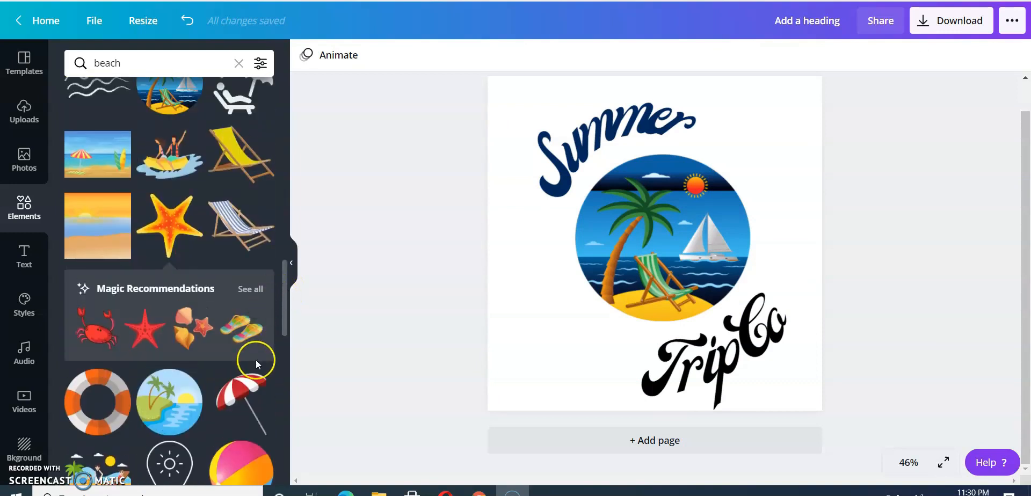
scroll(259, 343, "down", 1)
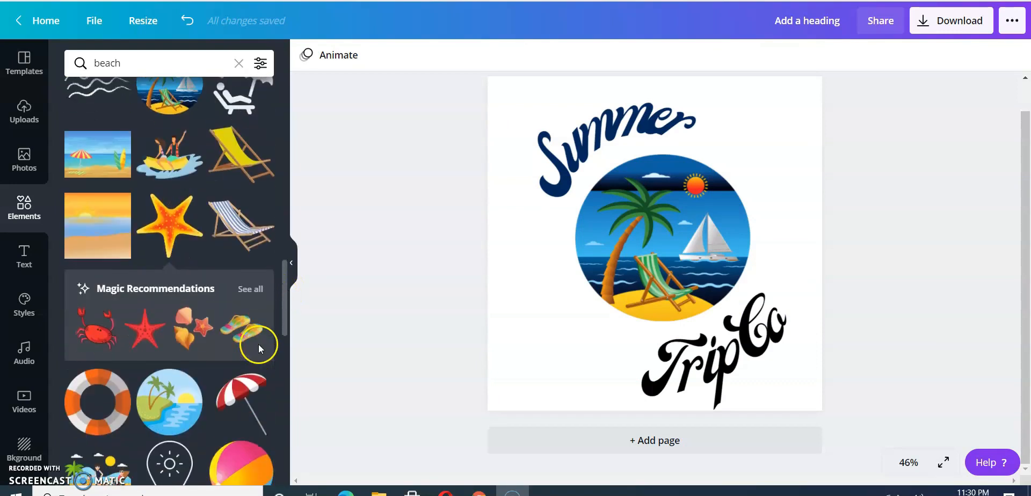
left_click(173, 236)
left_click_drag(677, 239, 636, 327)
left_click_drag(539, 261, 596, 307)
left_click_drag(649, 385, 645, 365)
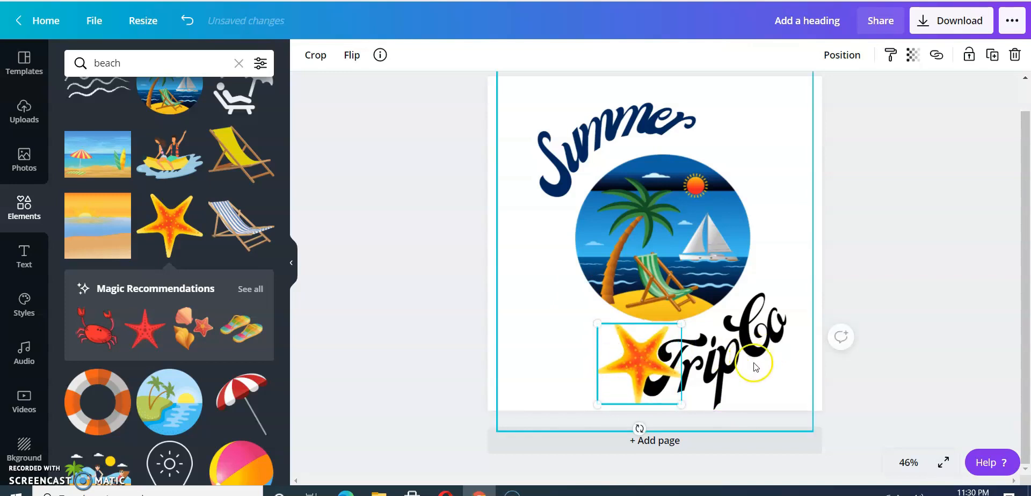
left_click_drag(641, 363, 632, 363)
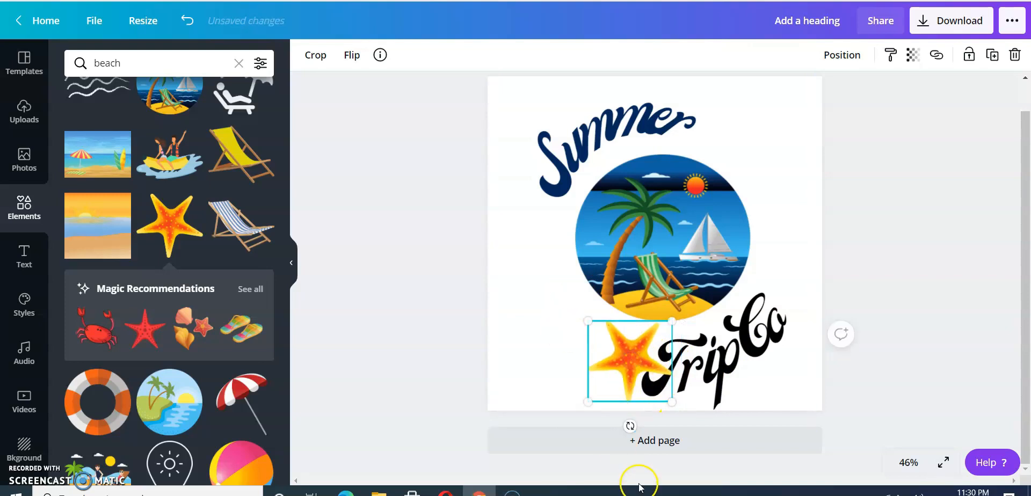
Step: Send the starfish backward so it sits behind the "TripCo" lettering
left_click(647, 364)
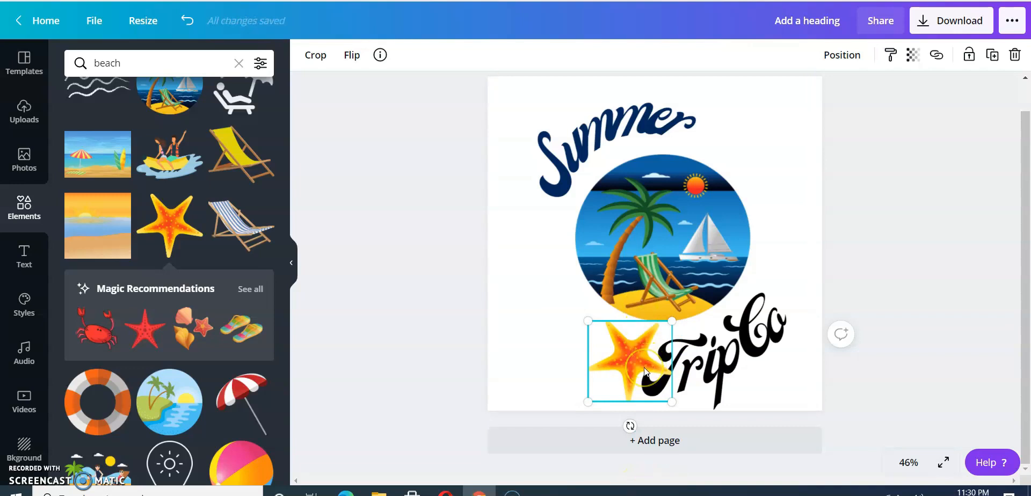
right_click(644, 368)
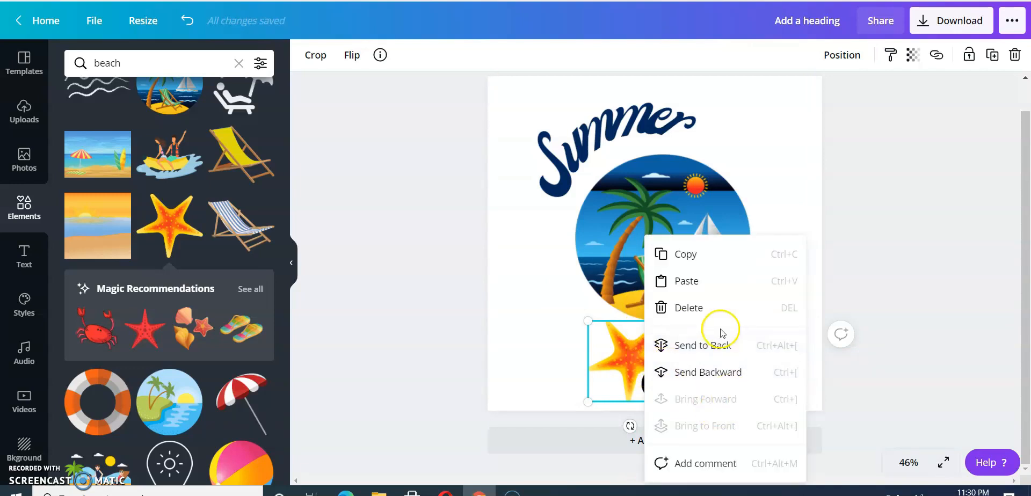
left_click(690, 373)
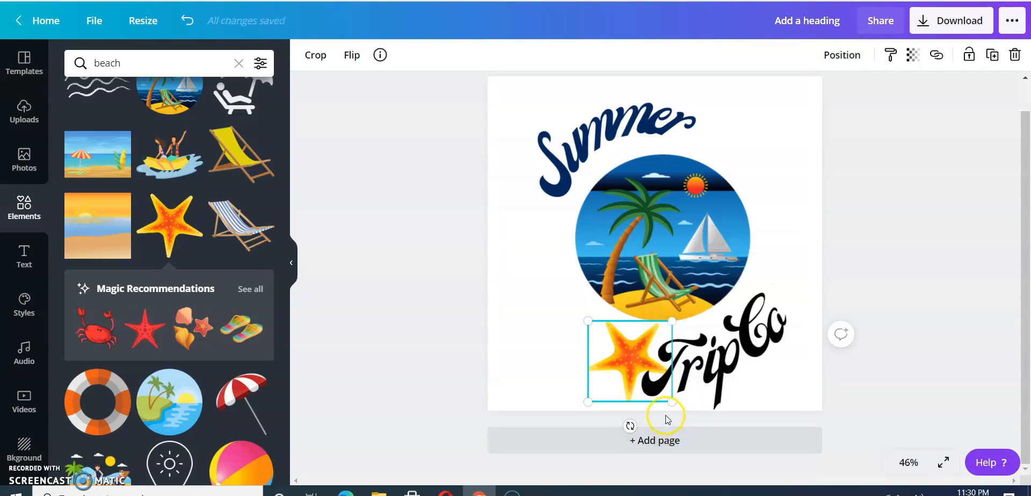
Step: Try shrinking the starfish to about 228 by 220 and nudging the design upward, and undo these changes and the layer change
left_click_drag(676, 400, 660, 393)
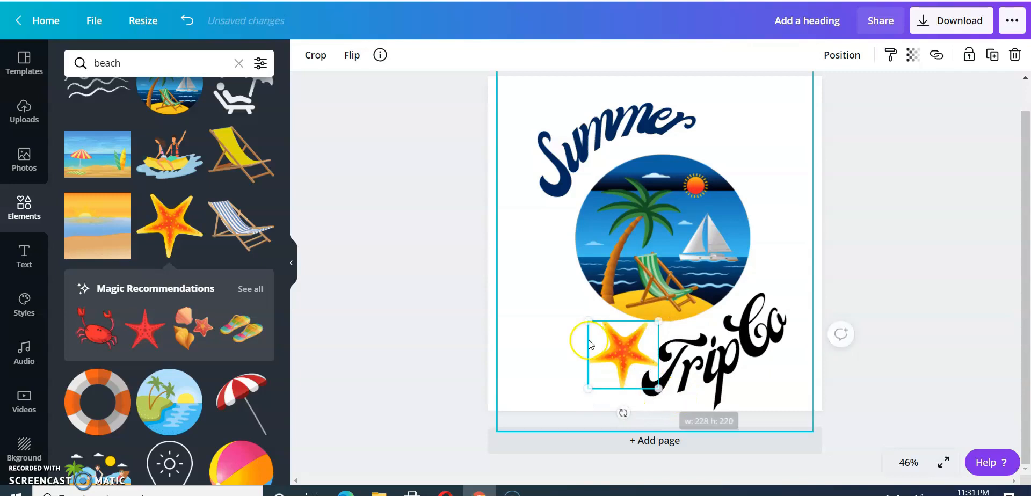
mouse_move(624, 340)
left_mouse_down()
mouse_move(632, 350)
mouse_move(621, 333)
left_mouse_up()
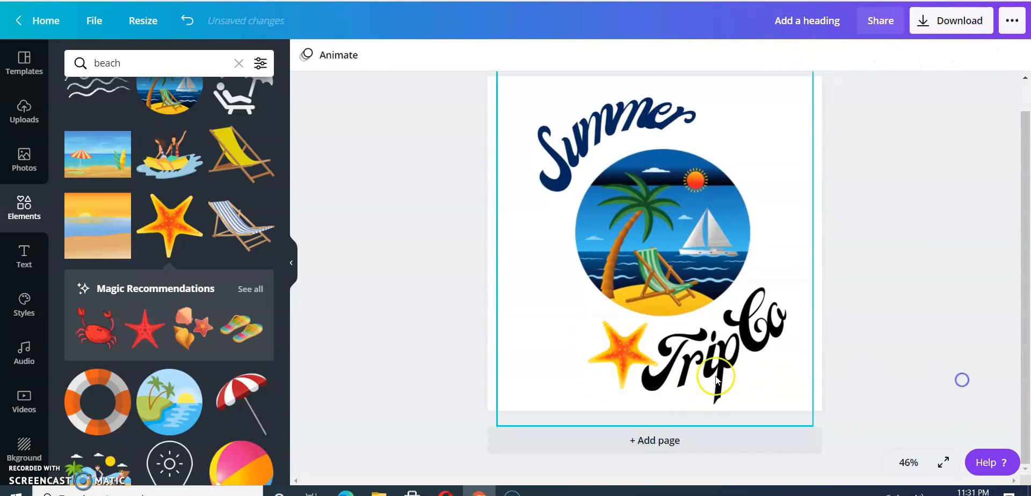
right_click(626, 356)
left_click(510, 188)
left_click(180, 22)
left_click(179, 23)
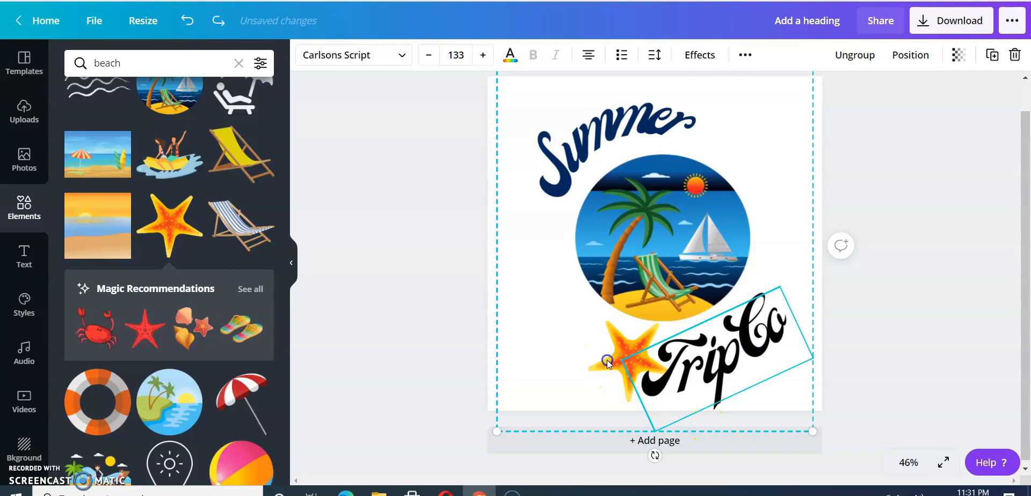
left_click(673, 434)
left_click(183, 20)
Step: Shrink the starfish slightly and reposition it below the illustration, overlapping the start of "TripCo"
left_click(591, 340)
left_click(1006, 272)
mouse_move(633, 355)
left_mouse_down()
mouse_move(634, 371)
mouse_move(627, 353)
left_mouse_up()
left_click_drag(666, 398, 651, 384)
left_click_drag(621, 346, 636, 365)
Step: Send the starfish beside "TripCo" backward so the lettering overlaps it
right_click(636, 365)
left_click(707, 398)
left_click(602, 368)
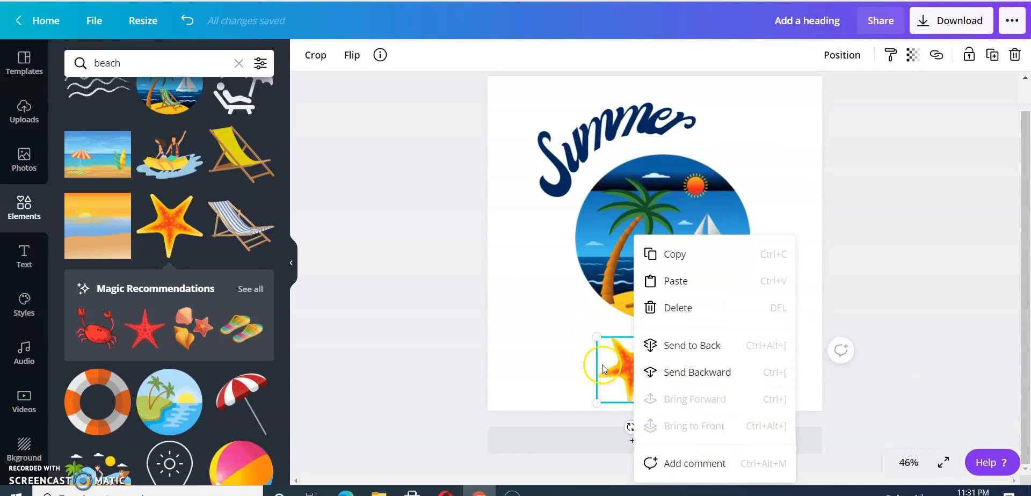
left_click(663, 376)
left_click(899, 307)
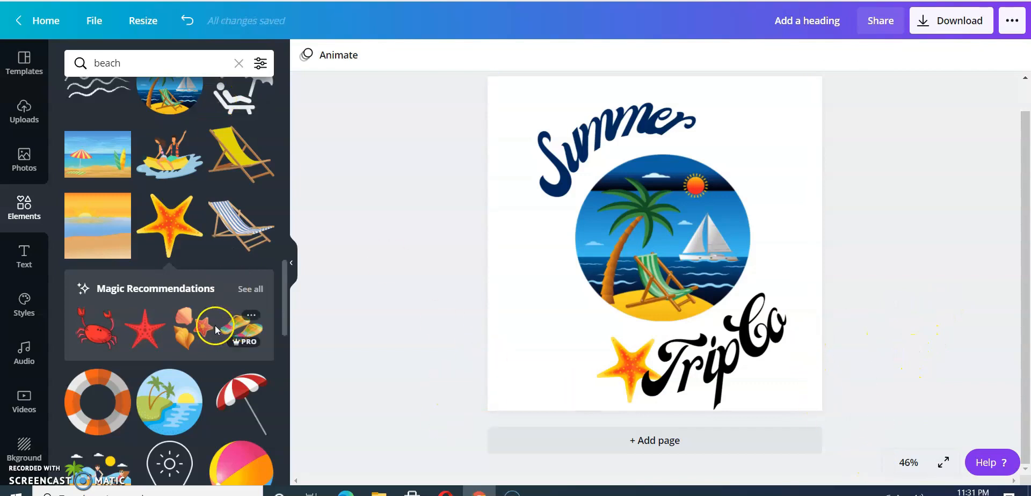
Step: Add a second orange starfish from the "beach" elements and place it against the "S" of "Summer"
left_click(193, 226)
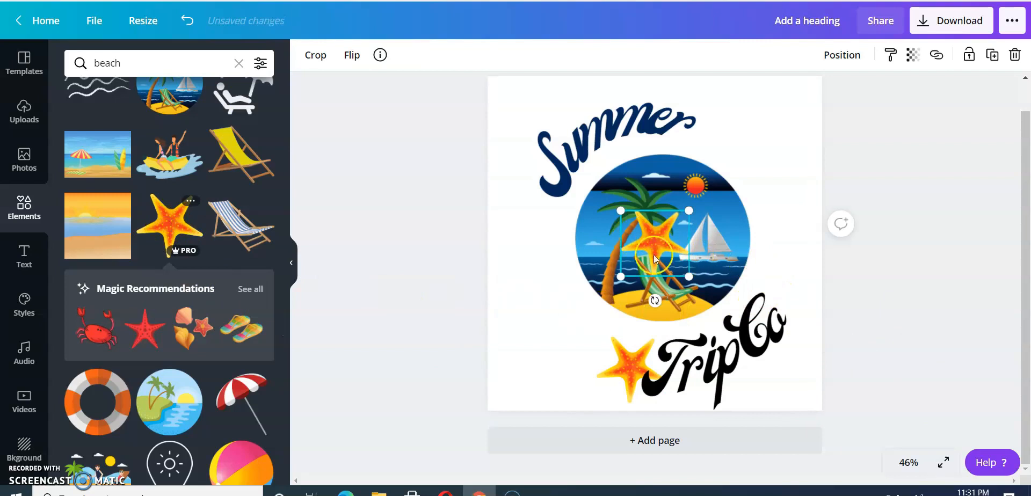
left_click_drag(671, 248, 556, 190)
Step: Try sending the second starfish behind the "Summer" lettering, and undo the layer change
right_click(550, 178)
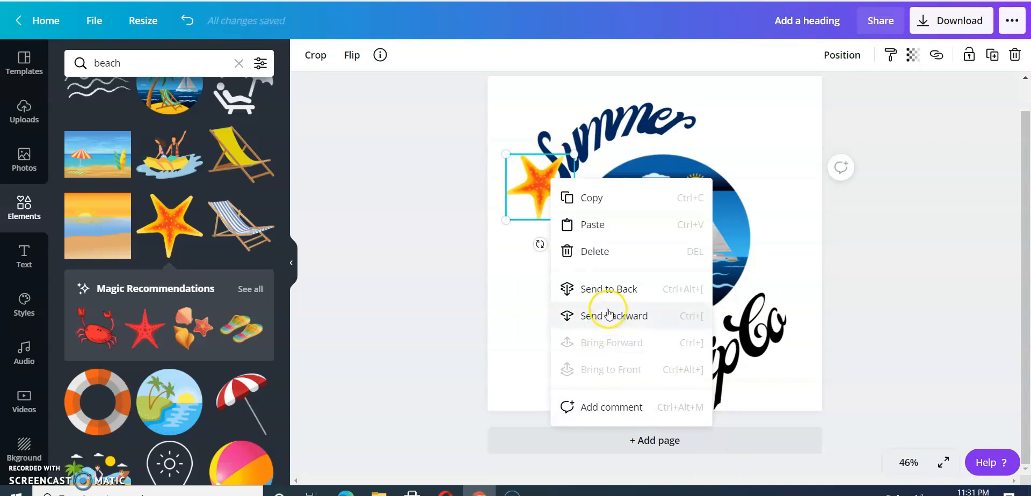
left_click(608, 316)
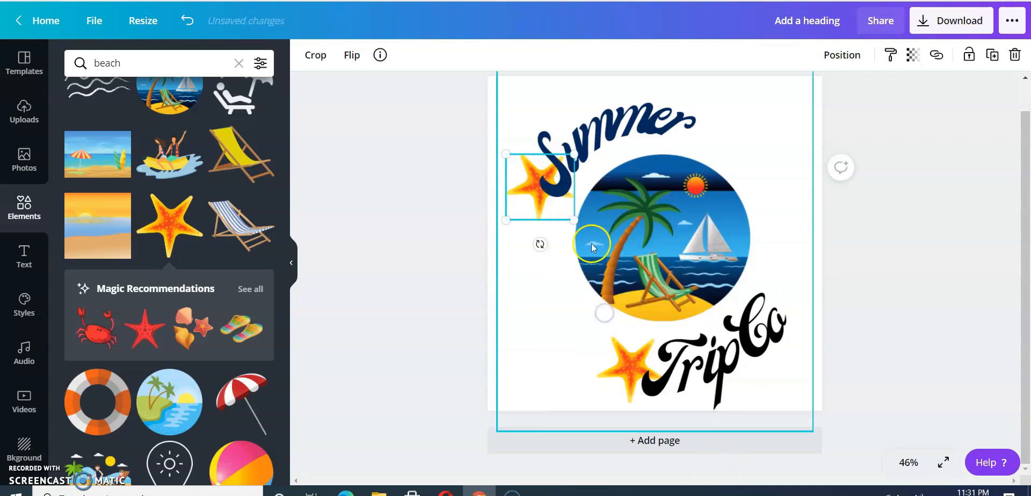
left_click(896, 77)
left_click(536, 191)
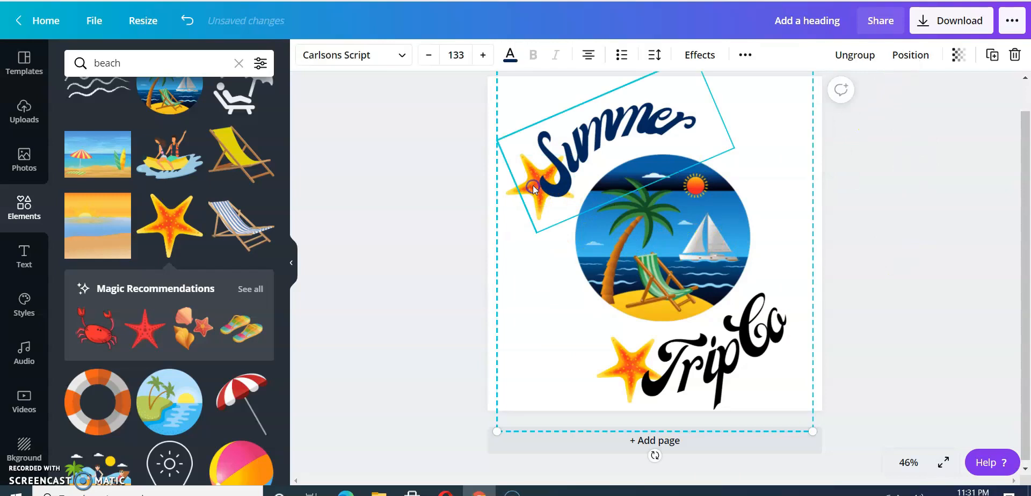
left_click(191, 24)
left_click(654, 368)
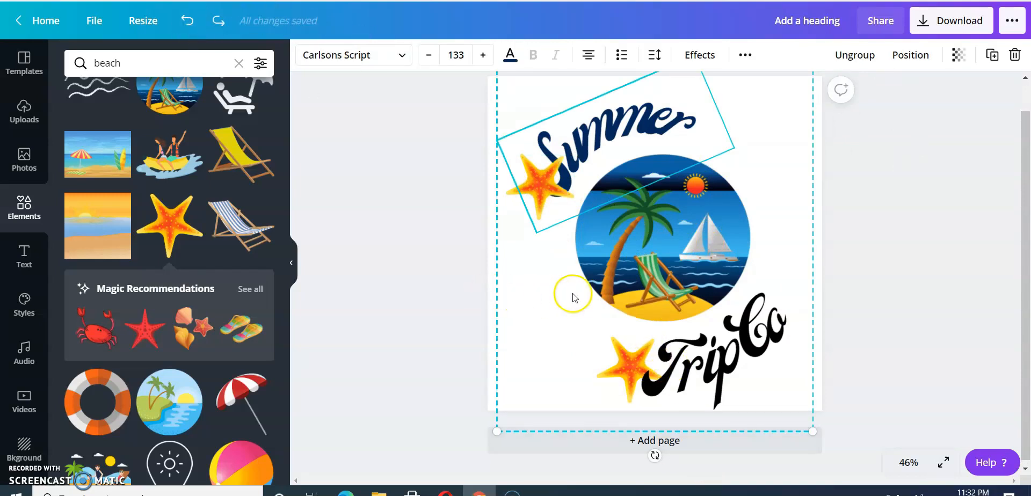
left_click(994, 143)
Step: Shrink the second starfish, place it under the final "r" of "Summer" and send it behind the lettering
left_click_drag(539, 200, 742, 163)
left_click_drag(727, 150, 675, 141)
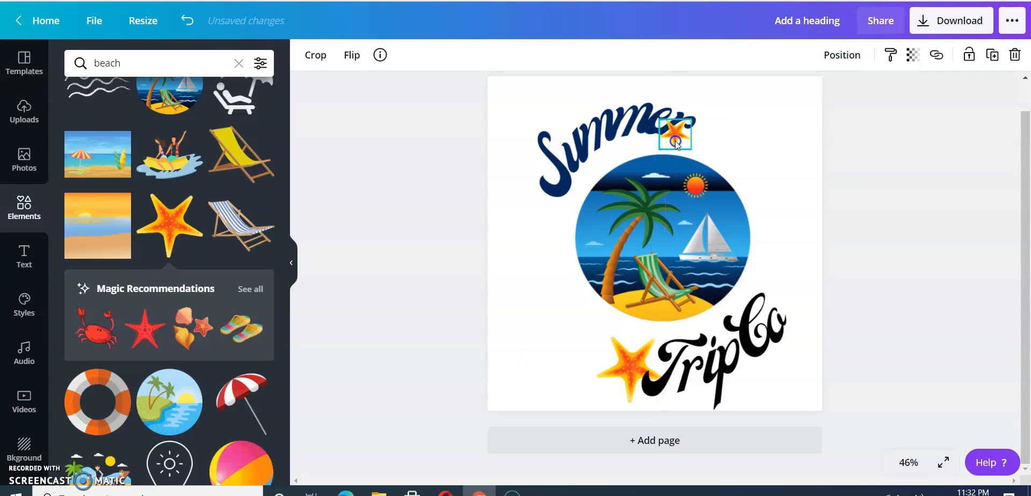
right_click(669, 140)
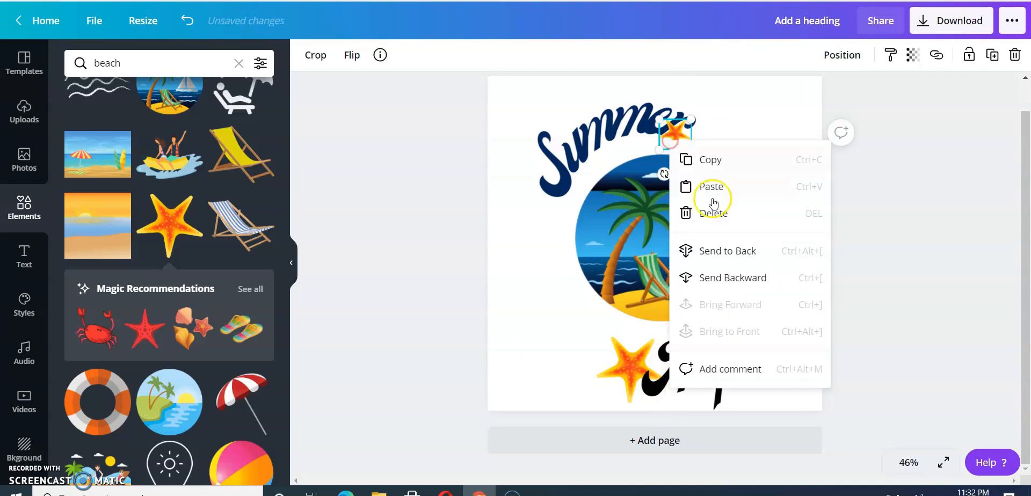
left_click(731, 277)
left_click(884, 195)
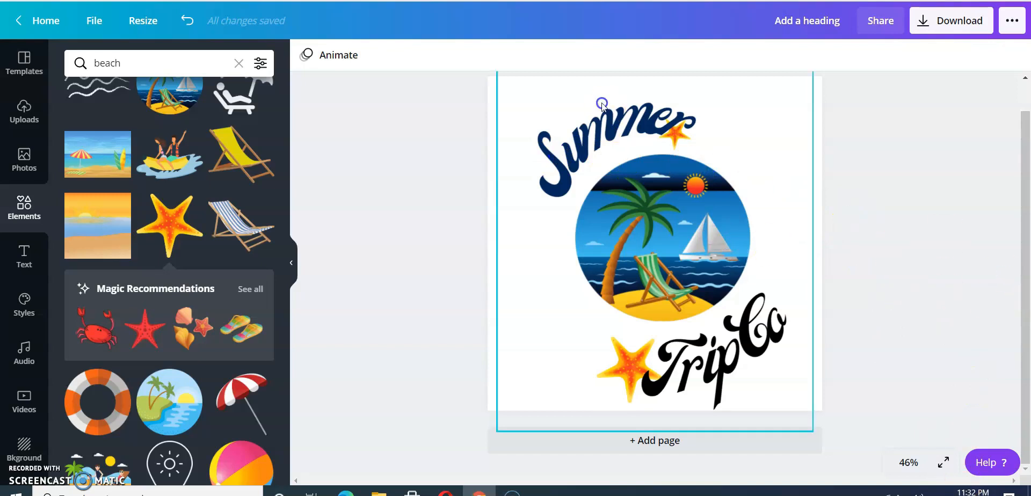
left_click_drag(446, 92, 955, 463)
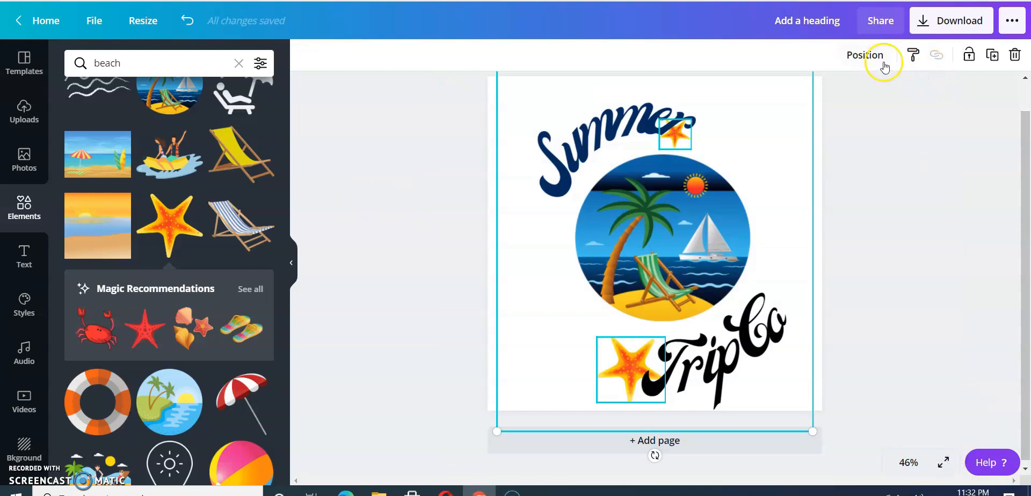
right_click(780, 291)
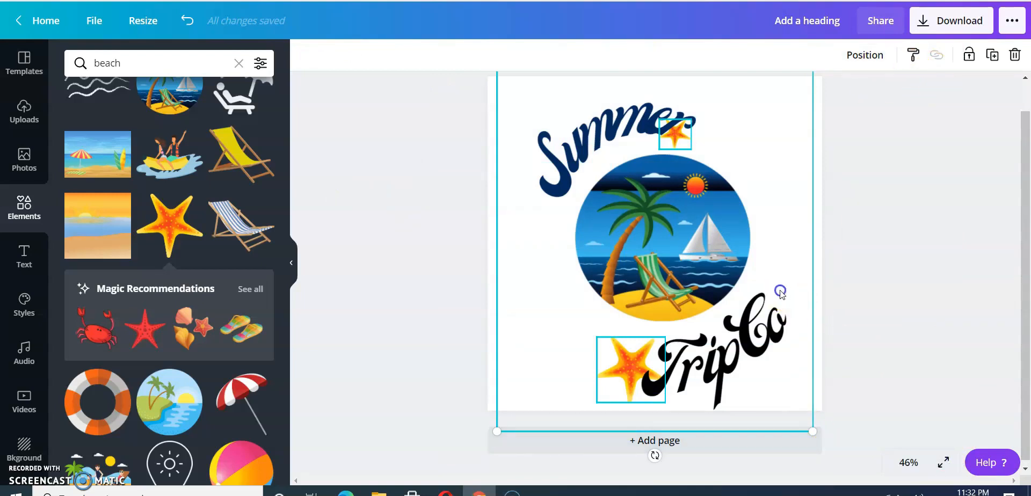
left_click_drag(780, 291, 786, 291)
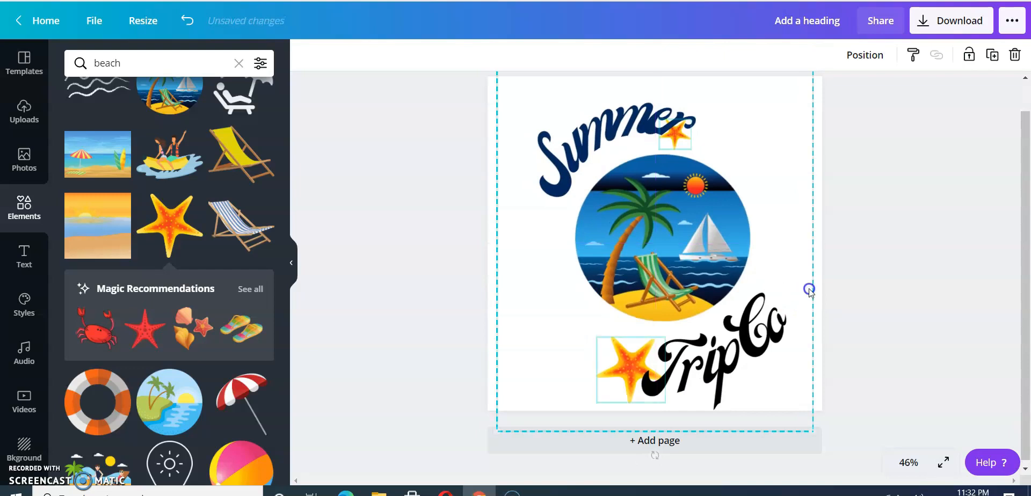
left_click(921, 307)
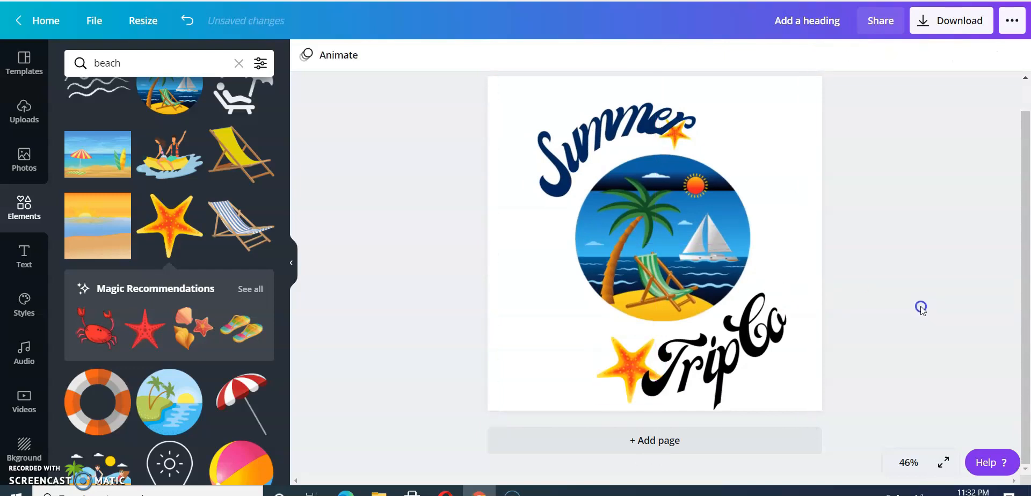
left_click(806, 214)
left_click(752, 185)
left_click(919, 209)
left_click_drag(484, 86, 965, 424)
left_click(994, 389)
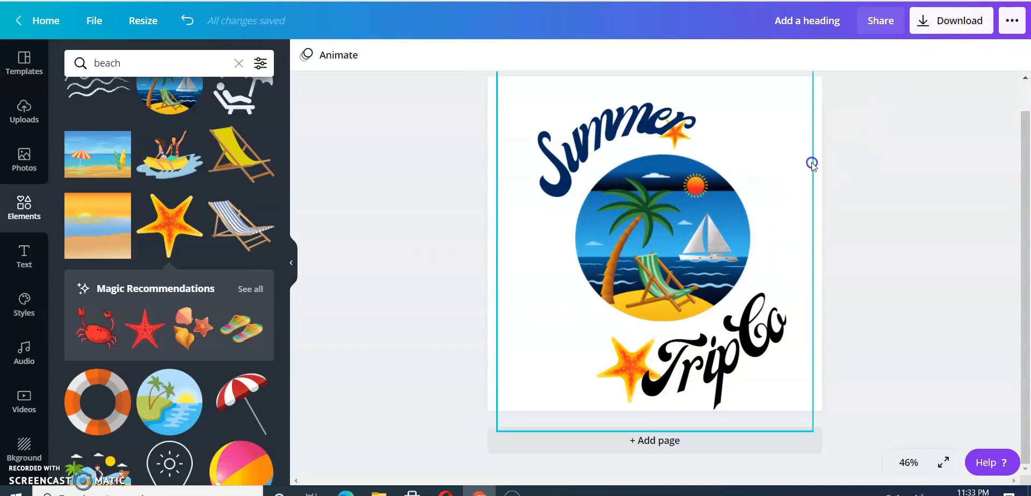
Step: Open the download settings and enable a transparent background for the PNG file
left_click(954, 32)
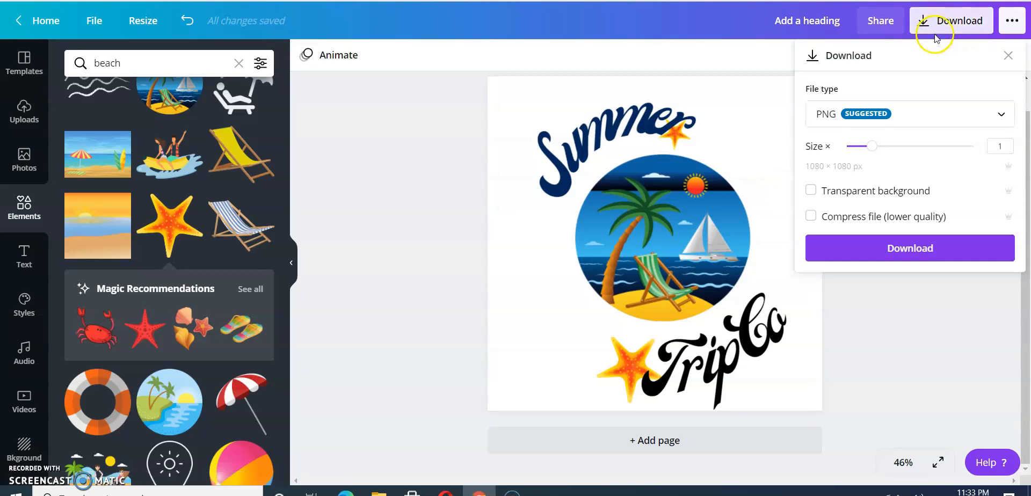
left_click(919, 256)
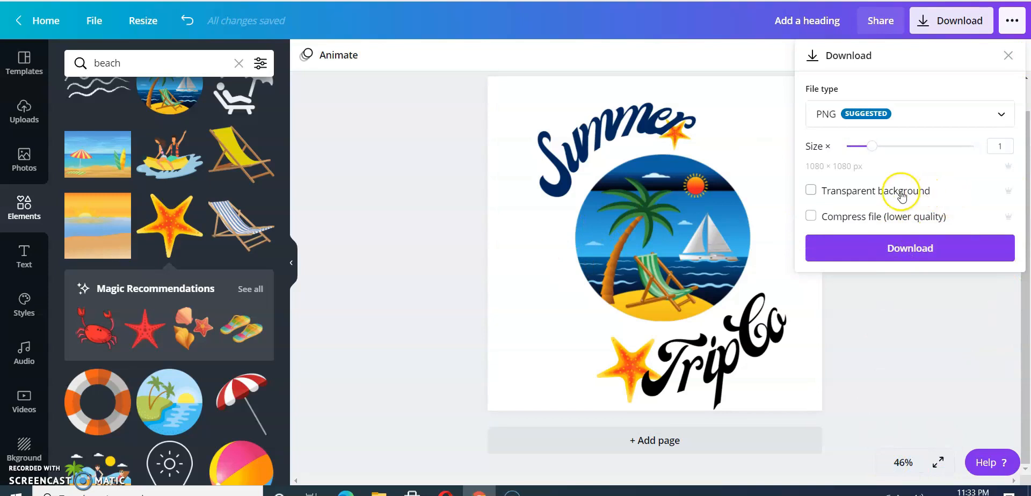
left_click(810, 190)
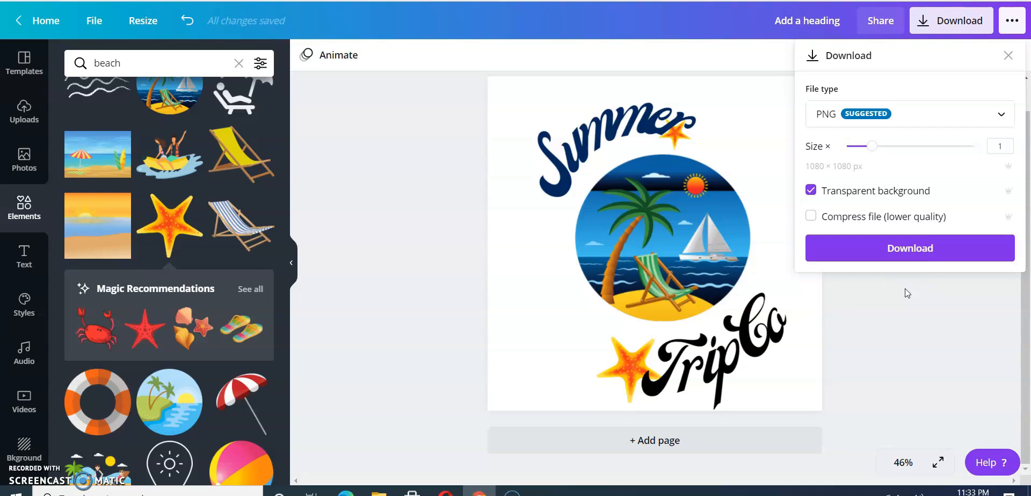
Step: Examine the file types offered for the download, keeping PNG selected
left_click(921, 123)
left_click(898, 131)
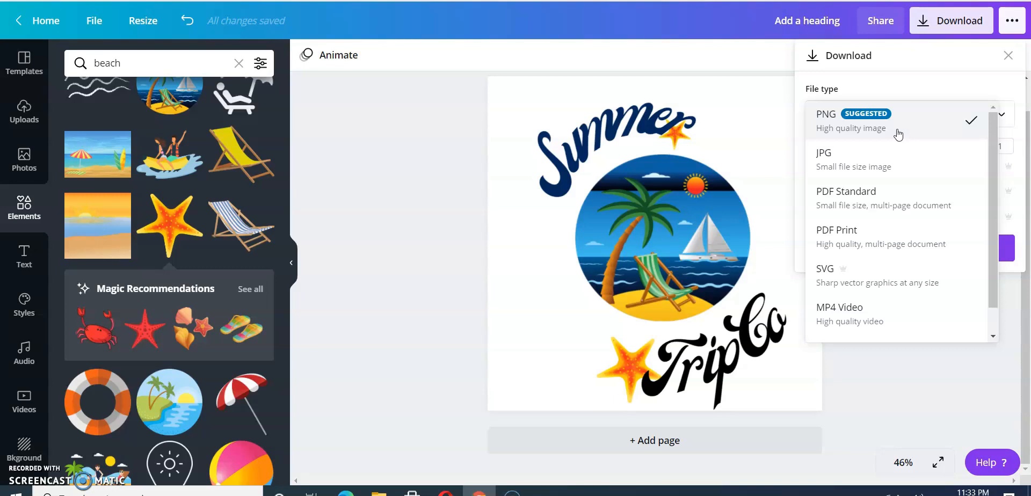
scroll(878, 236, "down", 1)
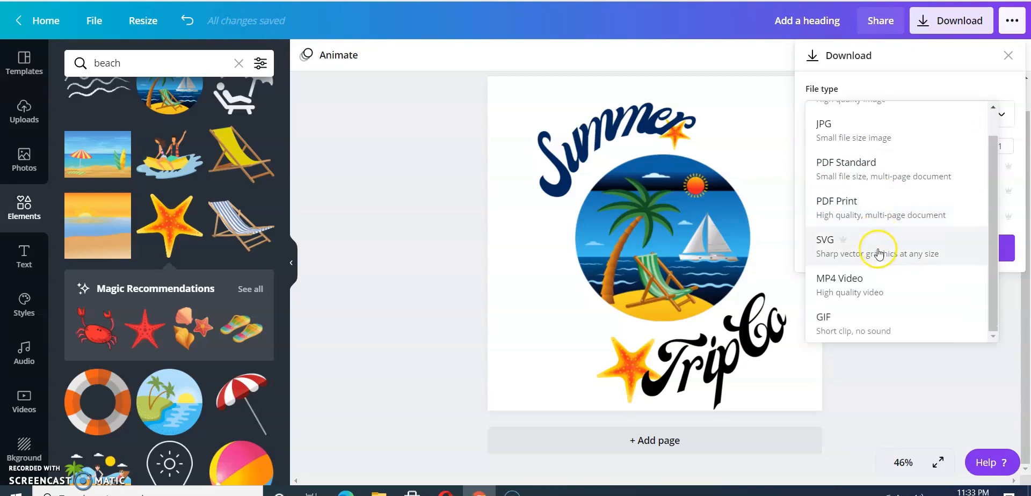
scroll(886, 323, "up", 1)
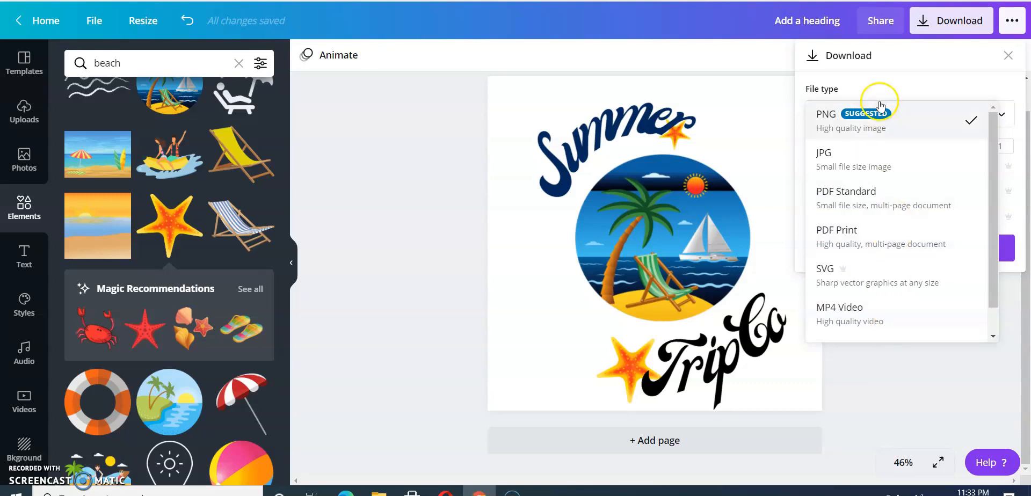
scroll(877, 268, "down", 1)
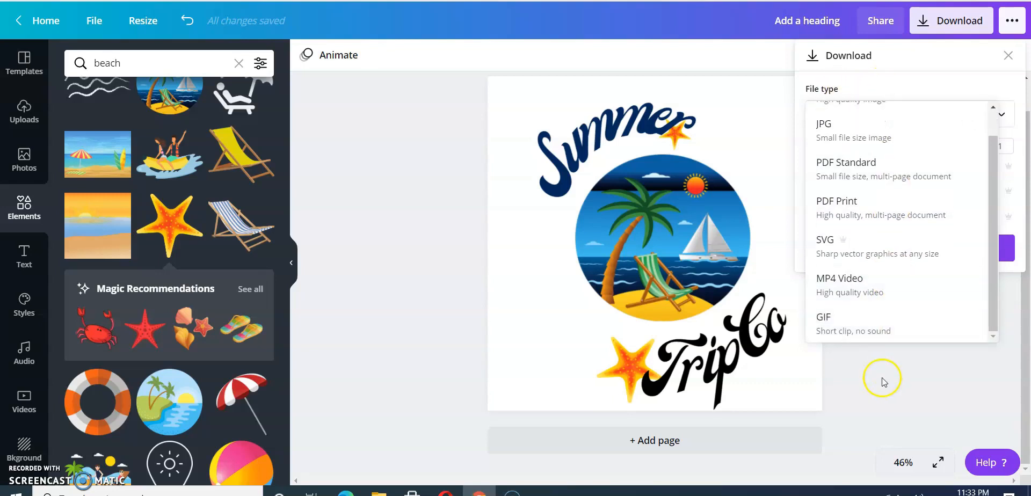
left_click(881, 388)
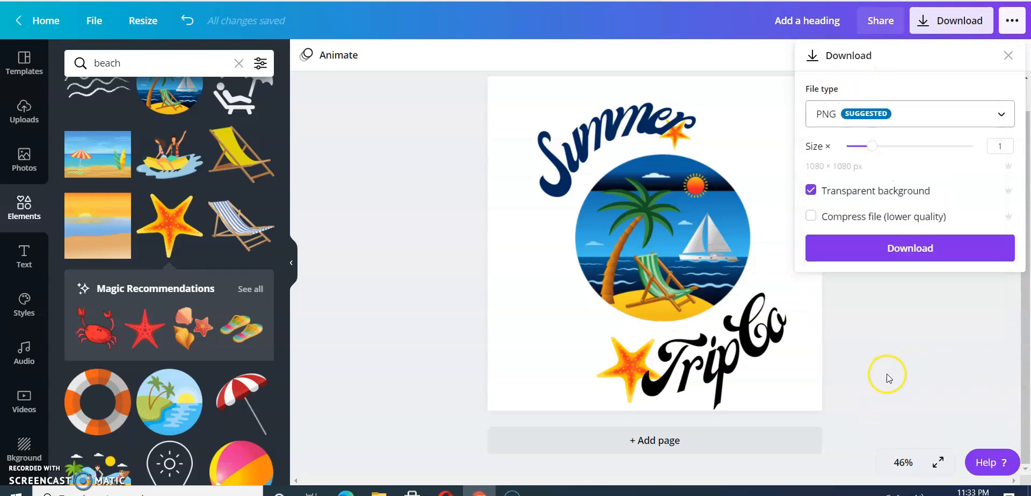
left_click(391, 145)
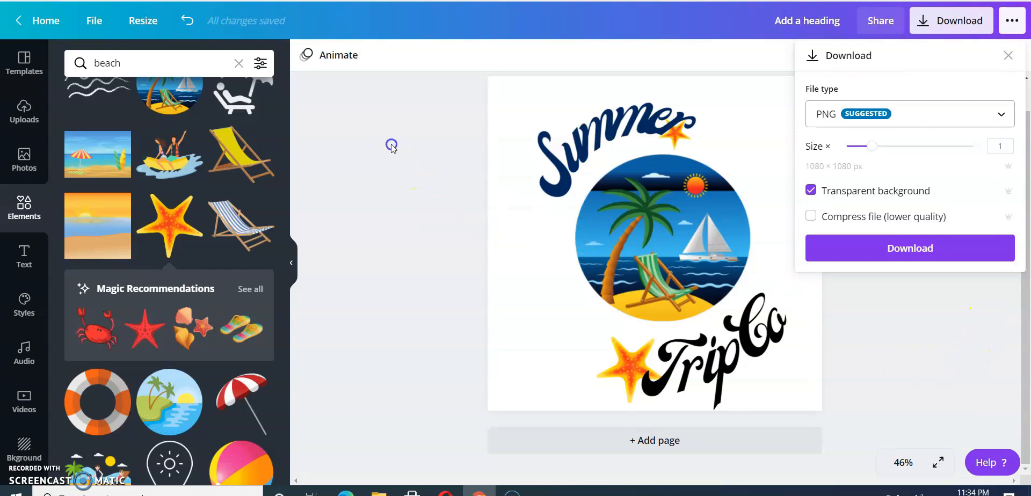